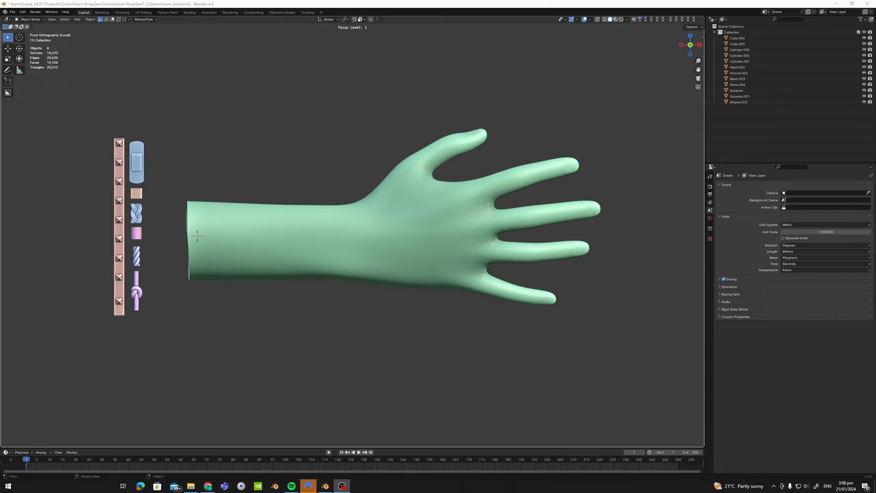
Save the current scene file
key("ctrl+s")
left_click(12, 12)
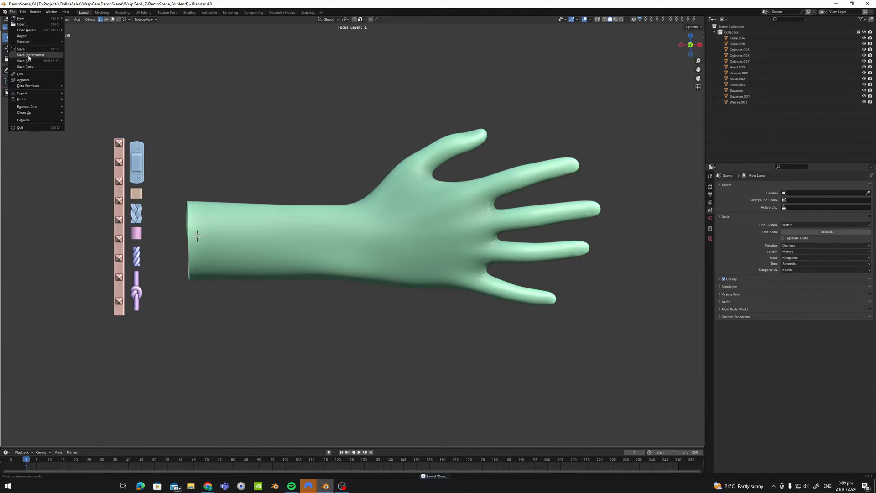
left_click(32, 82)
left_click(360, 177)
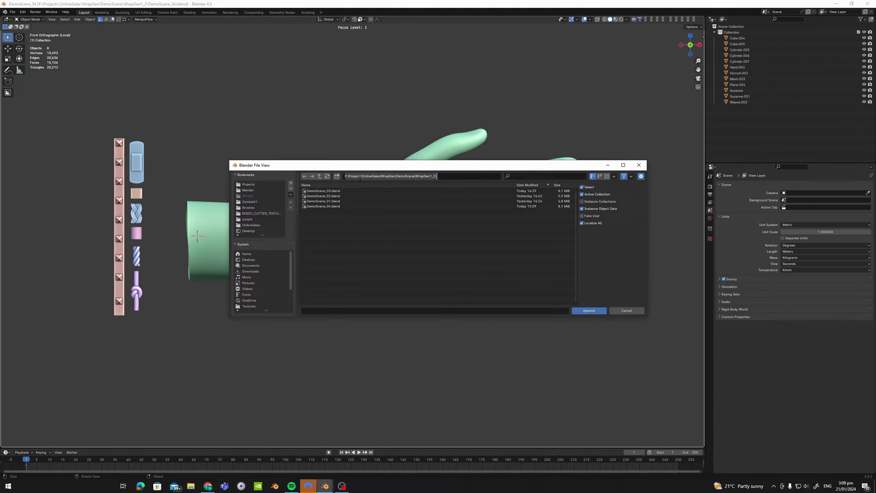
type("F:\\Projects\\OnlineSales\\WrapGen\\ProductFiles\\A07\\")
key("Return")
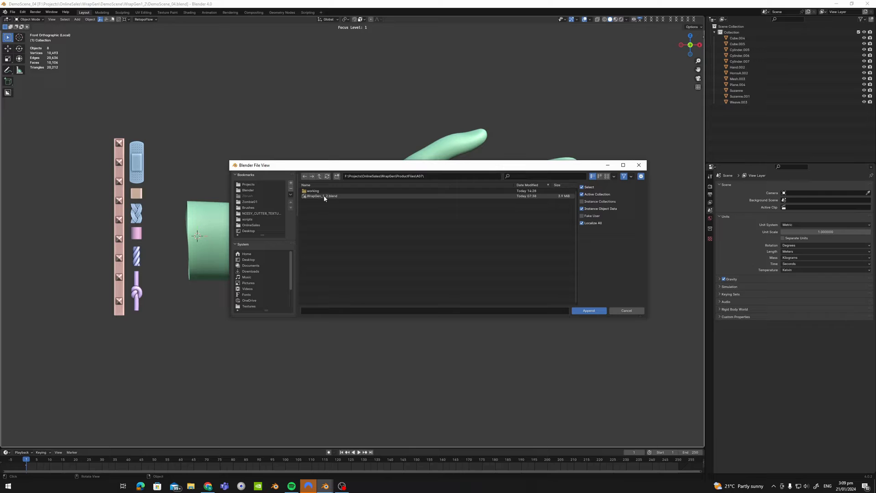
double_click(324, 196)
double_click(322, 191)
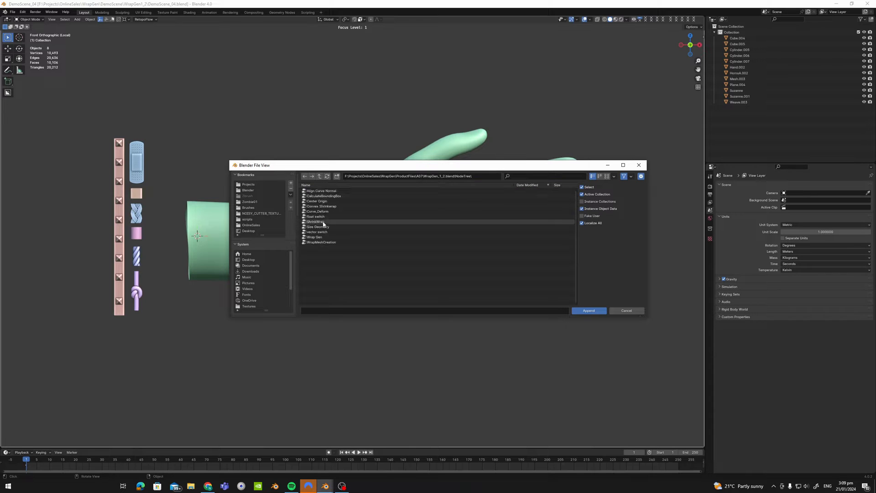
left_click(320, 237)
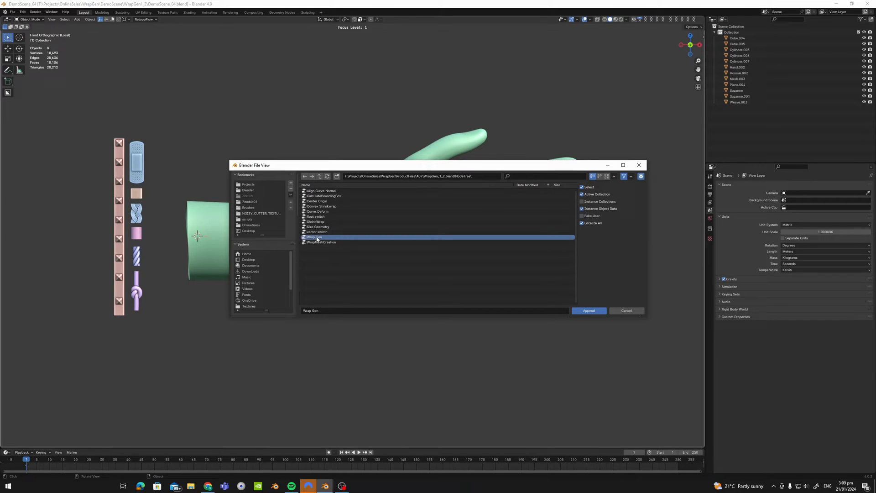
left_click(631, 310)
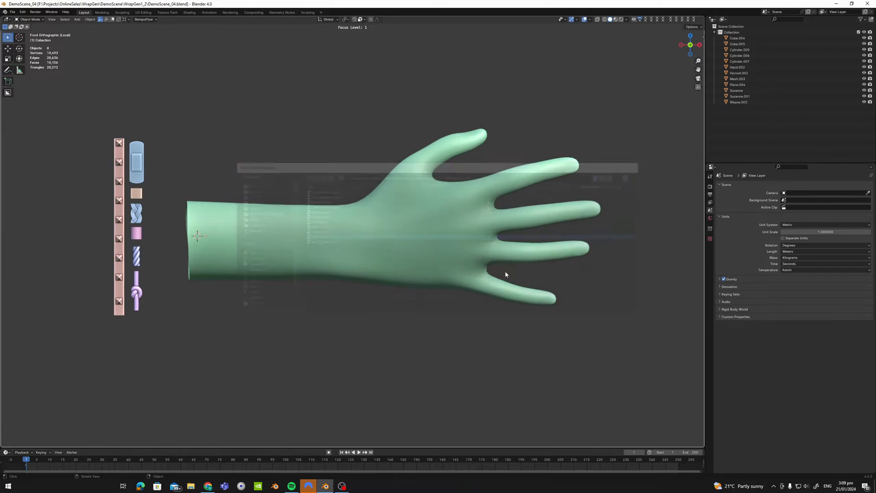
Add a single point poly curve at the forearm's open end and extrude it about 0.96 m towards the wrist
key("shift+a")
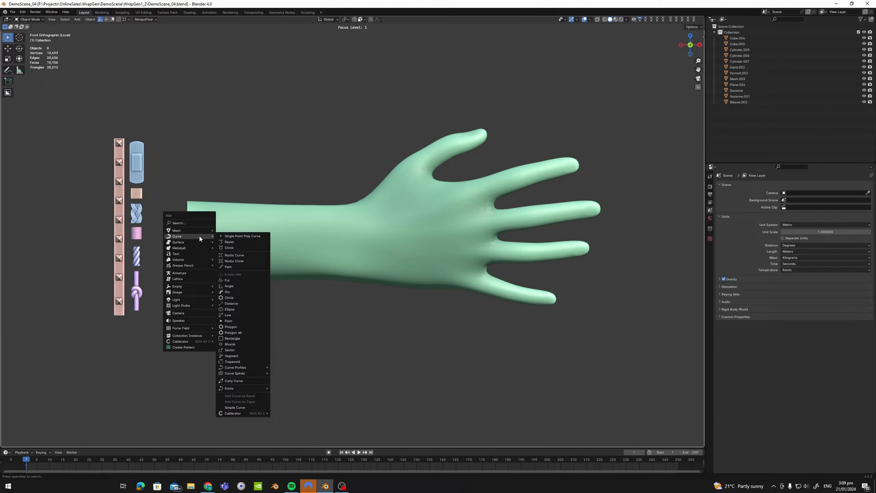
left_click(242, 237)
left_click(199, 236)
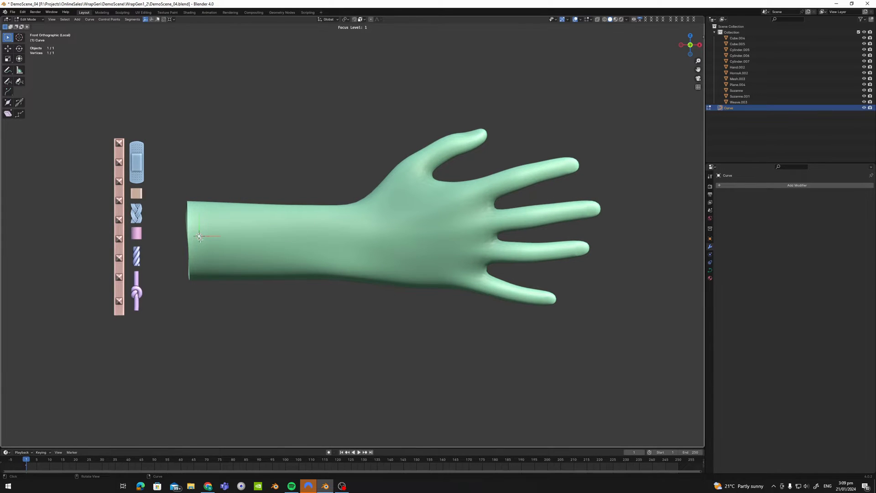
key("g")
left_click(203, 239)
key("e")
left_click(304, 237)
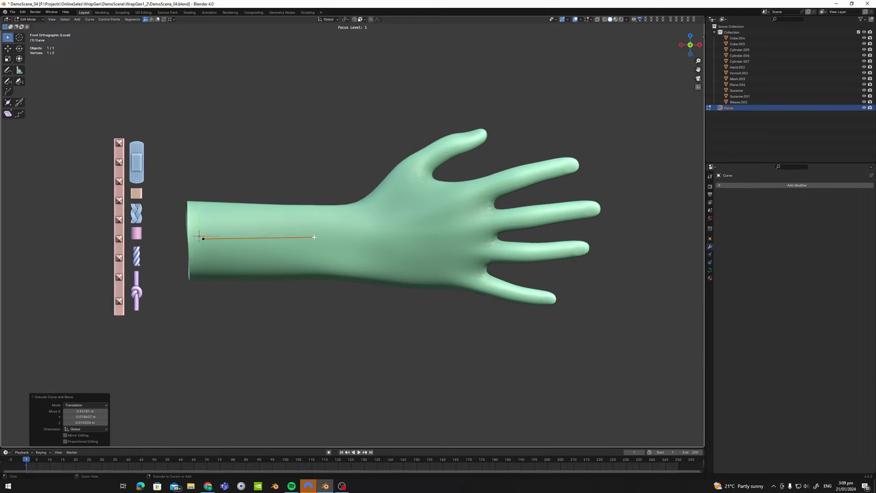
Move the whole curve slightly along X towards the hand, working from the front view, and return to Object Mode
middle_click_drag(304, 237, 326, 231)
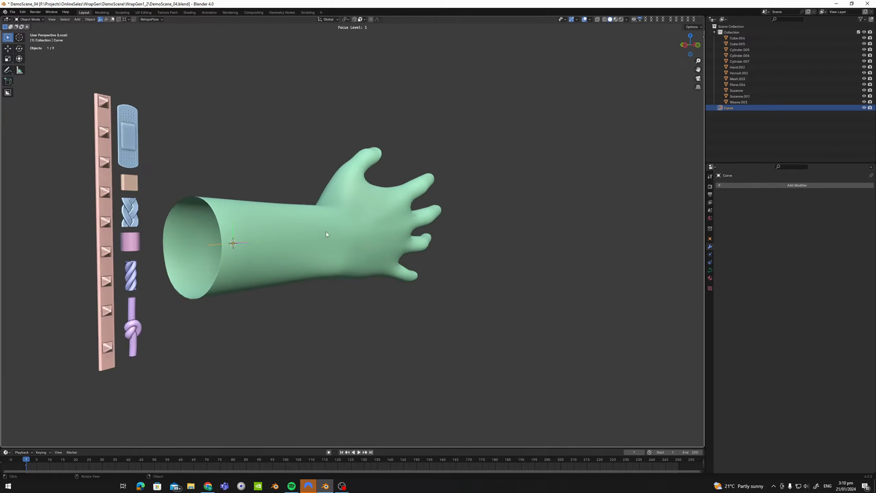
key("KP_1")
key("a")
key("s")
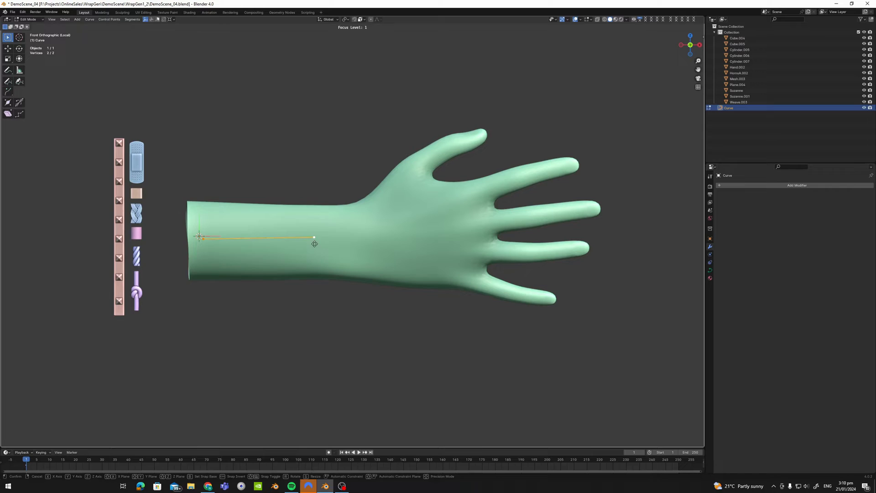
key("x")
left_click(327, 239)
key("Tab")
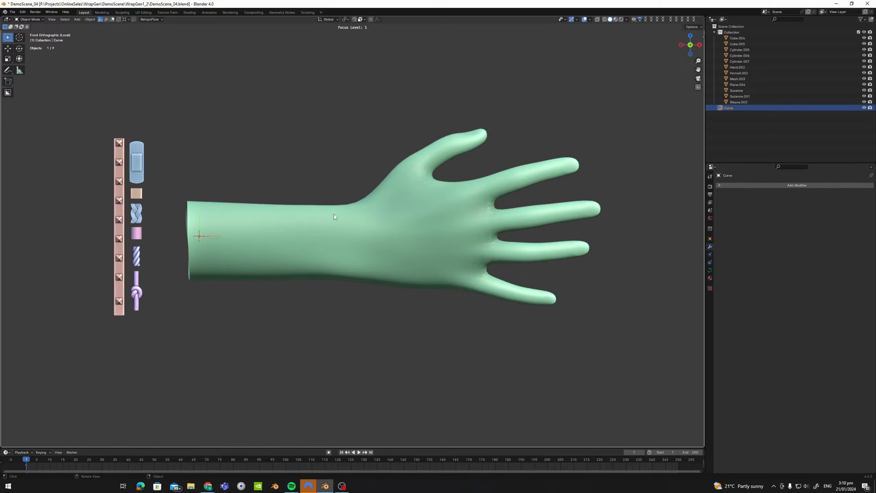
Add a Geometry Nodes modifier to the curve and assign the Wrap Gen node group to it
left_click(760, 186)
left_click(760, 187)
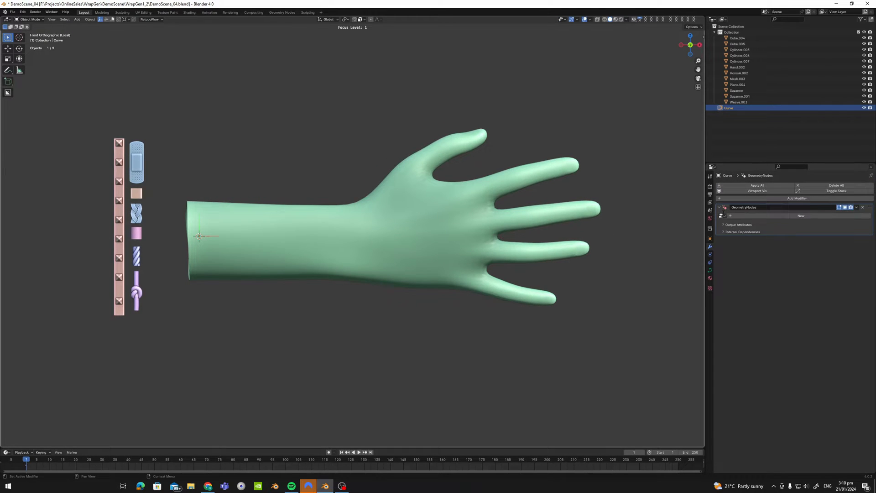
left_click(722, 216)
left_click(736, 257)
Shrink the radius of both curve points so the wrap rings fit more closely around the forearm
mouse_move(404, 198)
middle_mouse_down()
mouse_move(415, 194)
mouse_move(448, 211)
mouse_move(387, 207)
mouse_move(348, 228)
mouse_move(302, 215)
mouse_move(411, 198)
middle_mouse_up()
scroll(387, 207, "up", 2)
key("Tab")
key("alt+s")
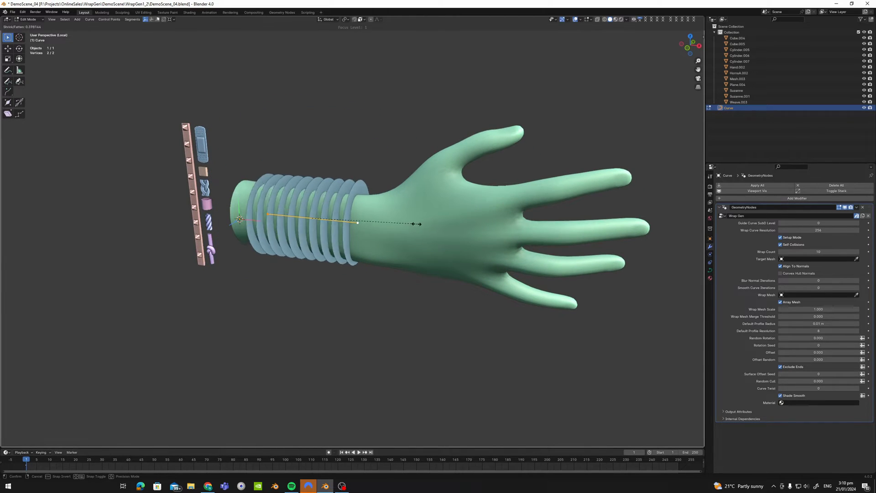
left_click(417, 224)
middle_click_drag(418, 224, 502, 220)
Adjust the radius of the curve's wrist-end point so the rings there sit just outside the arm
left_click(343, 237)
key("alt+s")
middle_click_drag(557, 237, 421, 256)
left_click(461, 242)
scroll(408, 249, "up", 5)
key("shift+z")
key("shift+z")
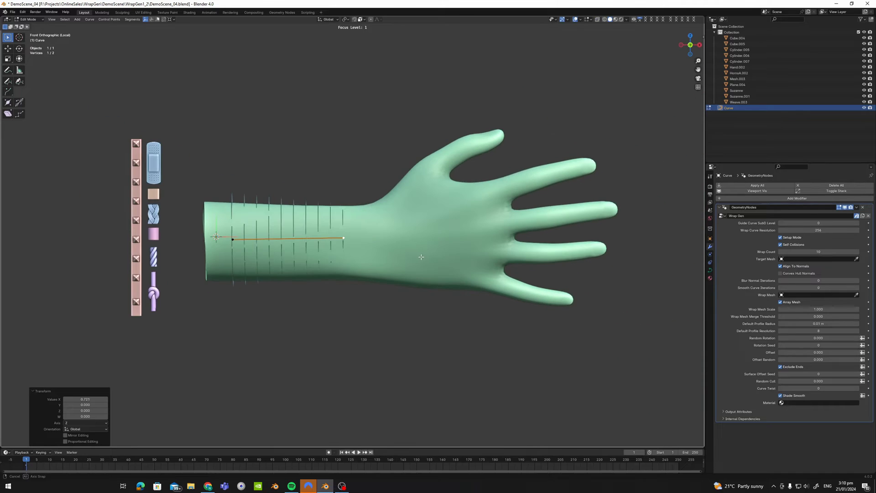
key("alt+s")
left_click(473, 253)
key("alt+s")
middle_click_drag(534, 253, 455, 251)
left_click(475, 255)
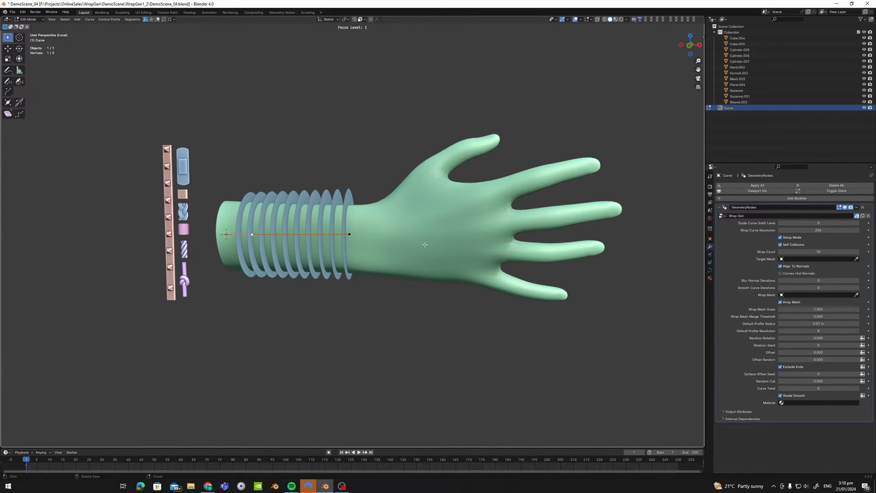
Adjust the radius of the curve point at the forearm's open end to clear the arm, and return to Object Mode
middle_click_drag(250, 234, 284, 234)
key("alt+s")
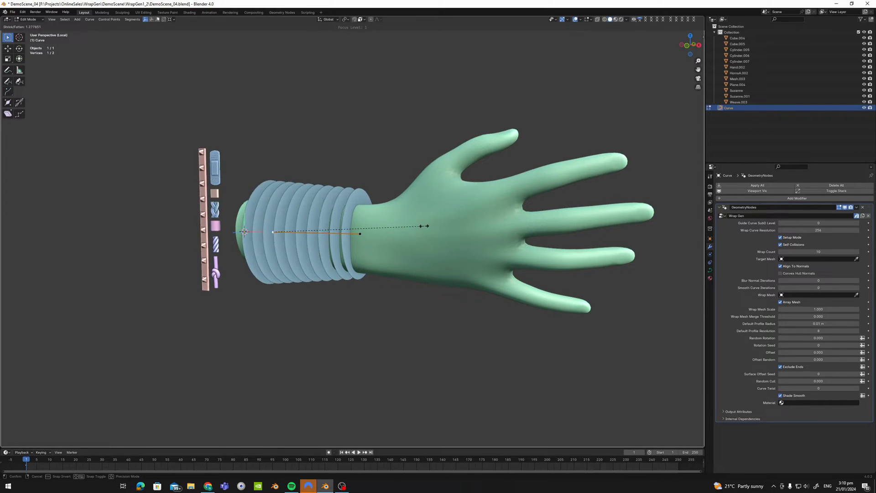
left_click(374, 227)
mouse_move(374, 226)
middle_mouse_down()
mouse_move(351, 230)
mouse_move(382, 230)
mouse_move(372, 227)
middle_mouse_up()
key("Tab")
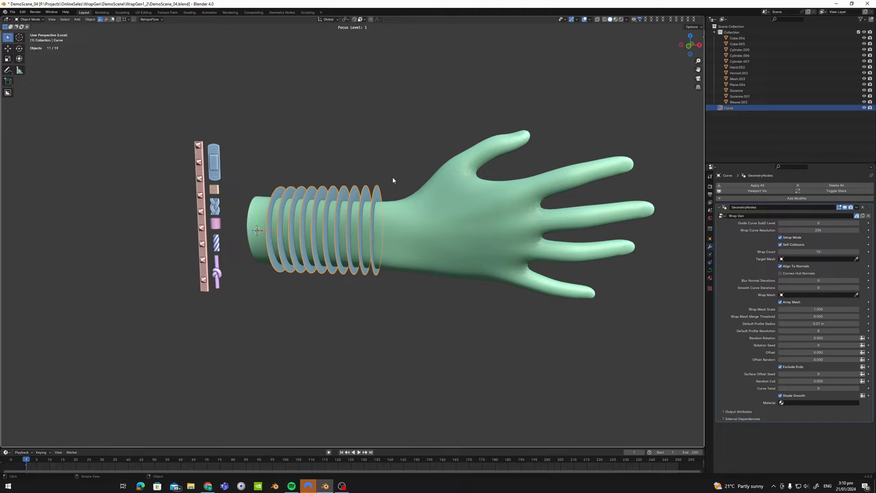
mouse_move(392, 180)
middle_mouse_down()
mouse_move(427, 207)
mouse_move(445, 208)
mouse_move(401, 190)
middle_mouse_up()
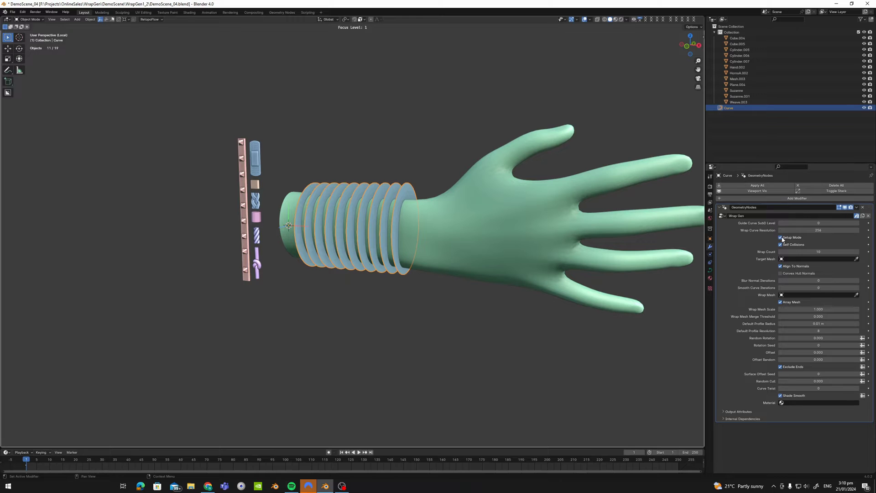
Disable Setup Mode in the Wrap Gen modifier and set its Target Mesh to the hand object Hand.002
left_click(781, 237)
left_click(858, 259)
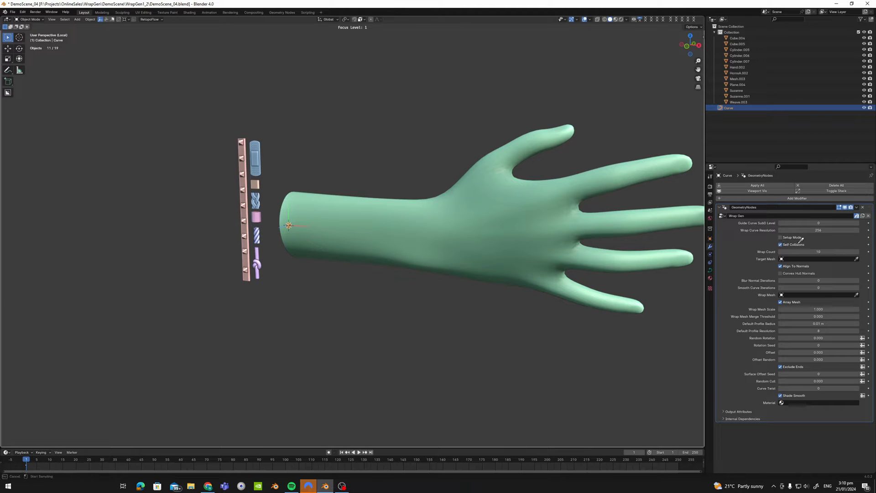
left_click(551, 187)
scroll(369, 206, "up", 2)
scroll(354, 227, "up", 3)
middle_click_drag(373, 206, 352, 197, "shift")
scroll(365, 198, "down", 3)
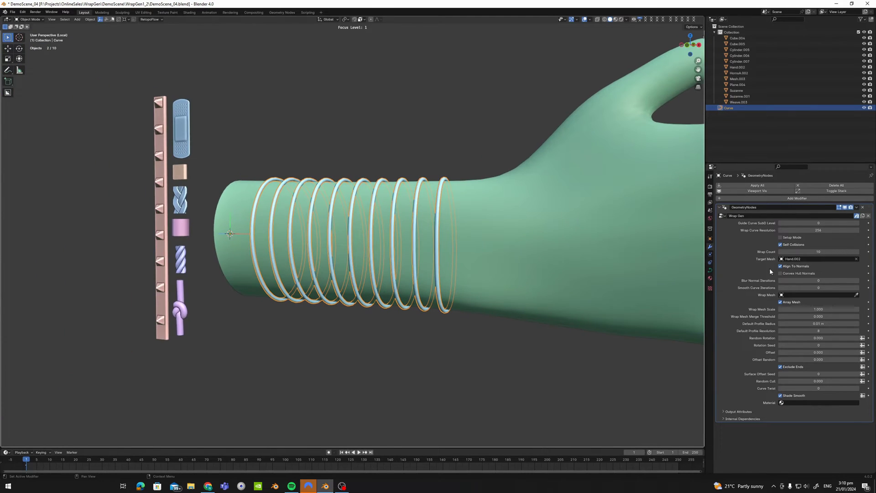
Thicken the wrap to a Default Profile Radius of about 0.022 m and set the Default Profile Resolution to 8
key("ctrl+s")
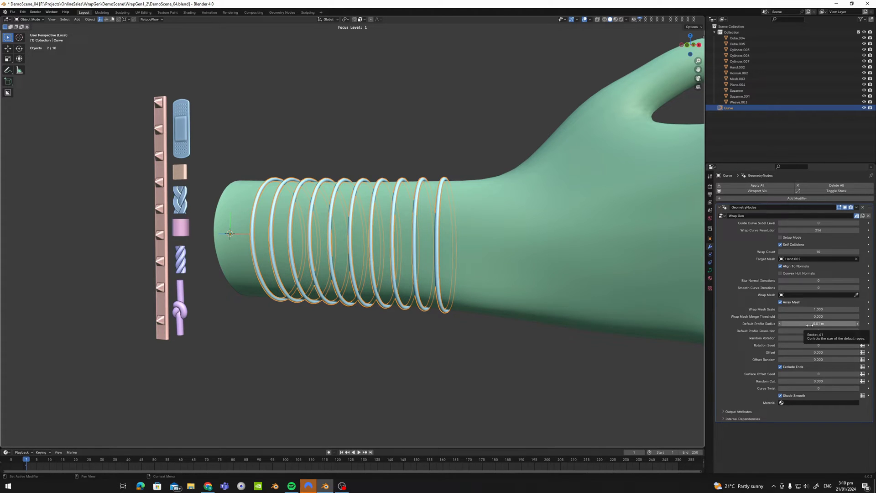
left_click_drag(808, 324, 834, 325)
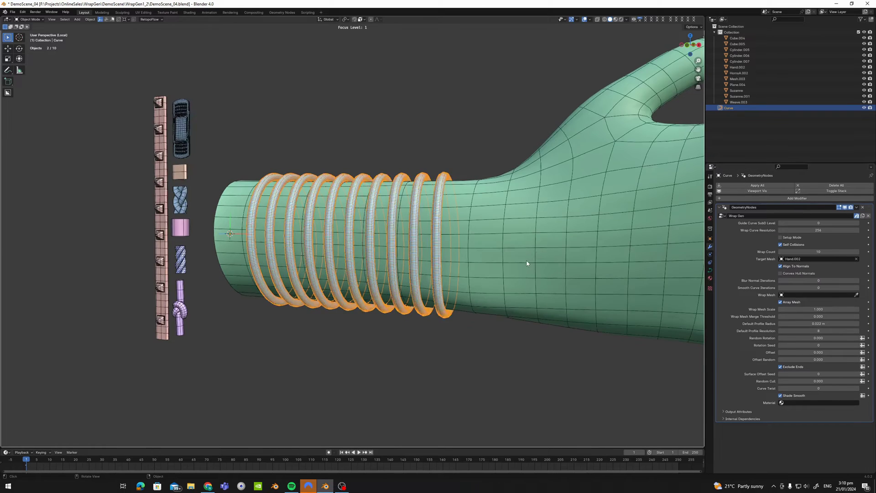
scroll(524, 260, "up", 2)
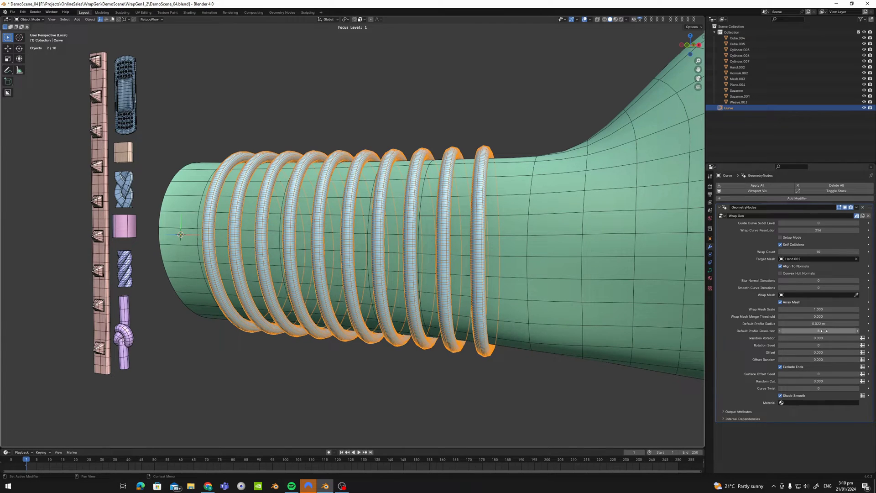
left_click_drag(824, 330, 833, 330)
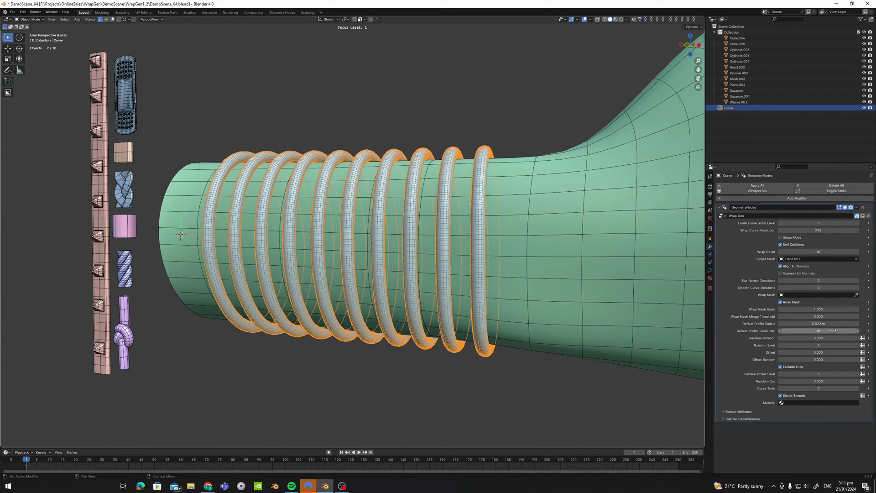
left_click(833, 331)
type("8")
key("Return")
scroll(506, 149, "down", 3)
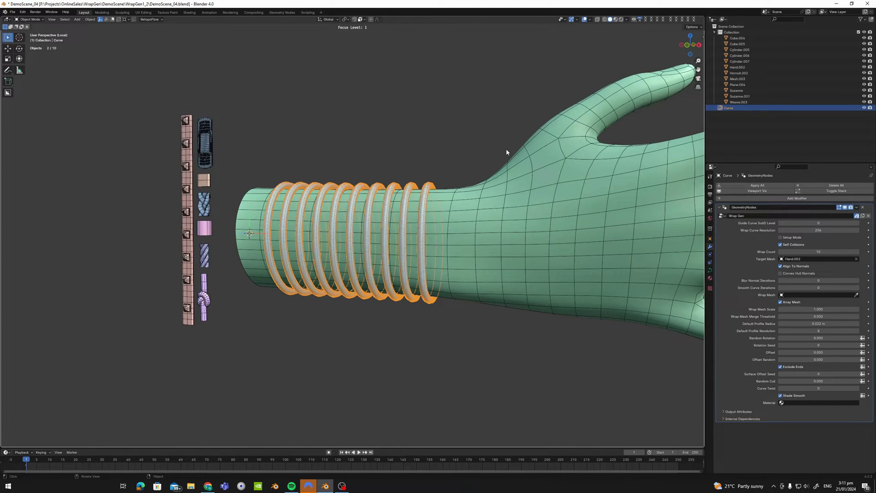
scroll(417, 168, "up", 4)
scroll(404, 184, "down", 3)
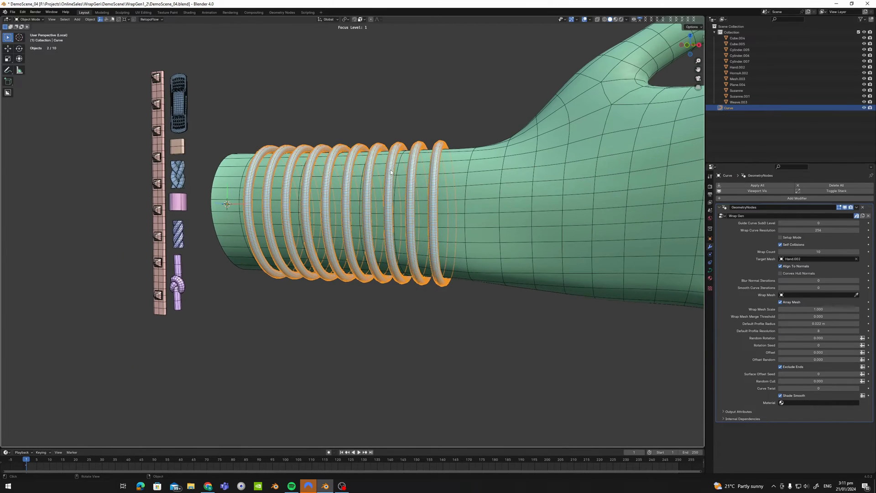
Try a Wrap Curve Resolution of about 75 and inspect the mesh density of the wrap rings
scroll(410, 136, "up", 4)
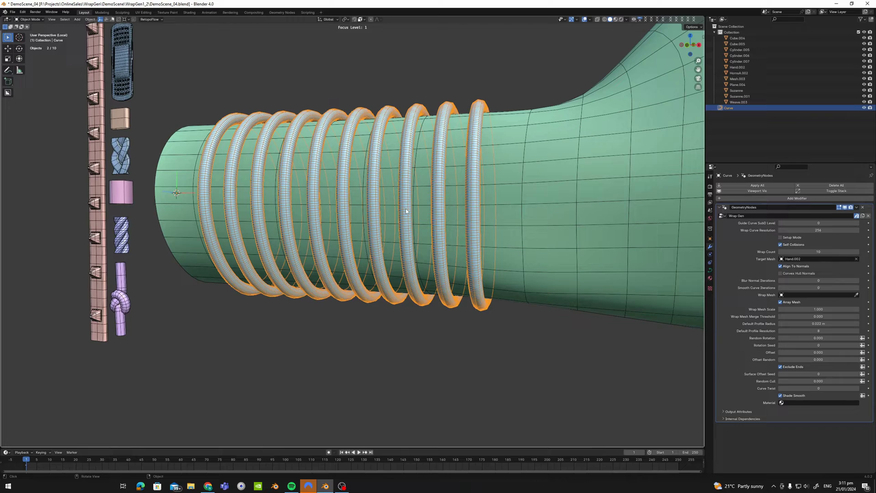
scroll(410, 151, "down", 1)
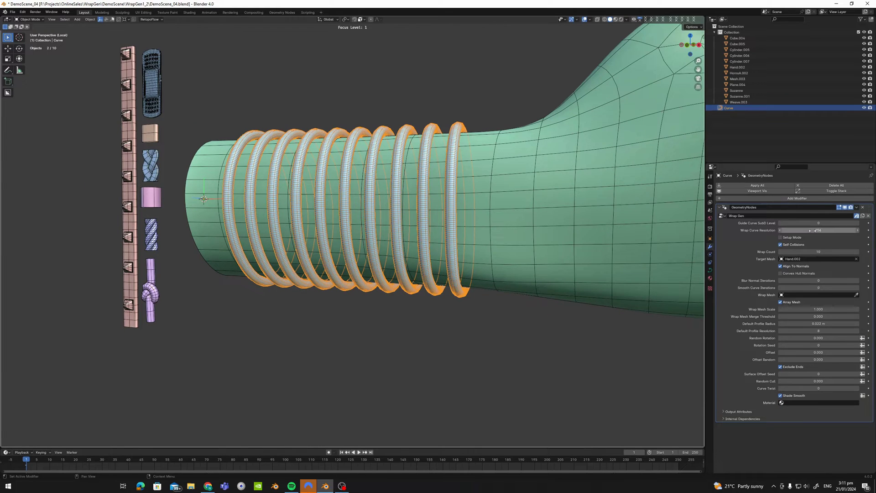
mouse_move(819, 231)
left_mouse_down()
mouse_move(730, 231)
mouse_move(809, 231)
left_mouse_up()
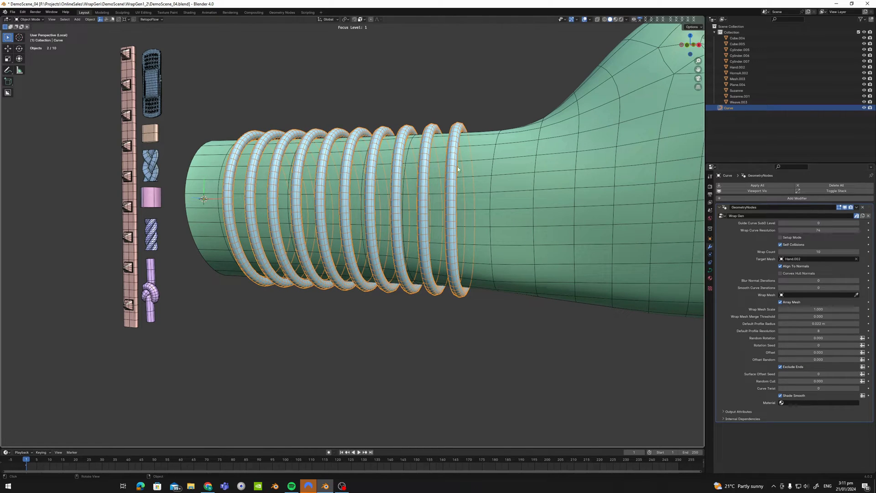
middle_click_drag(431, 135, 406, 196)
scroll(402, 206, "down", 2)
scroll(403, 206, "up", 3)
scroll(407, 165, "down", 5)
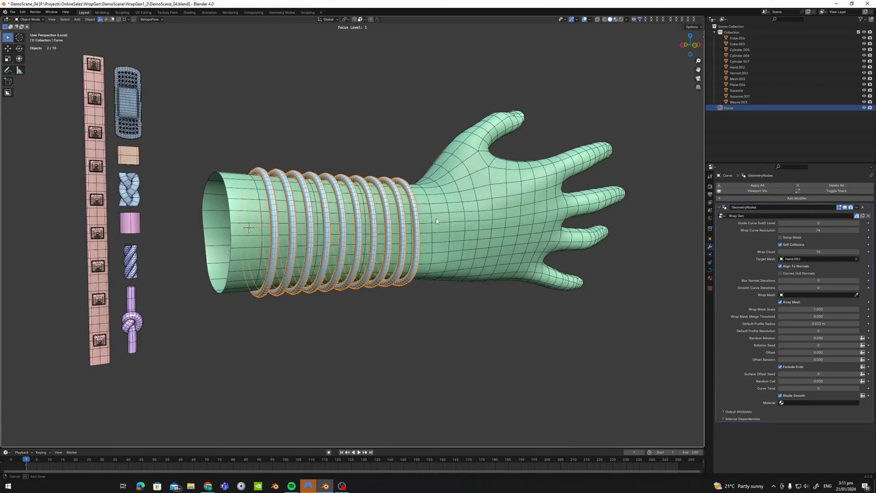
middle_click_drag(407, 165, 388, 219)
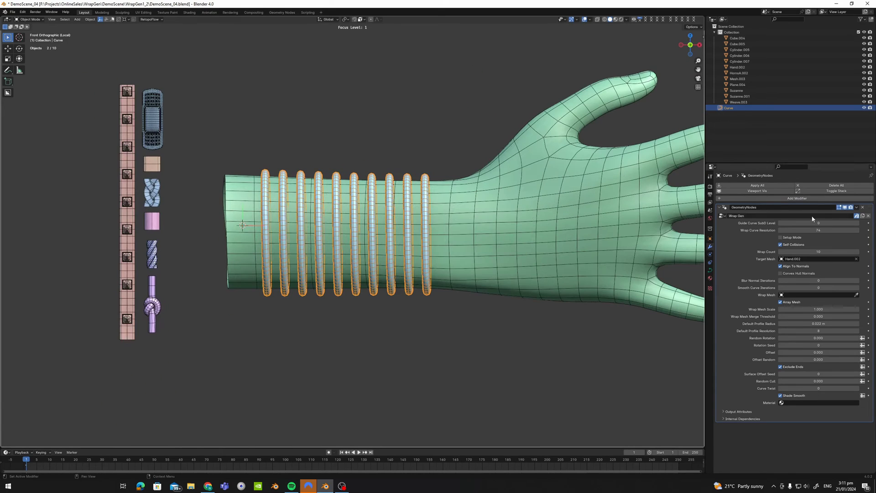
Set the Wrap Curve Resolution of the Wrap Gen modifier to 256
left_click(812, 229)
type("256")
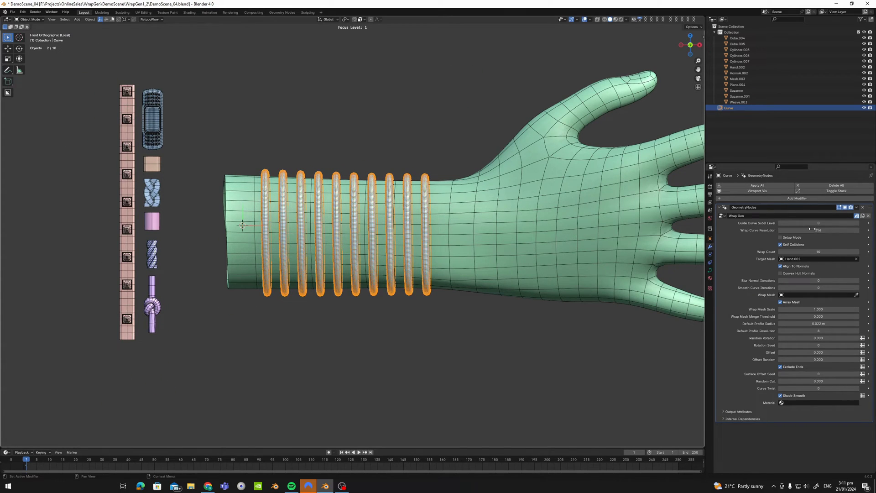
key("Return")
Try a Default Profile Radius of 0.02 m for the wrap rings, settling on 0.015 m
middle_click_drag(439, 178, 602, 222)
scroll(411, 206, "down", 2)
scroll(411, 205, "up", 2)
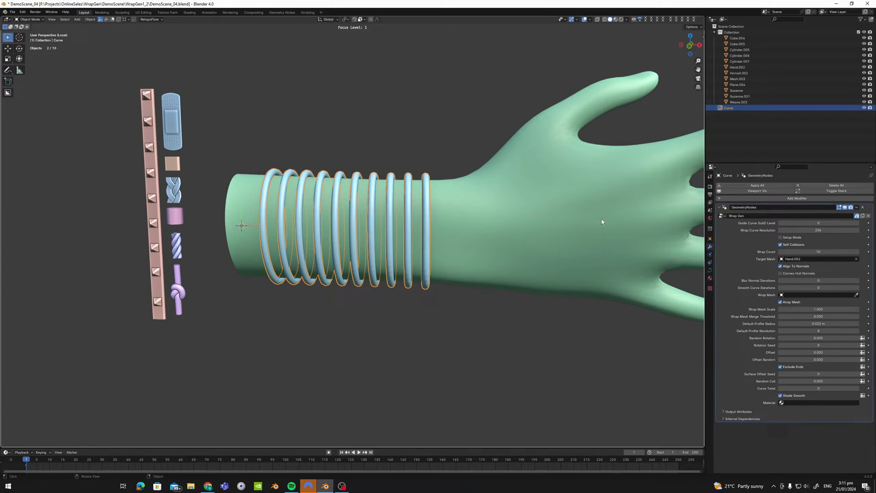
left_click(819, 323)
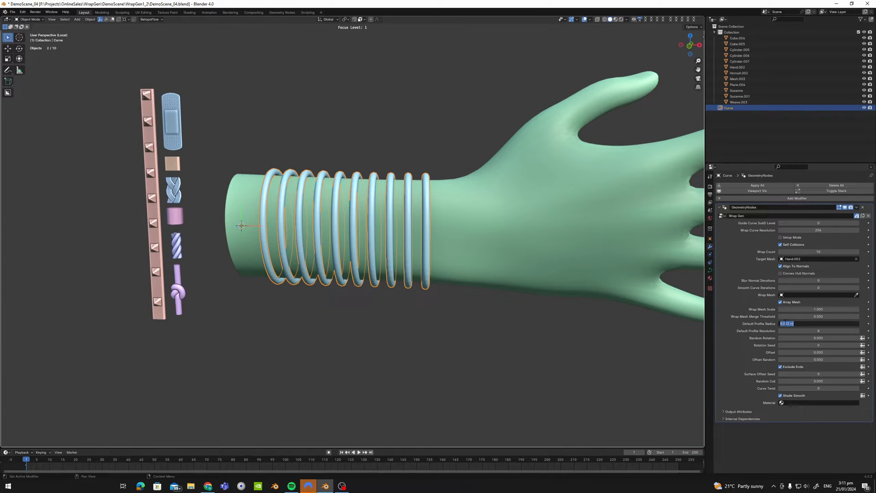
type("2")
key("Return")
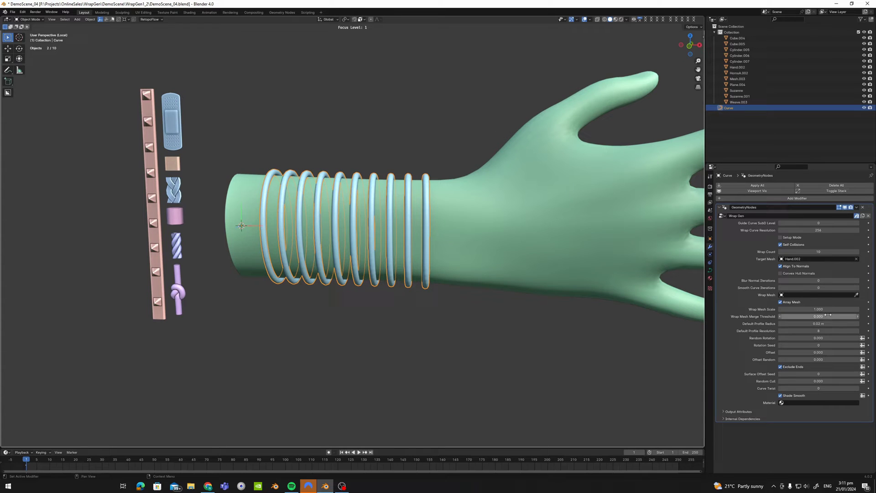
double_click(826, 323)
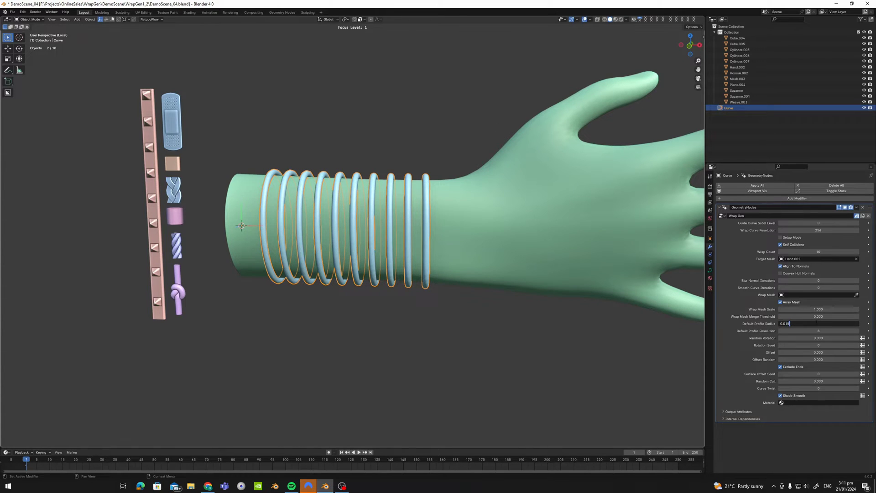
key("Return")
middle_click_drag(434, 186, 434, 182, "shift")
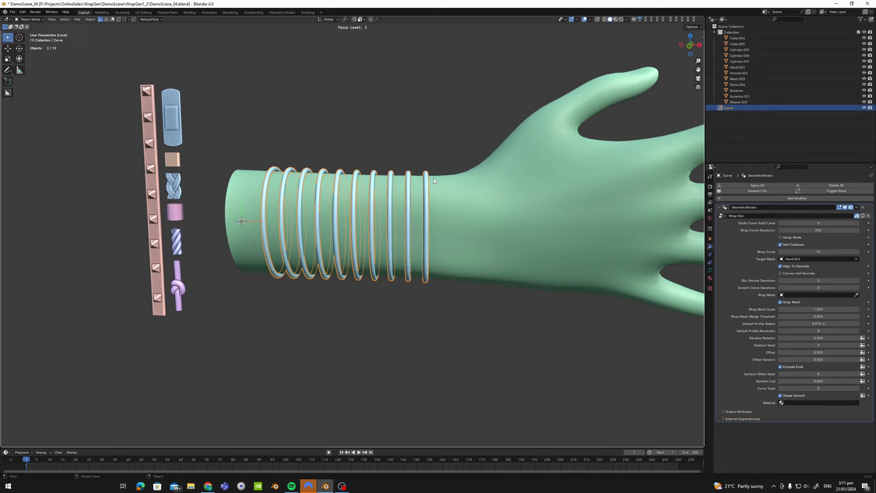
Set the Wrap Count of the Wrap Gen modifier to 24
left_click(801, 250)
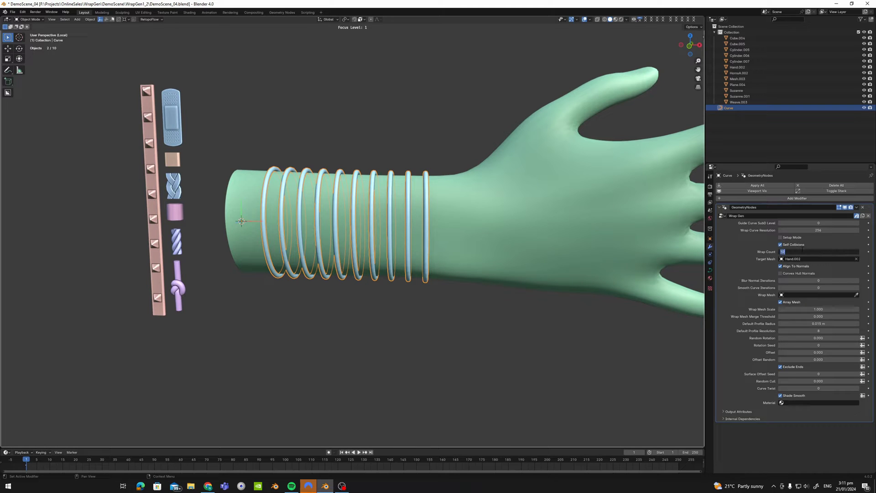
type("24")
key("Return")
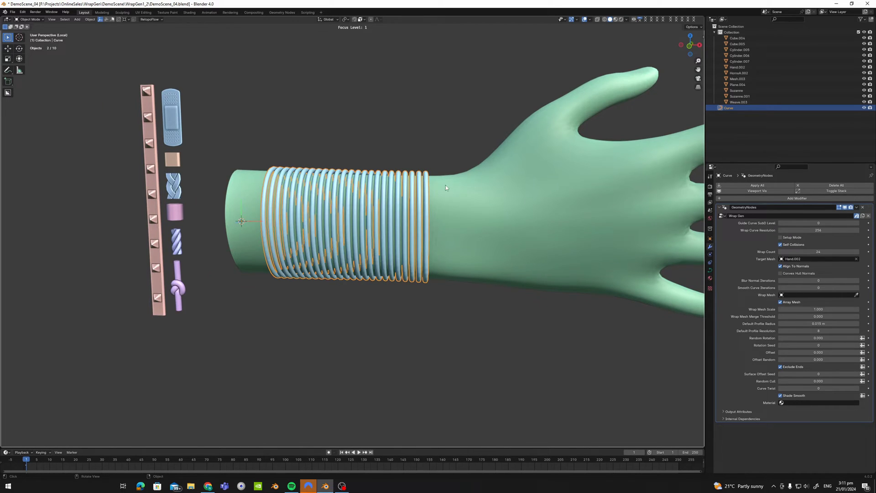
scroll(445, 185, "up", 1)
mouse_move(446, 184)
middle_mouse_down()
mouse_move(411, 194)
mouse_move(436, 196)
middle_mouse_up()
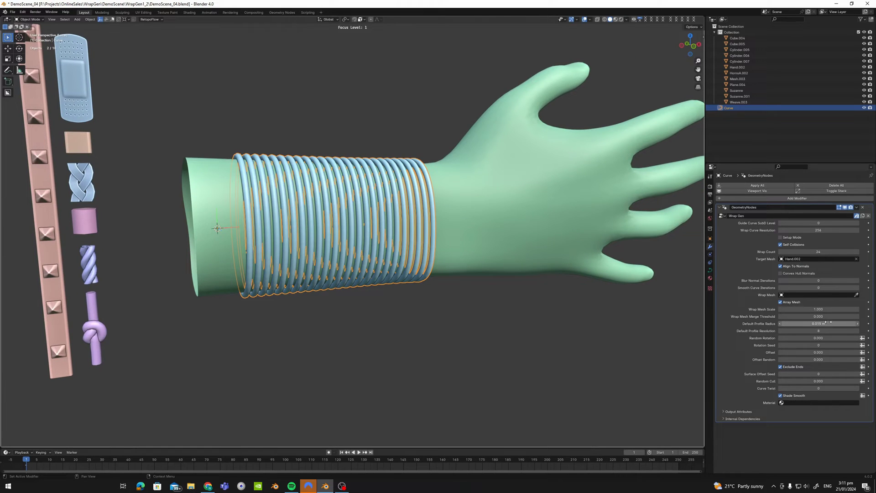
Set the Random Rotation of the wrap rings to 10 to tilt them irregularly around the forearm
left_click(813, 337)
type("10")
key("Return")
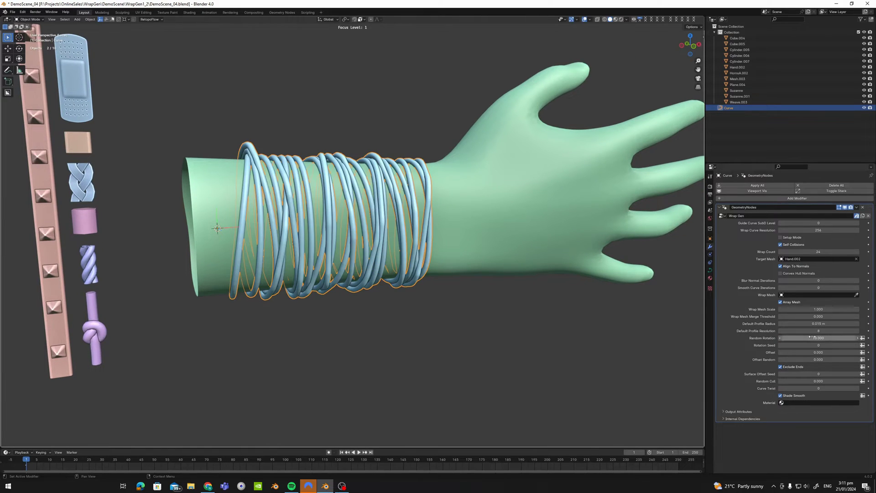
middle_click_drag(548, 223, 491, 253)
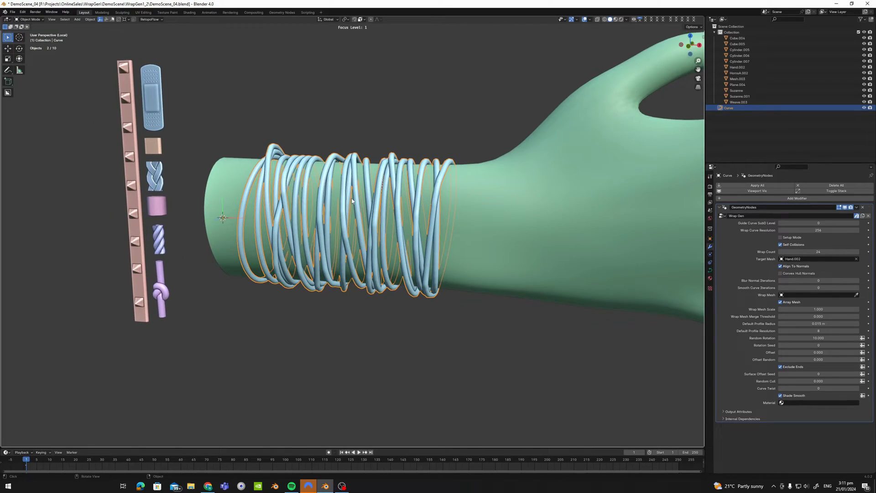
middle_click_drag(388, 205, 388, 182)
scroll(402, 211, "up", 2)
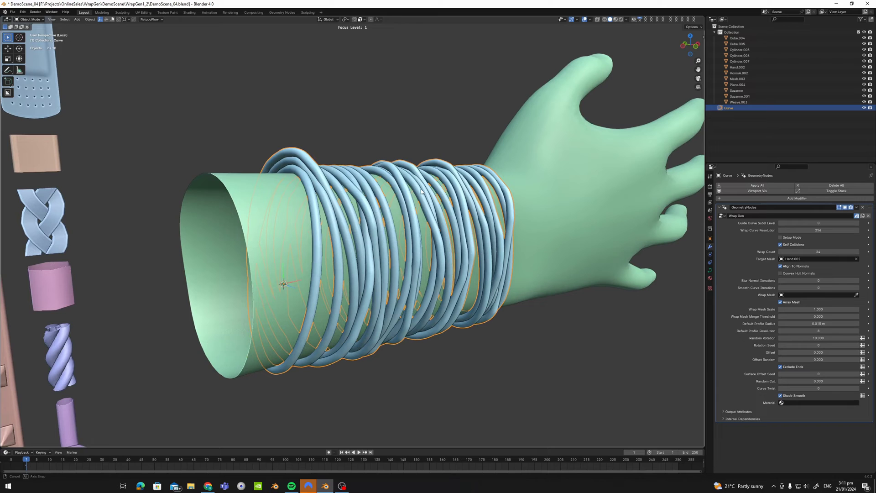
Compare the crossing rings with Self Collisions disabled and enabled, leave it enabled, and examine how the strands overlap
left_click(784, 247)
left_click(784, 246)
left_click(785, 247)
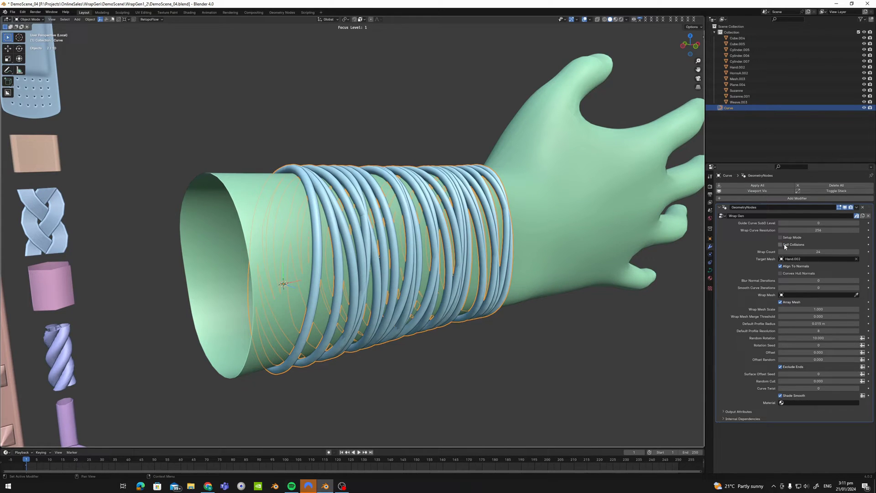
left_click(785, 247)
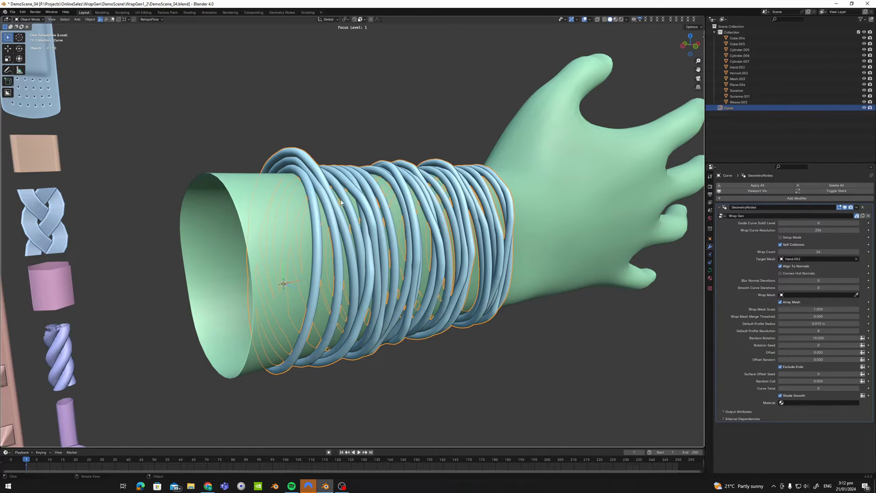
middle_click_drag(381, 191, 416, 222)
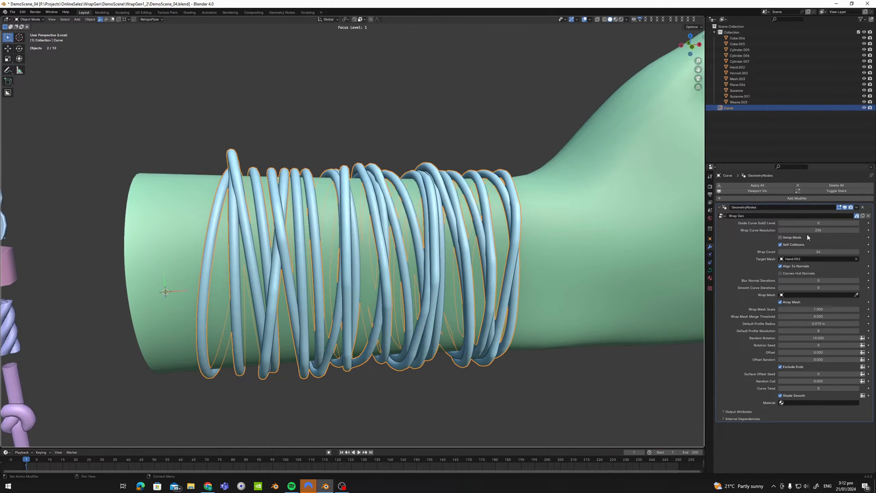
middle_click_drag(354, 203, 549, 223)
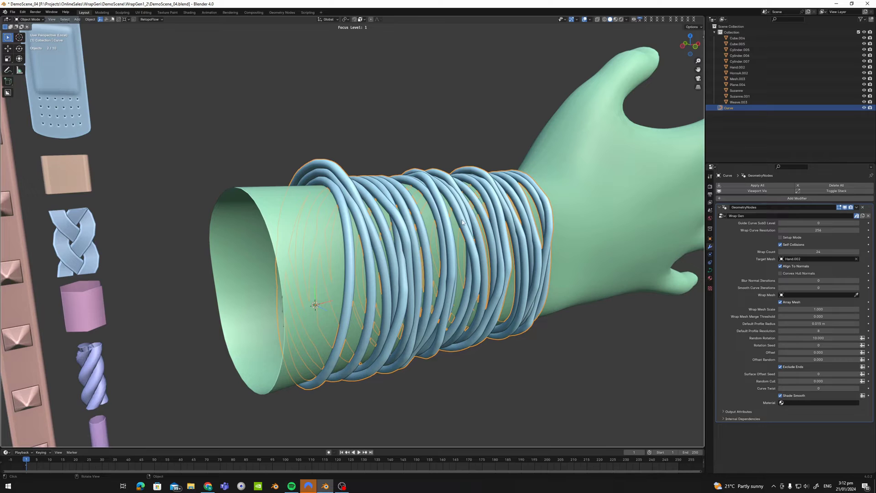
scroll(580, 249, "down", 1)
middle_click_drag(637, 261, 555, 234)
scroll(521, 231, "up", 2)
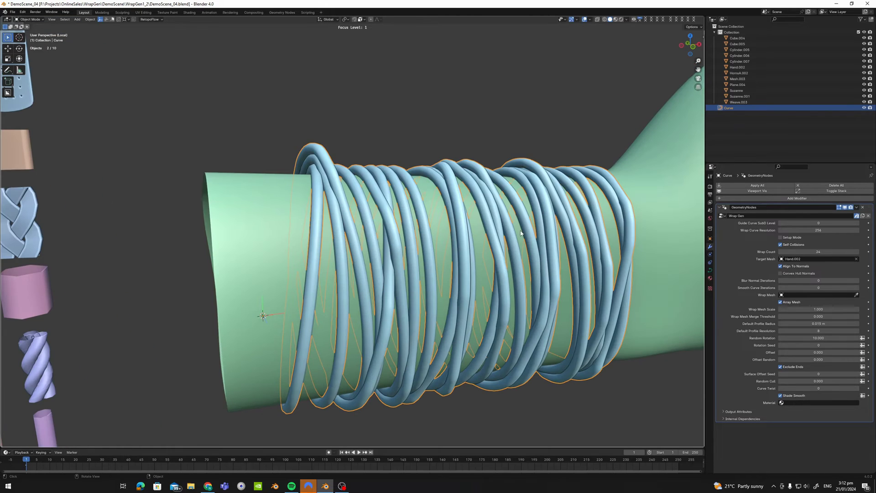
scroll(489, 227, "down", 1)
middle_click_drag(489, 227, 500, 228)
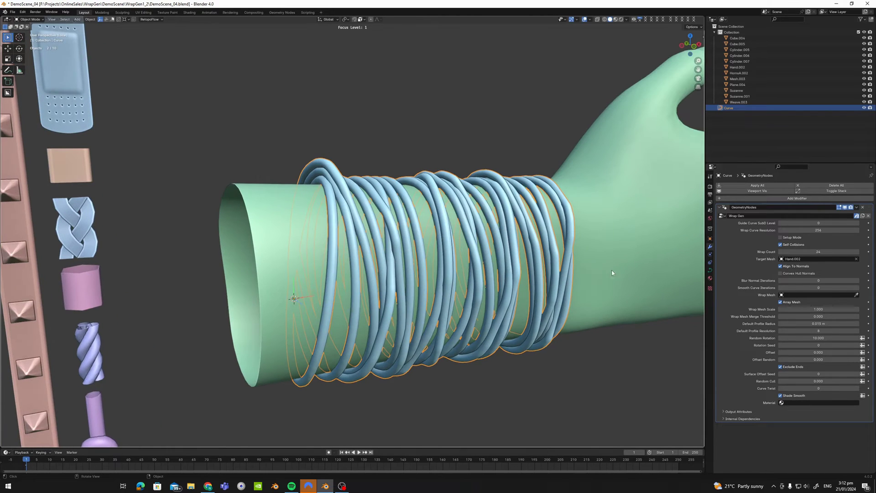
Raise the Rotation Seed of the wrap rings to 5 and check the ring arrangement on both sides of the forearm
left_click(856, 345)
left_click(858, 346)
left_click(858, 345)
left_click(858, 346)
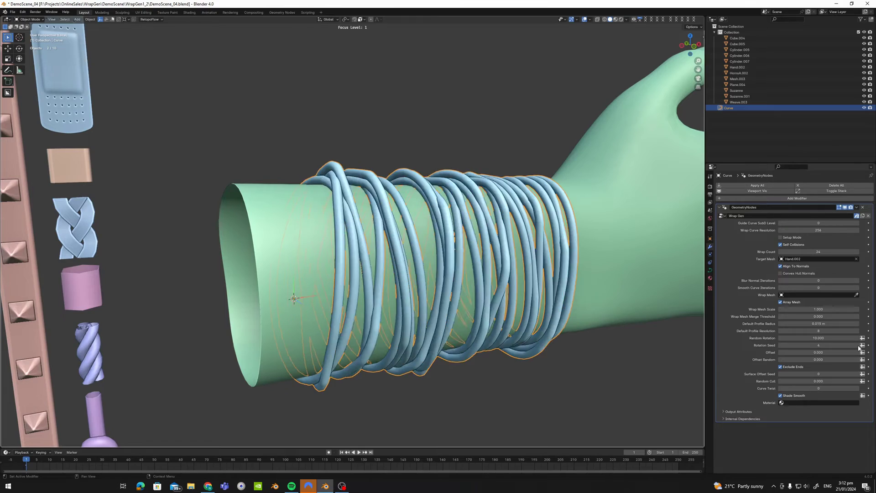
left_click(858, 345)
left_click(858, 346)
middle_click_drag(559, 240, 524, 234)
scroll(524, 235, "down", 1)
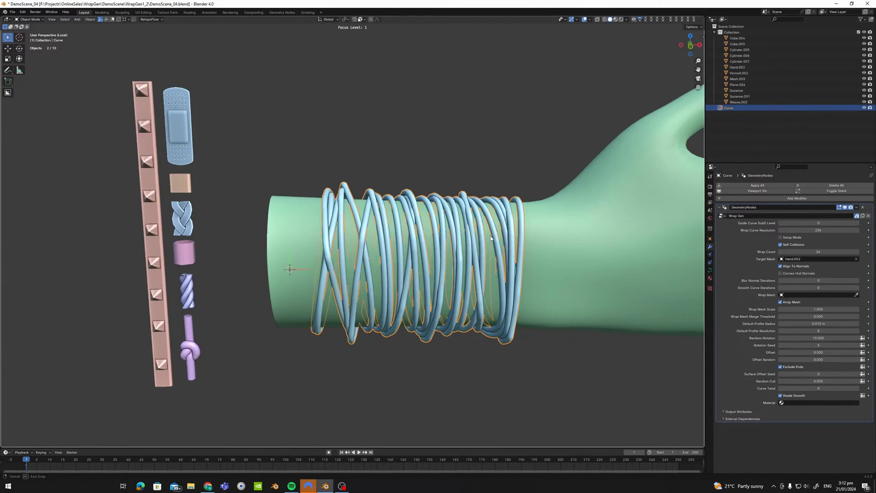
middle_click_drag(406, 223, 597, 284)
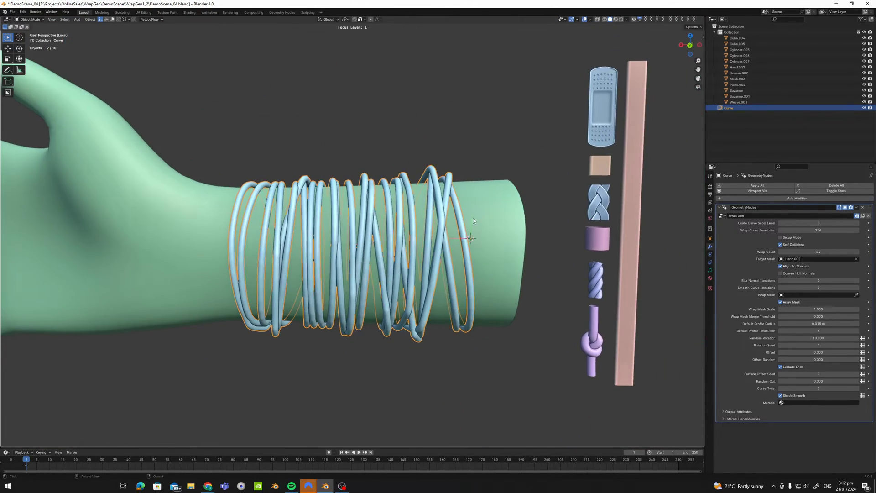
Raise the Rotation Seed to 7 and inspect the resulting ring arrangement around the forearm
left_click(858, 346)
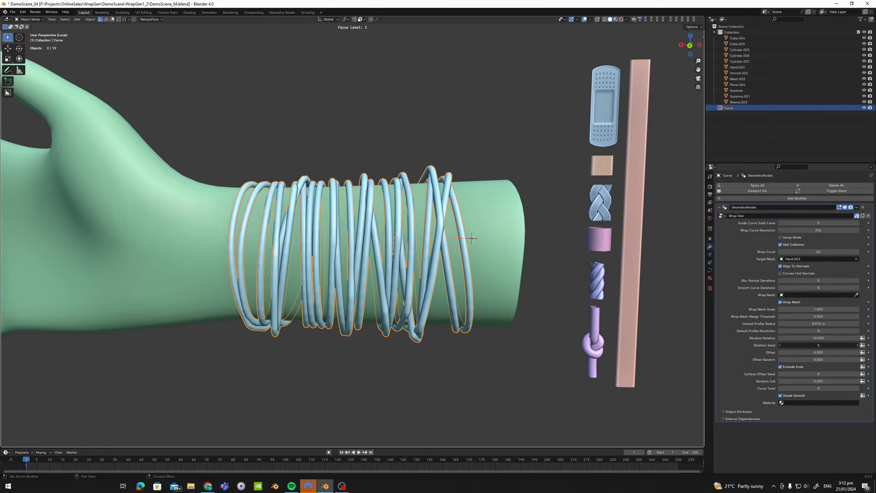
middle_click_drag(367, 224, 473, 215)
scroll(474, 230, "up", 2)
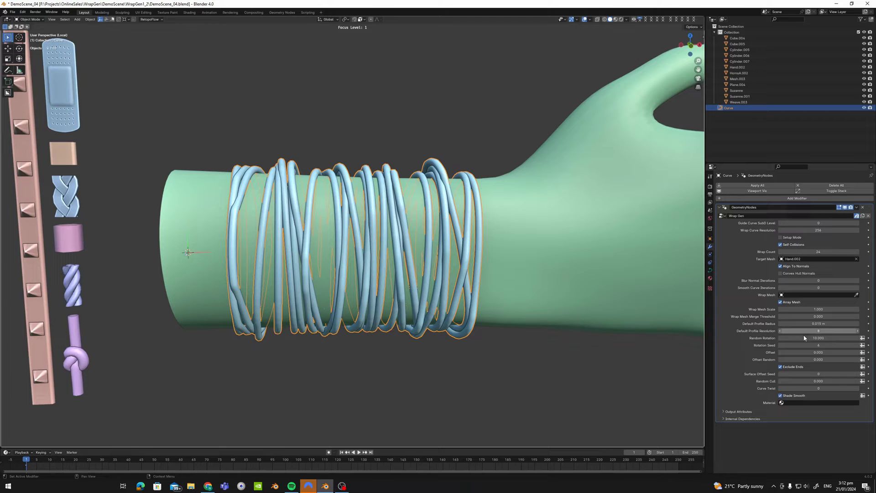
left_click(857, 346)
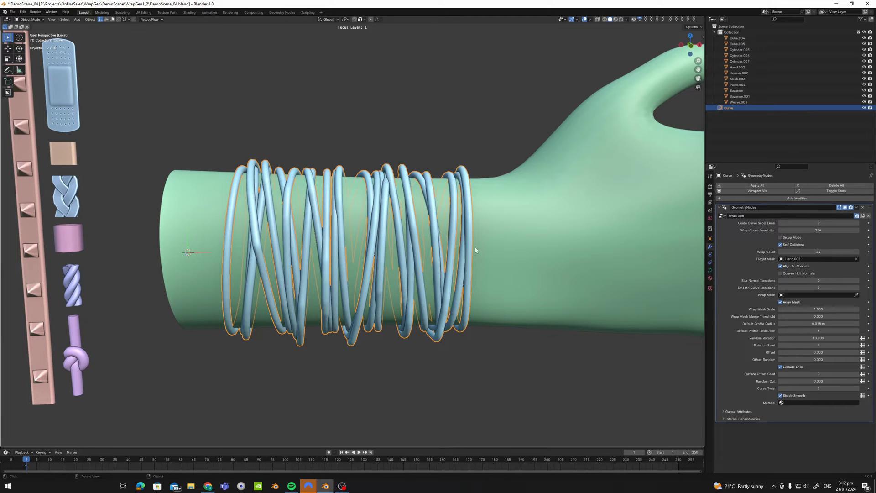
middle_click_drag(475, 247, 347, 193)
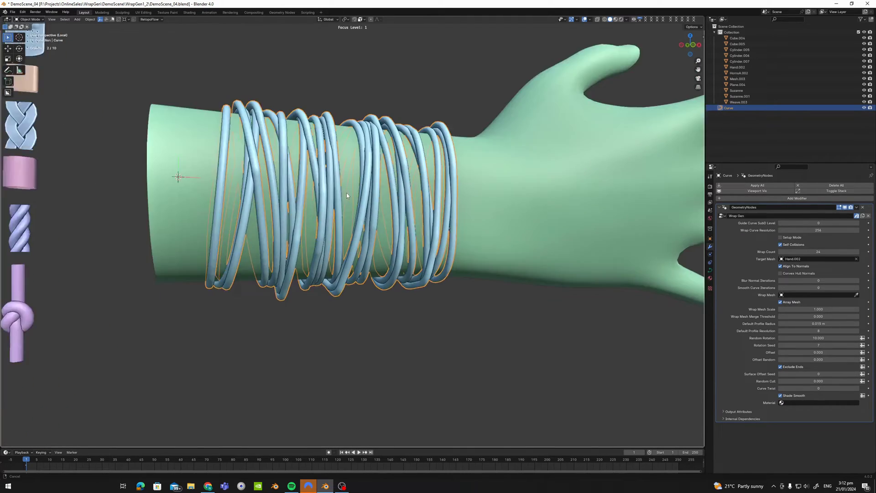
scroll(328, 237, "up", 3)
middle_click_drag(310, 282, 368, 188)
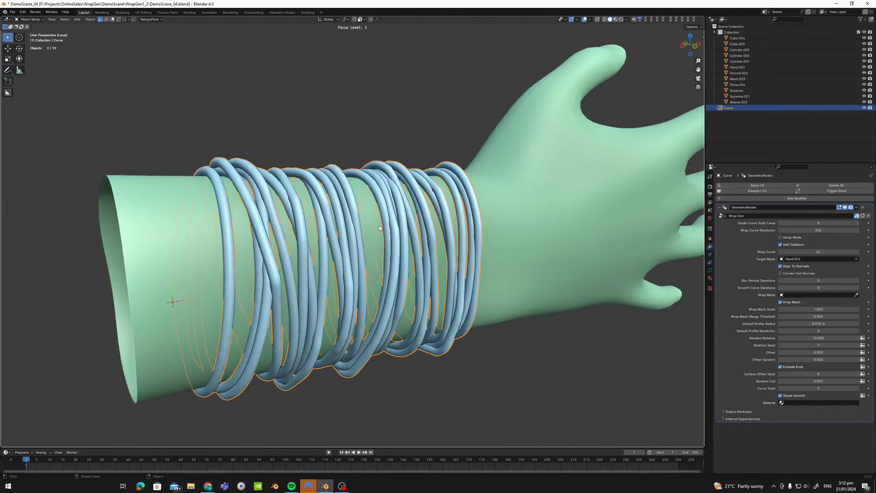
scroll(378, 226, "down", 2)
scroll(378, 227, "up", 1)
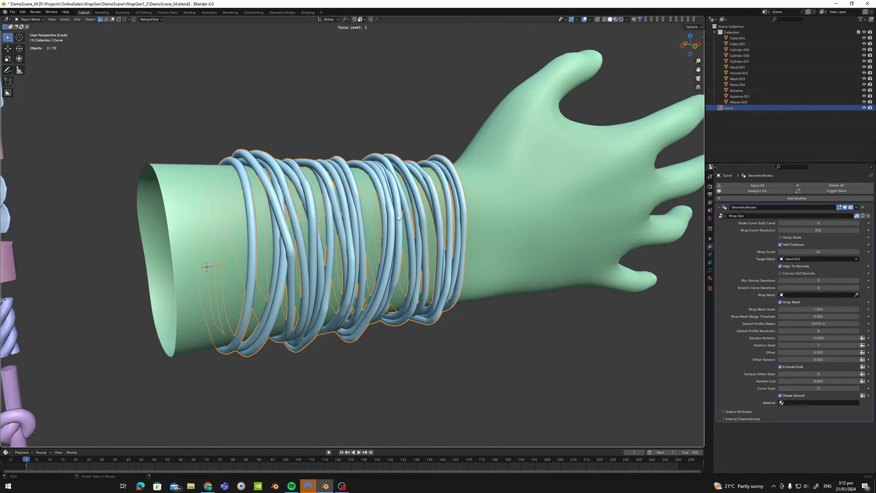
Smooth the kinked wrap strands by raising the Smooth Curve Iterations to about 118
middle_click_drag(398, 218, 385, 296)
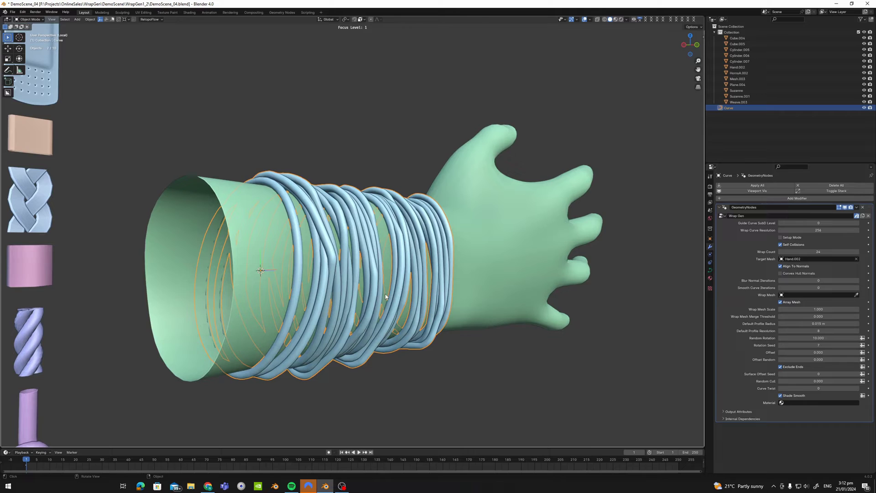
middle_click(372, 359, "alt")
middle_click_drag(350, 247, 354, 227)
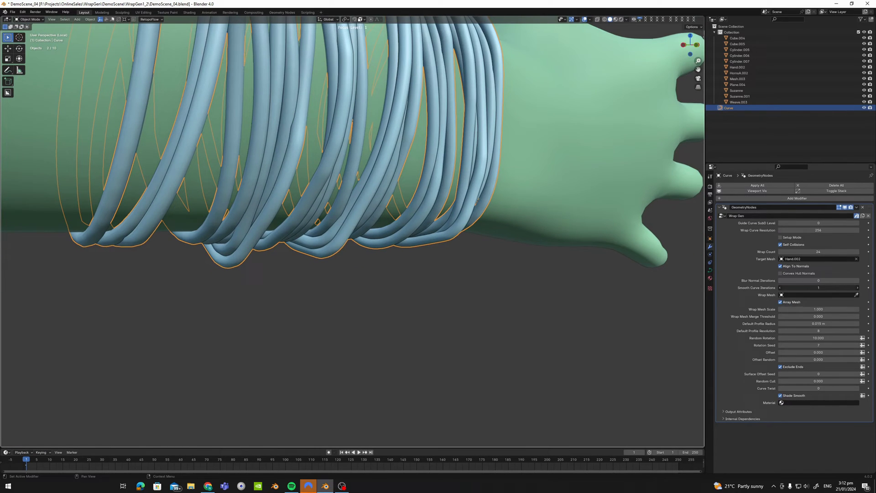
left_click_drag(818, 287, 867, 288)
scroll(443, 221, "down", 5)
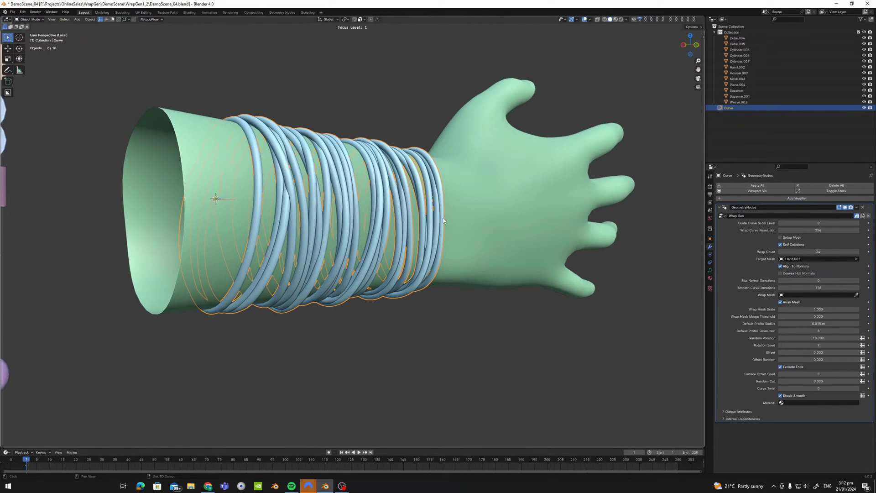
Deselect the wrap curve and examine the smoothed rings without the selection outline
middle_click_drag(443, 221, 386, 239)
key("alt+a")
scroll(385, 129, "down", 3)
scroll(422, 164, "up", 3)
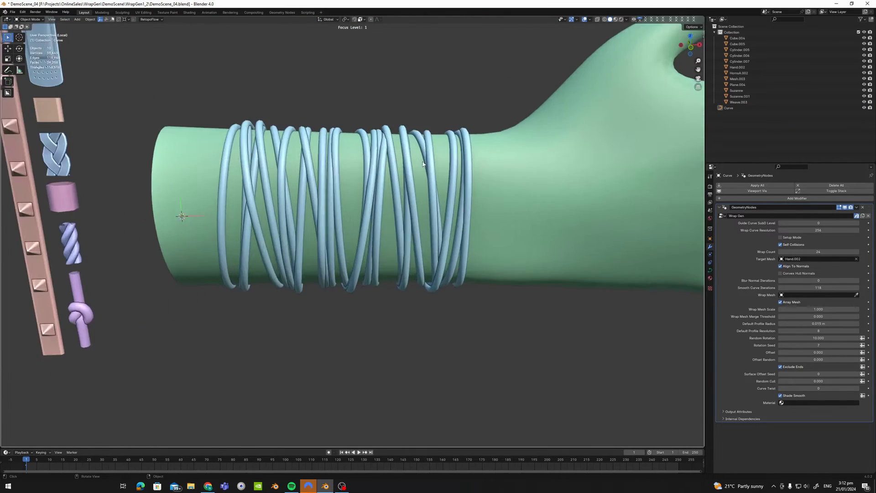
middle_click_drag(423, 164, 449, 179)
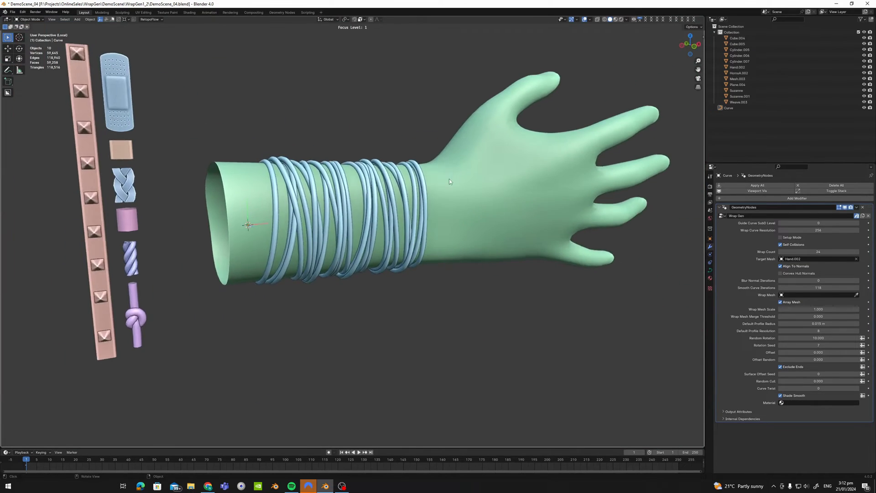
scroll(449, 181, "up", 3)
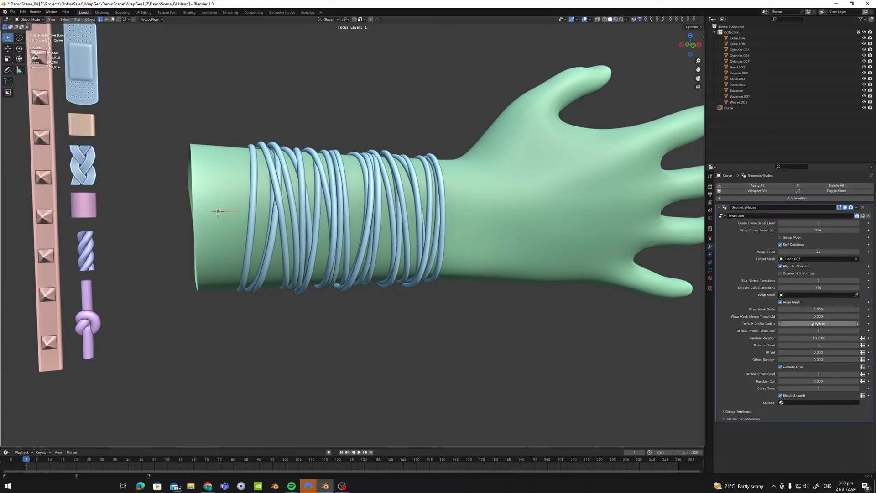
Thicken the wrap rings to a Default Profile Radius of about 0.018 m and reselect the wrap curve
left_click_drag(818, 324, 828, 323)
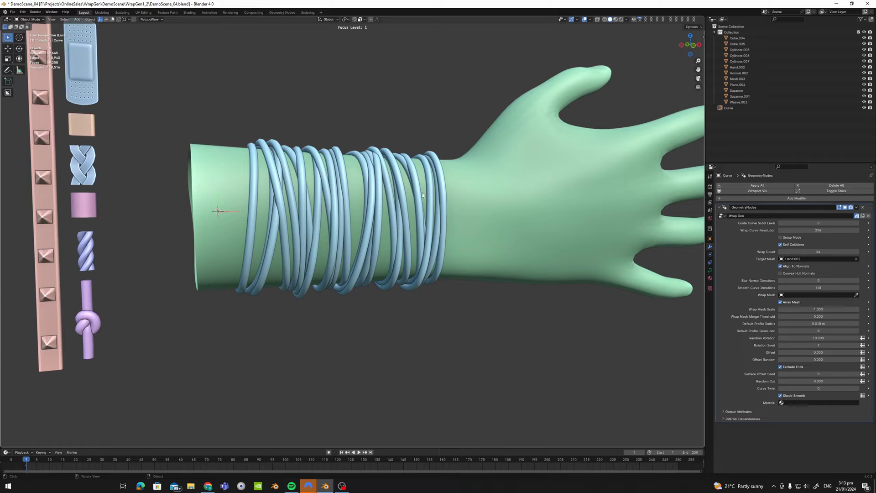
middle_click_drag(458, 209, 369, 210)
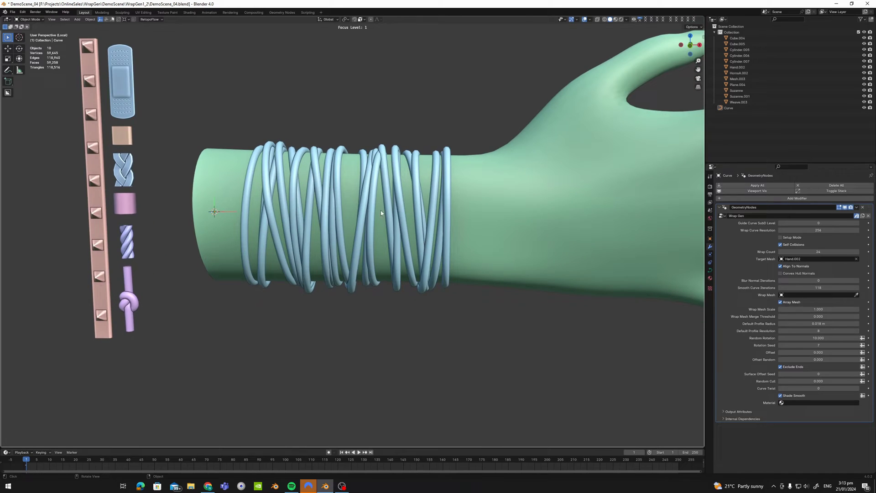
left_click(365, 202)
scroll(372, 203, "down", 2)
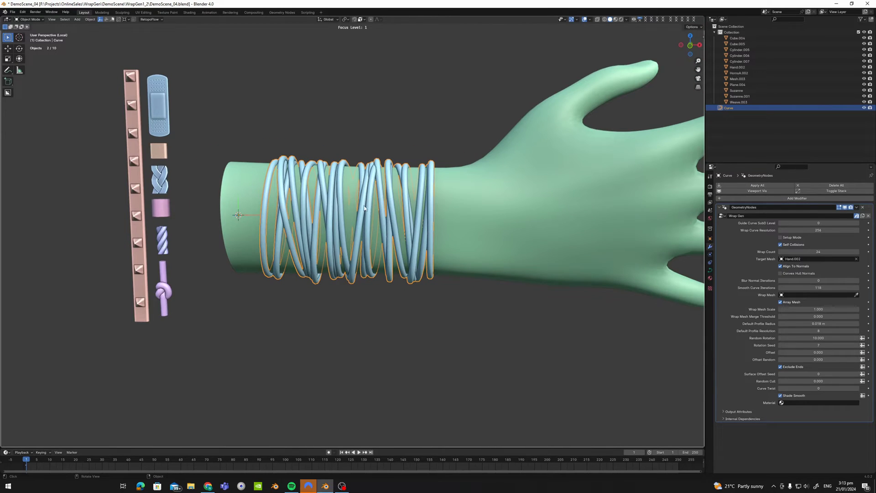
Assign the small beige block beside the arm as the Wrap Mesh of the Wrap Gen modifier
middle_click_drag(364, 208, 395, 222, "shift")
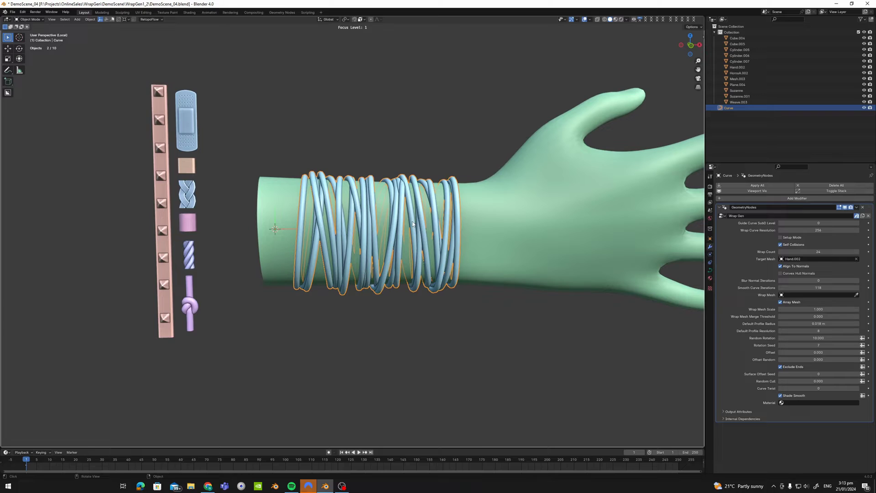
left_click(857, 296)
left_click(189, 163)
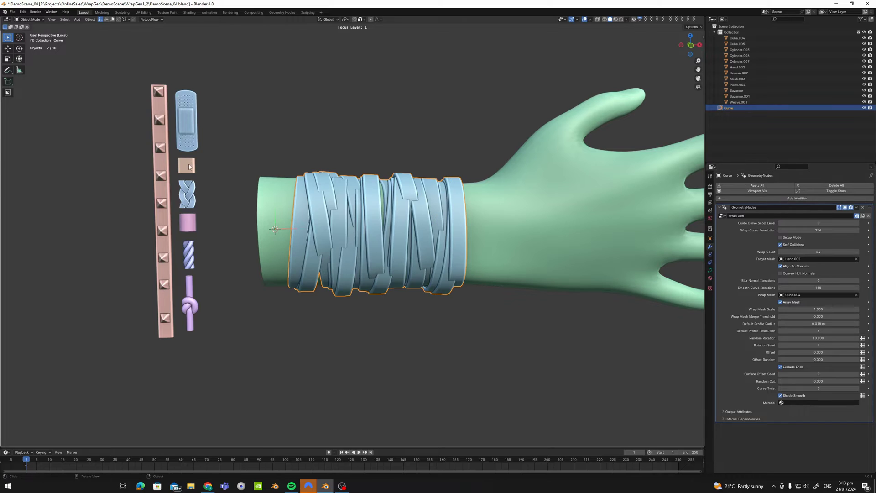
middle_click(189, 165, "alt")
Display the wireframe, compare the source block's topology with the forearm bands, and reselect the wrap curve
left_click(352, 237)
scroll(353, 236, "up", 5)
middle_click_drag(353, 236, 346, 197)
key("shift+z")
scroll(353, 226, "down", 2)
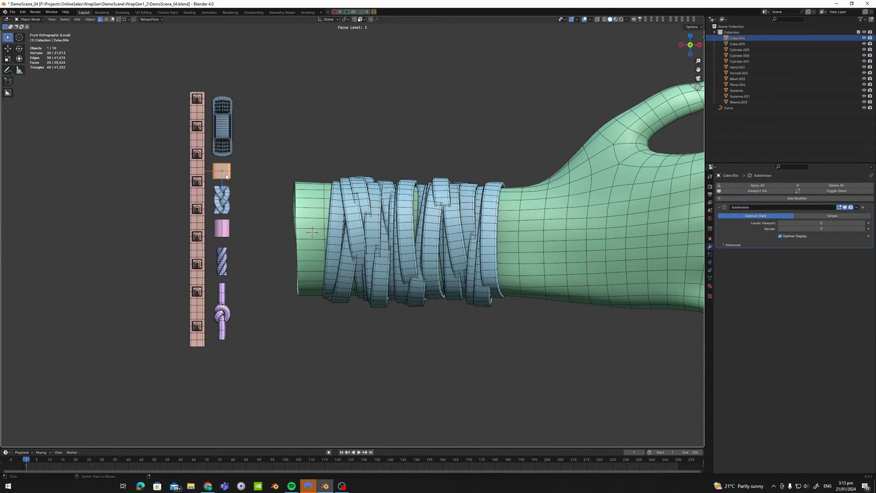
middle_click_drag(226, 177, 308, 178)
middle_click_drag(361, 234, 403, 213)
left_click(404, 218)
Switch Self Collisions off and back on to compare how the flat bands stack around the forearm
scroll(404, 219, "up", 1)
scroll(382, 221, "up", 2)
scroll(372, 227, "down", 6)
scroll(384, 209, "up", 2)
left_click(780, 245)
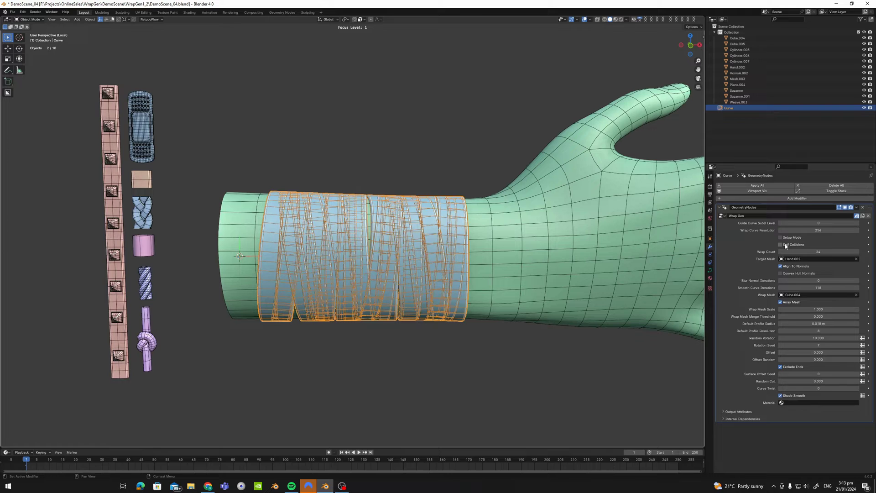
left_click(780, 245)
scroll(593, 224, "up", 2)
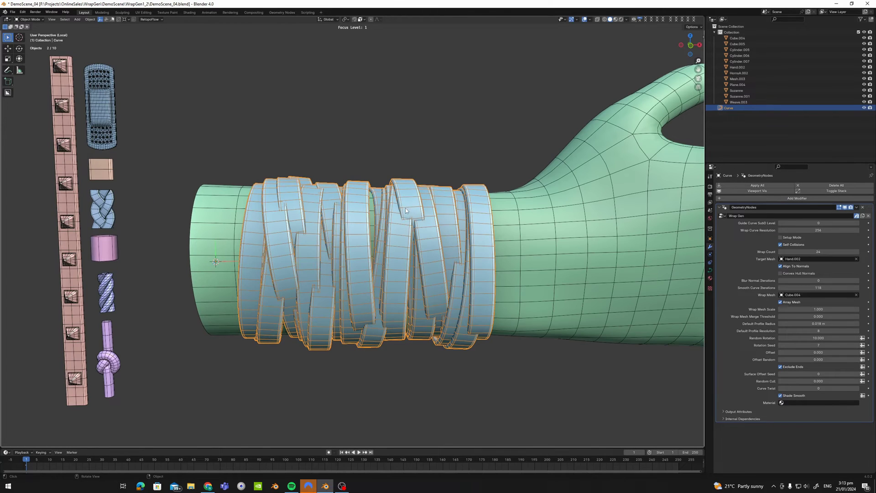
middle_click_drag(430, 221, 415, 223)
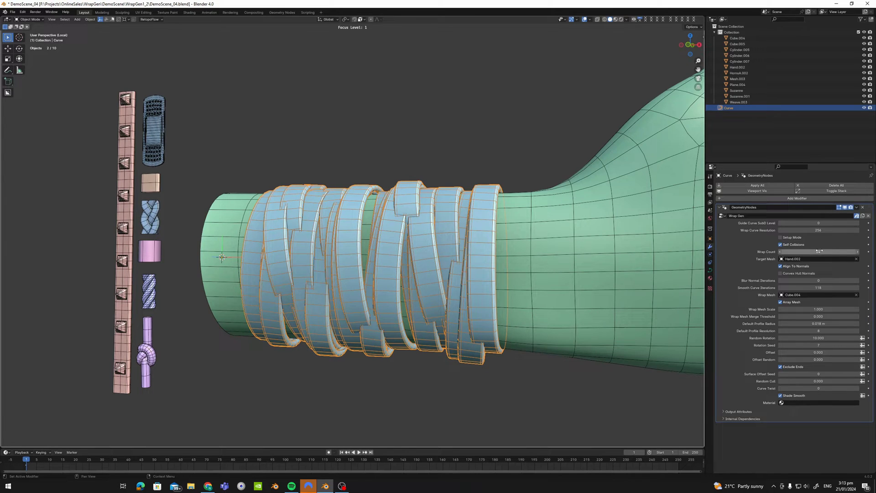
Set the Wrap Count to 12 and hide the wireframe to examine the bands around the forearm
key("Return")
key("shift+alt+z")
middle_click_drag(409, 238, 445, 242)
scroll(407, 239, "down", 2)
scroll(449, 241, "up", 2)
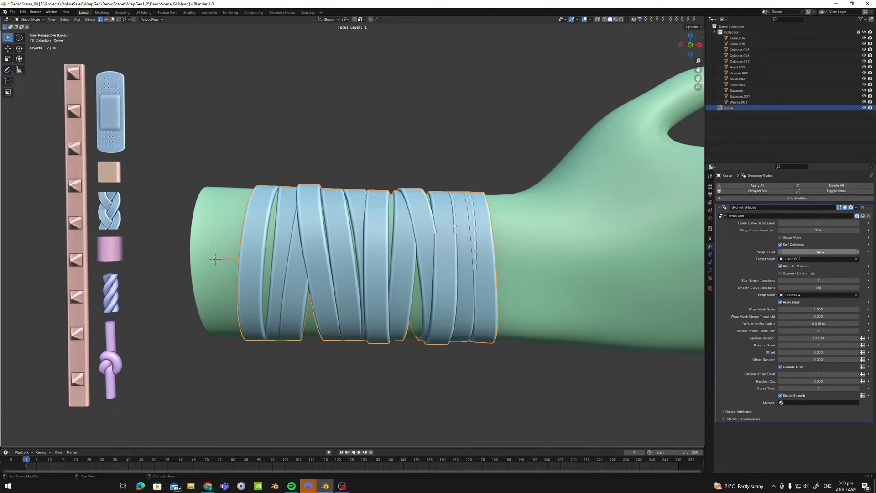
middle_click_drag(367, 212, 444, 216)
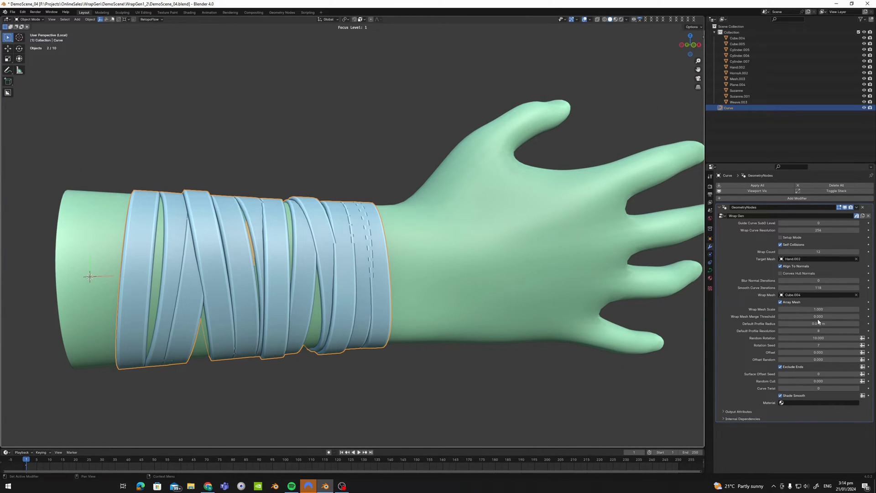
Reduce the Wrap Mesh Scale to 0.750 to narrow the bands around the forearm
left_click_drag(819, 309, 783, 309)
scroll(486, 256, "down", 1)
middle_click_drag(456, 266, 493, 244, "shift")
scroll(493, 245, "up", 1)
scroll(492, 244, "up", 1)
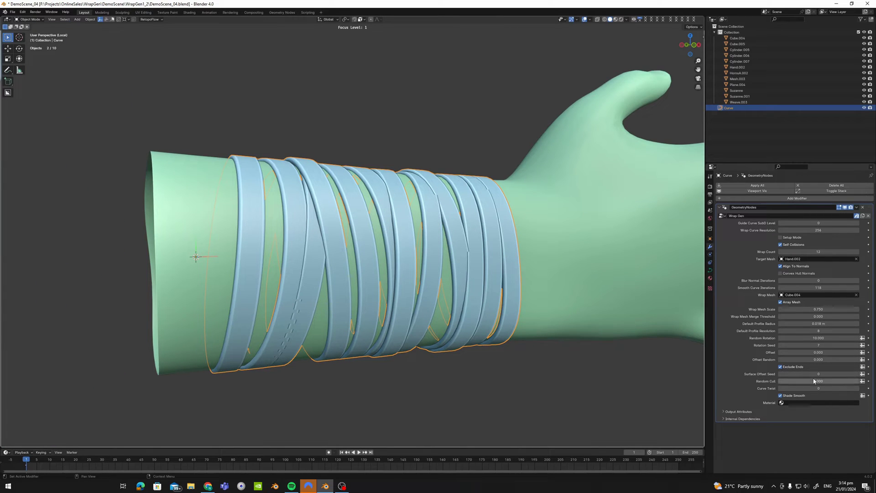
Set Offset Random to about 0.770, inspect the bands without the selection outline, and reselect the wrap curve
mouse_move(803, 359)
left_mouse_down()
mouse_move(857, 359)
mouse_move(810, 359)
left_mouse_up()
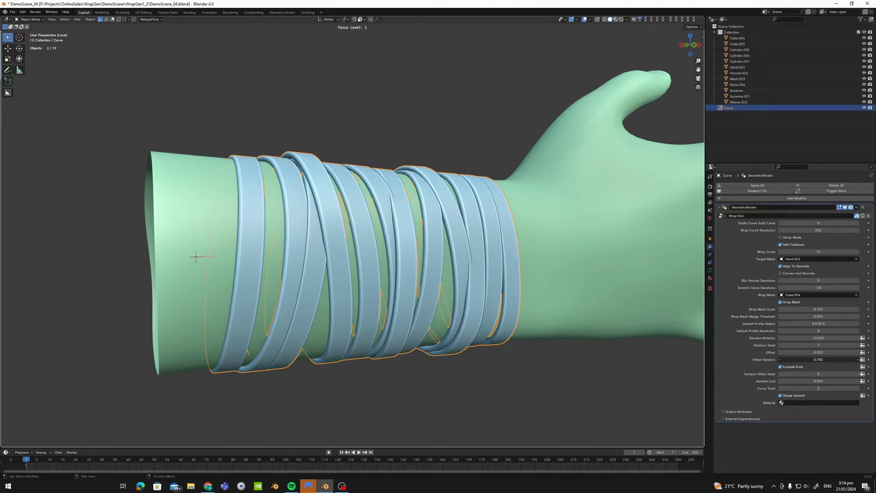
middle_click_drag(428, 323, 414, 224)
scroll(413, 185, "down", 3)
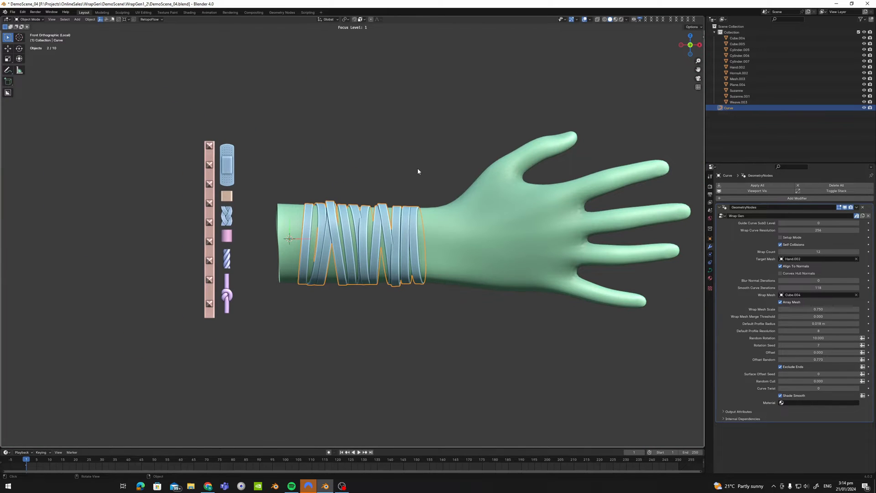
left_click(418, 170)
scroll(418, 169, "up", 2)
middle_click_drag(417, 233, 395, 234)
left_click(393, 236)
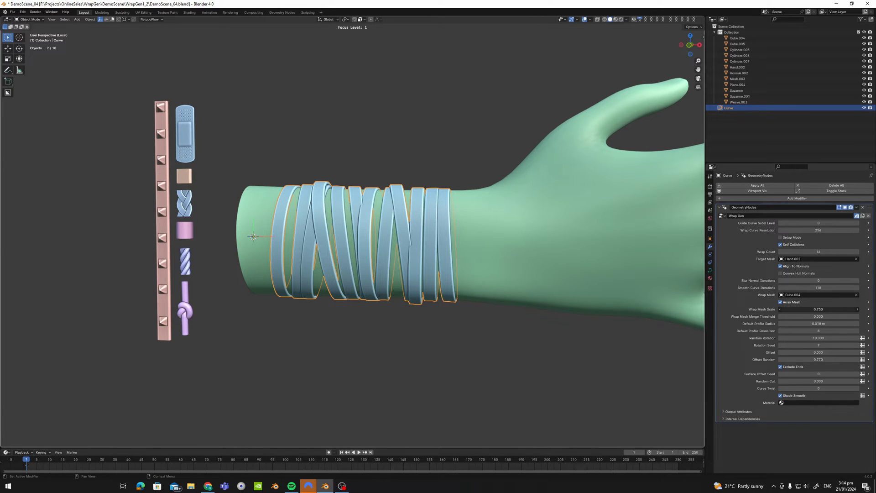
Widen the bands to a Wrap Mesh Scale of about 1.180 and inspect their overlaps up close
left_click_drag(818, 309, 845, 309)
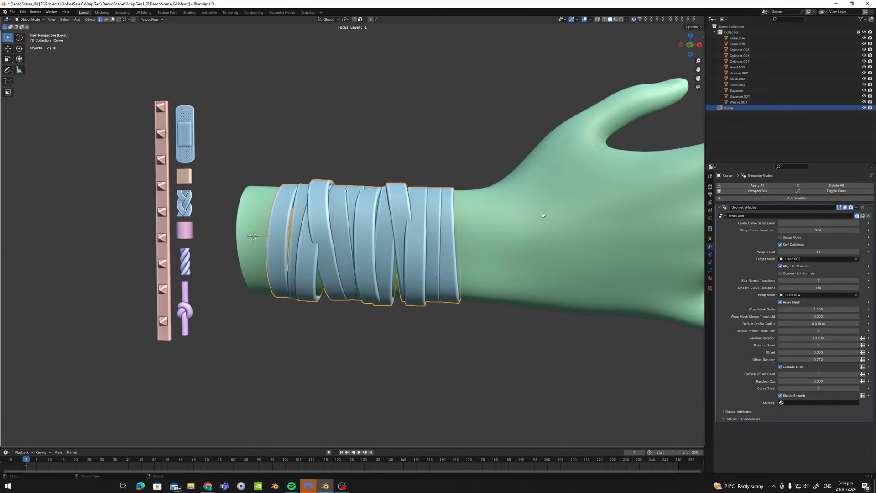
scroll(542, 215, "up", 3)
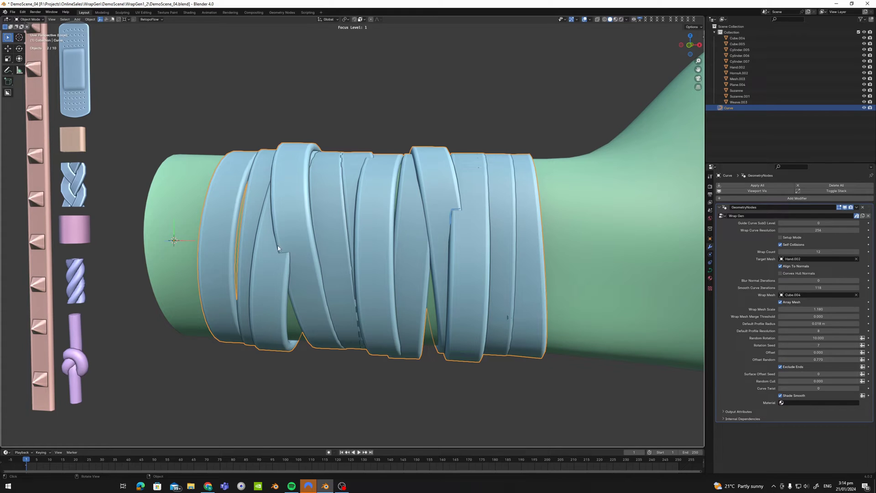
scroll(432, 204, "down", 3)
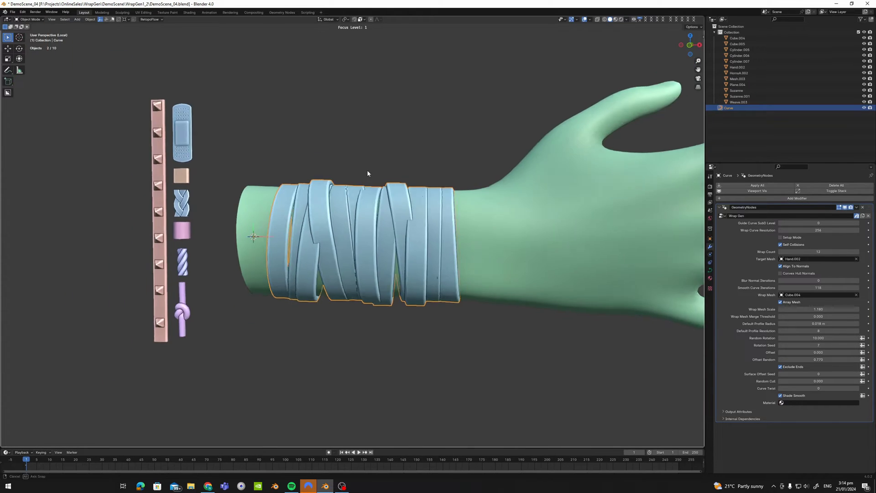
Turn off Self Collisions and raise Offset Random to about 3.4 to separate the overlapping bands
left_click(780, 245)
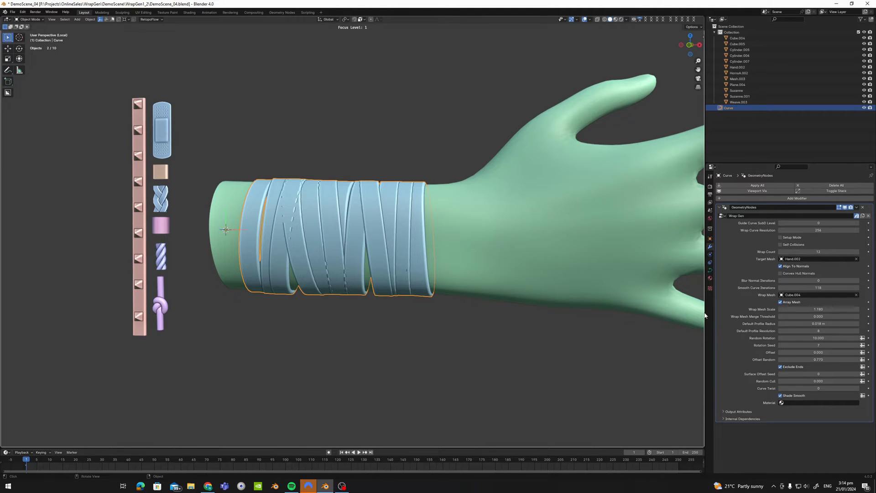
left_click_drag(808, 359, 846, 359)
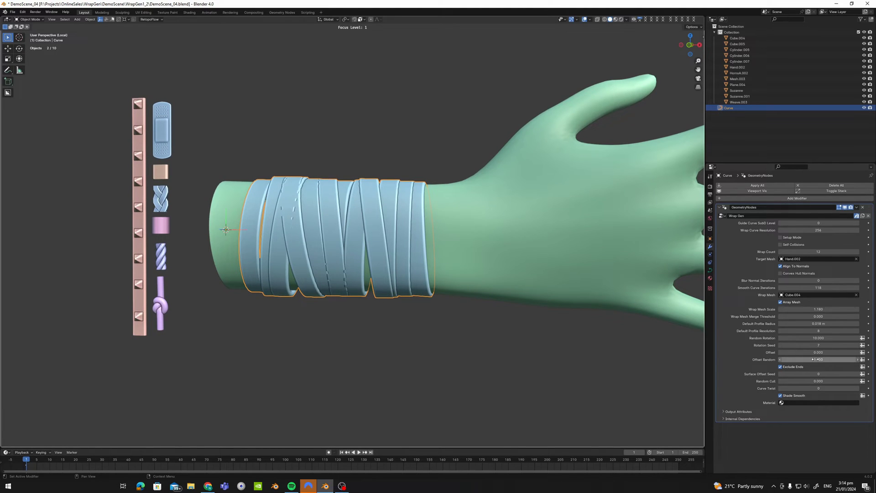
mouse_move(821, 360)
left_mouse_down()
mouse_move(842, 359)
mouse_move(812, 359)
left_mouse_up()
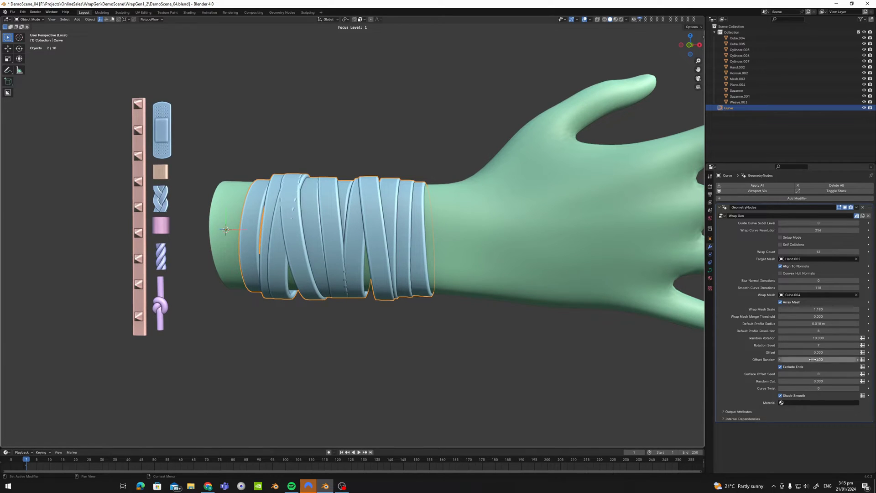
Raise the Surface Offset Seed to 5 and inspect the new layering of the bands
left_click(858, 373)
left_click(857, 374)
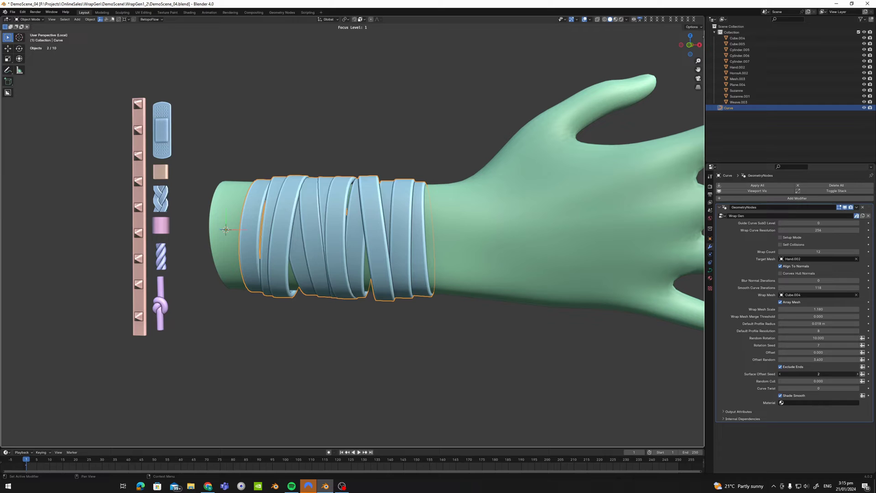
left_click(857, 373)
left_click(858, 374)
left_click(858, 374)
middle_click_drag(388, 246, 406, 239)
scroll(406, 238, "up", 3)
mouse_move(326, 228)
middle_mouse_down()
mouse_move(414, 230)
mouse_move(398, 247)
mouse_move(390, 230)
mouse_move(425, 246)
mouse_move(437, 214)
mouse_move(428, 252)
mouse_move(332, 223)
middle_mouse_up()
scroll(359, 249, "down", 3)
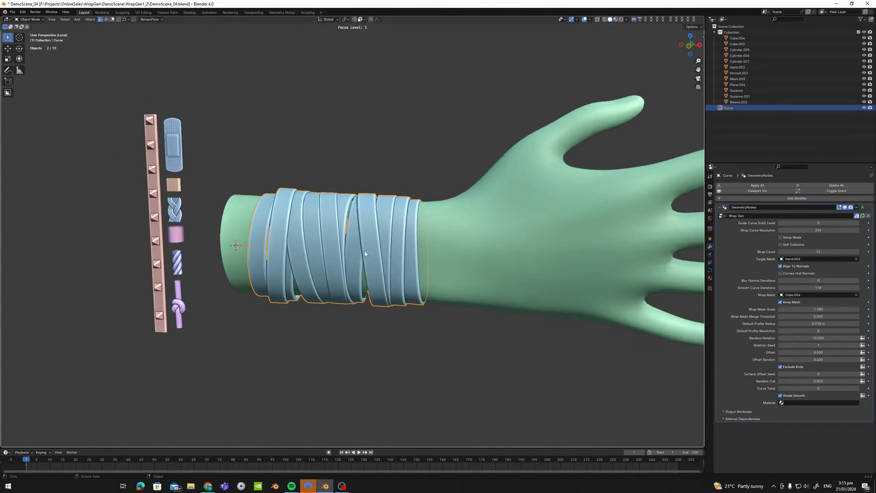
Set the Wrap Count to 16 and the Wrap Mesh Scale to 1.000
middle_click_drag(365, 254, 502, 289)
scroll(479, 282, "up", 2)
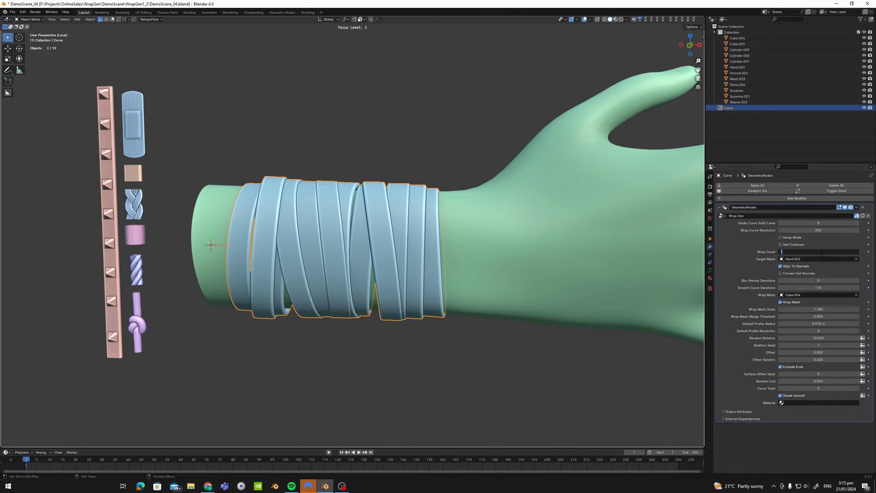
type("6")
key("Return")
left_click_drag(828, 308, 821, 309)
scroll(670, 273, "down", 2)
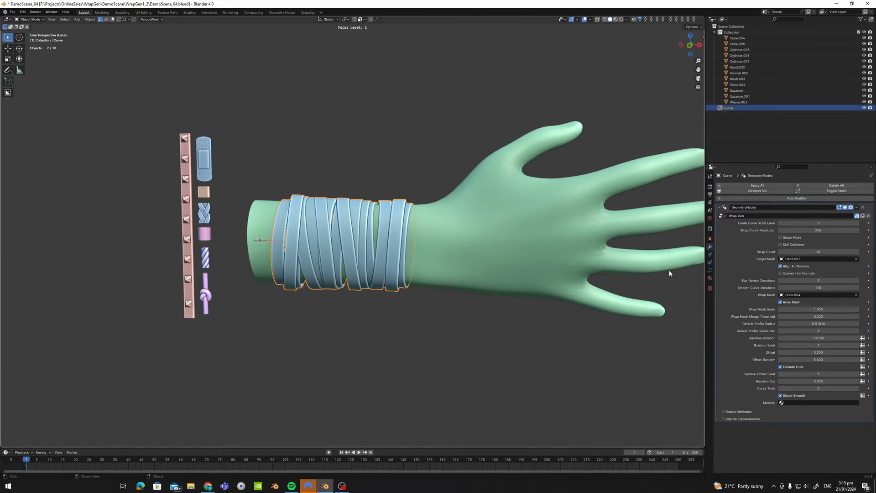
Set the Wrap Count to 24, inspect the denser wrapping deselected, and reselect the wrap curve
key("Return")
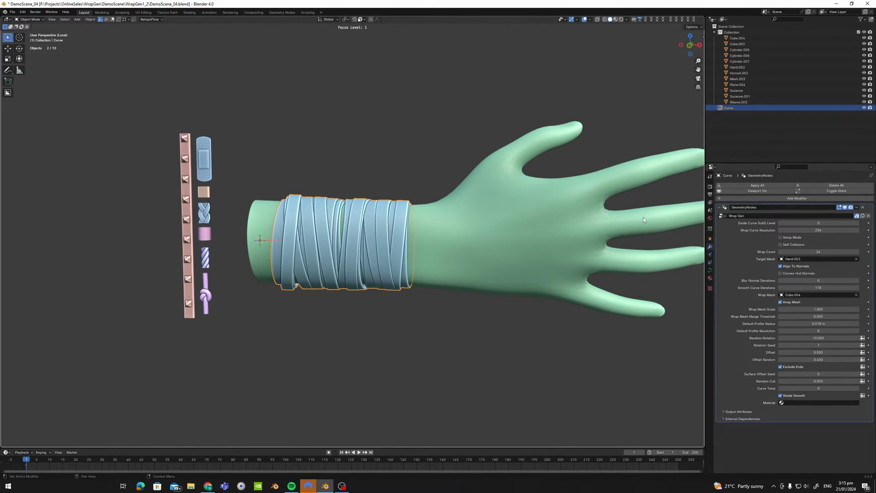
scroll(403, 142, "up", 3)
scroll(406, 155, "down", 2)
left_click(406, 155)
middle_click_drag(412, 183, 431, 217)
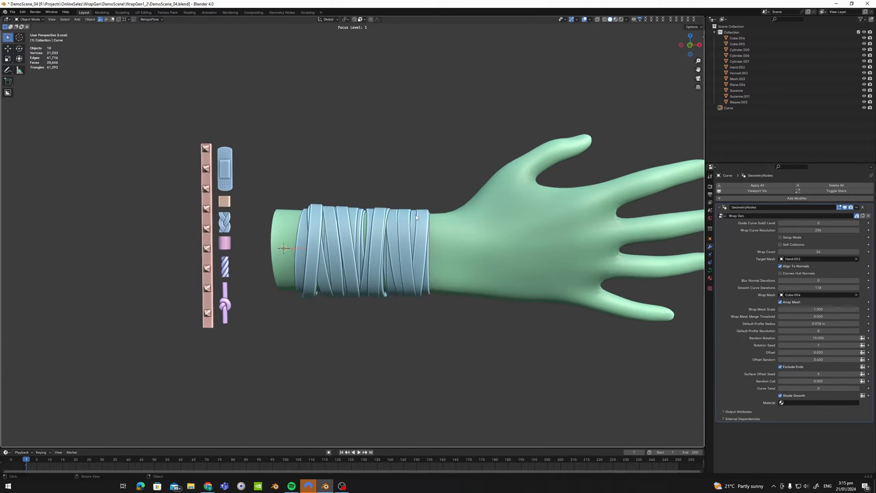
left_click(429, 217)
scroll(425, 218, "up", 4)
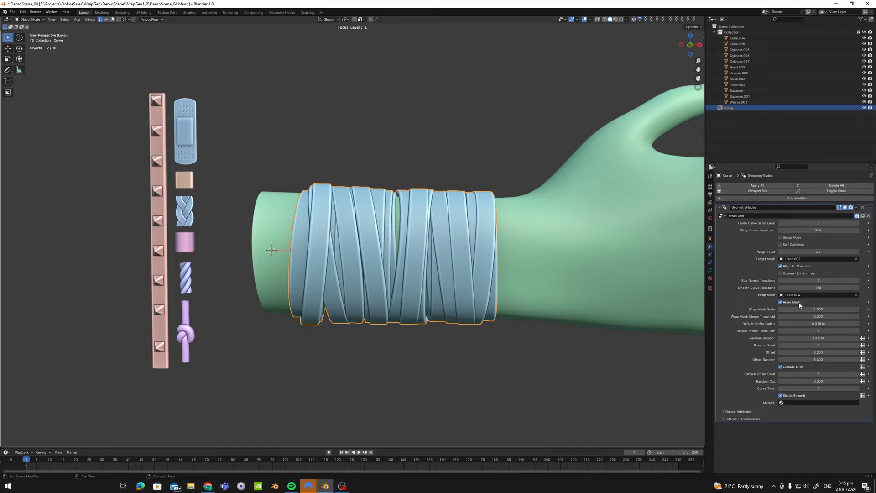
Outline the source block with an annotation, display the wireframe, and mark its repeated segments on a forearm band
middle_click_drag(546, 222, 459, 204, "shift")
middle_click_drag(327, 195, 210, 173)
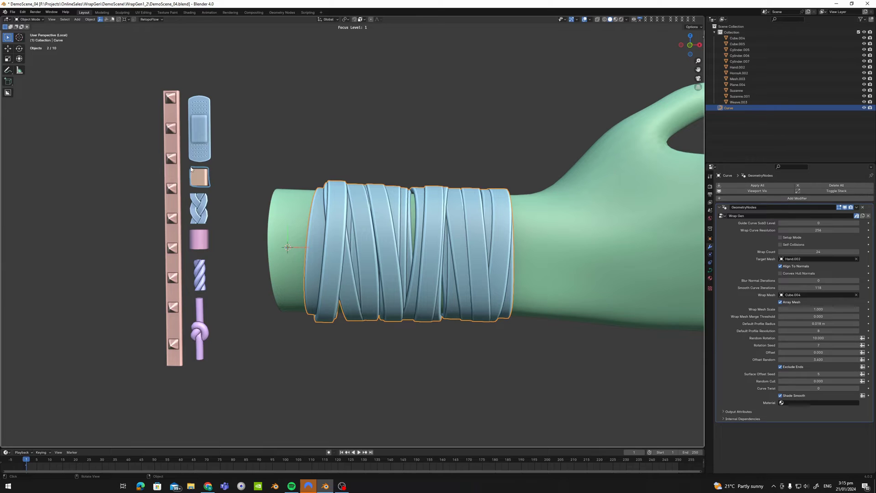
key("shift+z")
scroll(338, 212, "up", 3)
left_click_drag(300, 197, 302, 214)
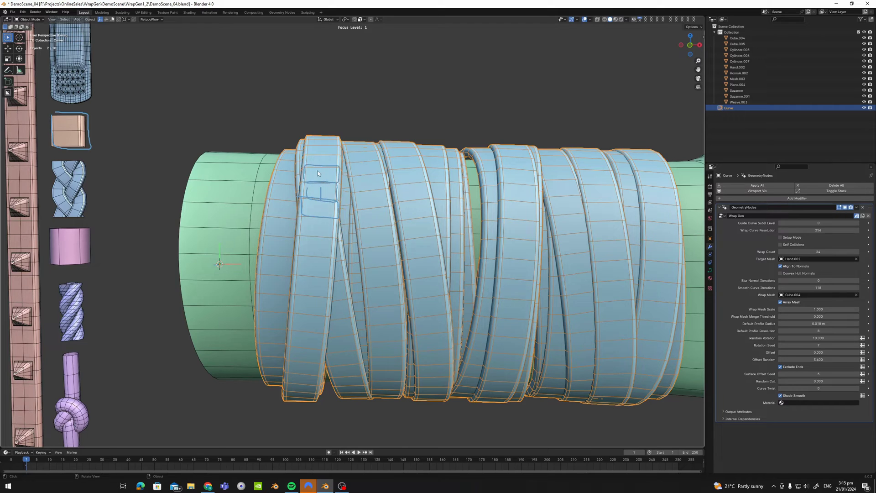
scroll(622, 244, "down", 4)
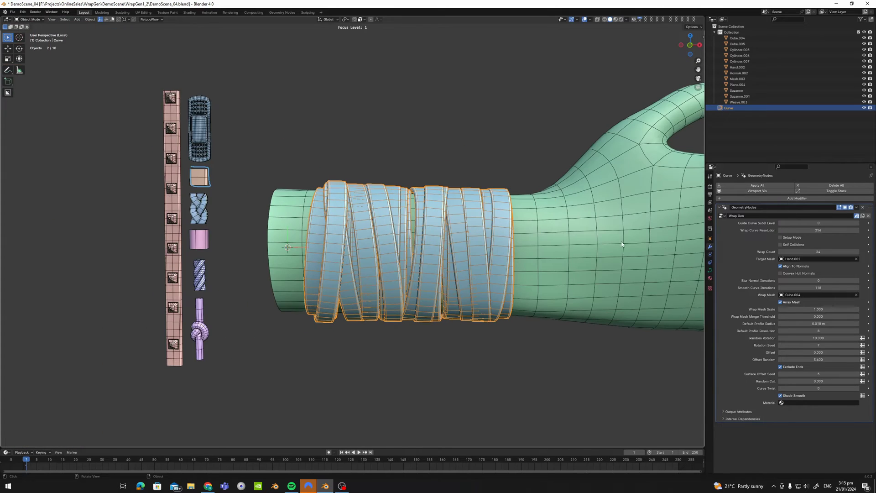
Turn Array Mesh off, inspect the unrepeated block pieces on the forearm, and turn it back on
left_click(790, 303)
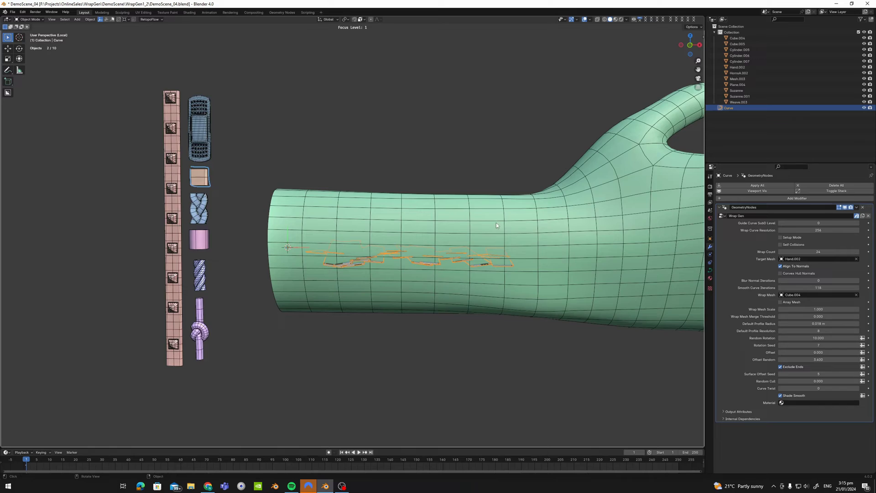
middle_click_drag(497, 226, 498, 259)
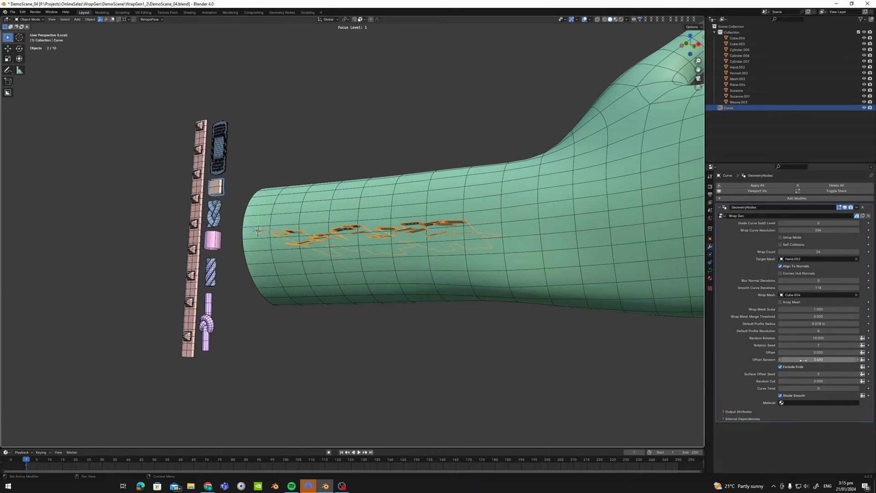
left_click(780, 302)
Outline the spiked strip beside the arm with an annotation in front view and clear the markings
key("KP_1")
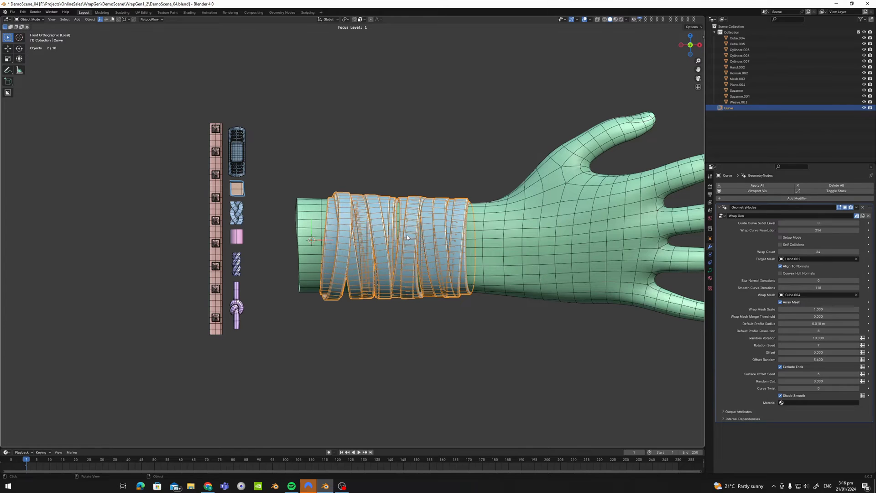
mouse_move(408, 237)
middle_mouse_down()
mouse_move(415, 245)
mouse_move(407, 246)
middle_mouse_up()
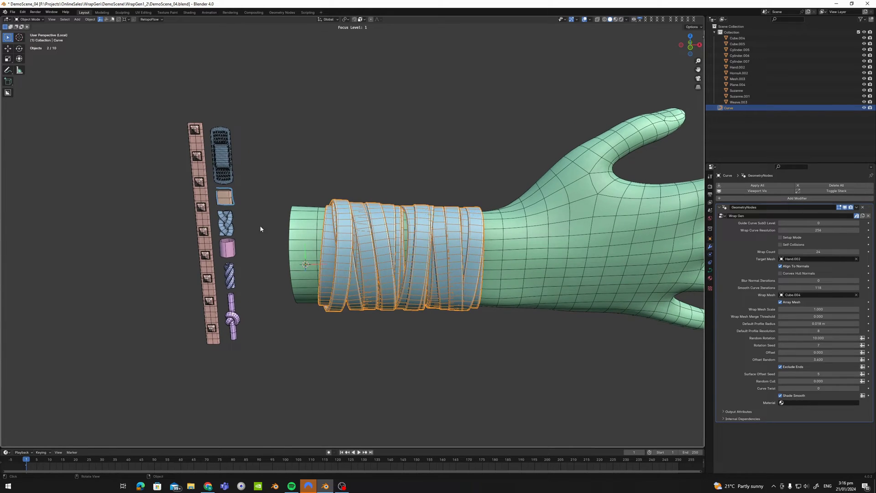
key("KP_1")
mouse_move(277, 122)
left_mouse_down()
mouse_move(281, 325)
mouse_move(299, 241)
left_mouse_up()
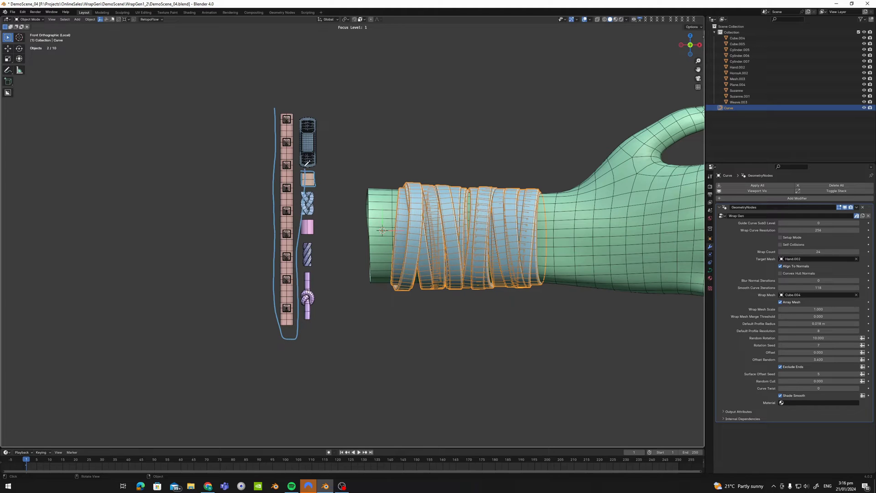
middle_click_drag(307, 348, 314, 212)
middle_click_drag(305, 178, 251, 162, "shift")
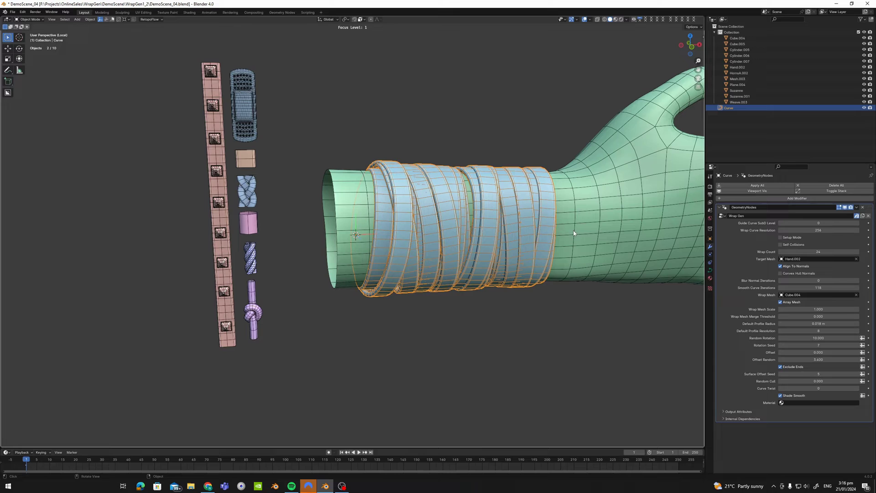
Replace the Wrap Mesh with the spiked strip so that studded bands wrap the forearm
left_click(856, 295)
left_click(856, 296)
left_click(215, 174)
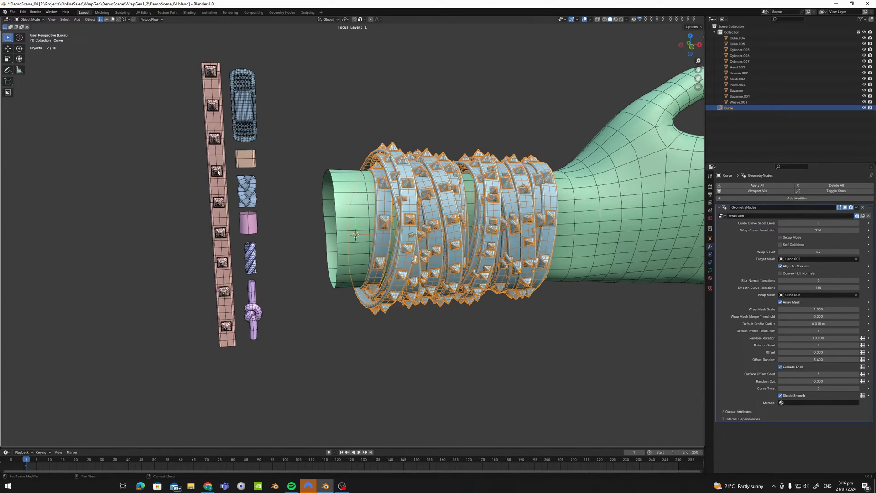
Turn Array Mesh off for the studded forearm bands and set the Wrap Count to 5
left_click(782, 302)
middle_click_drag(622, 260, 623, 238, "ctrl")
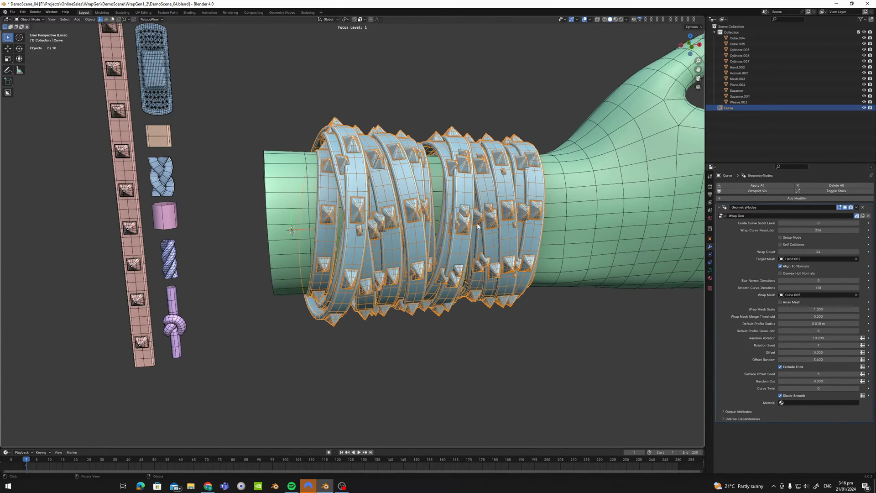
left_click(815, 251)
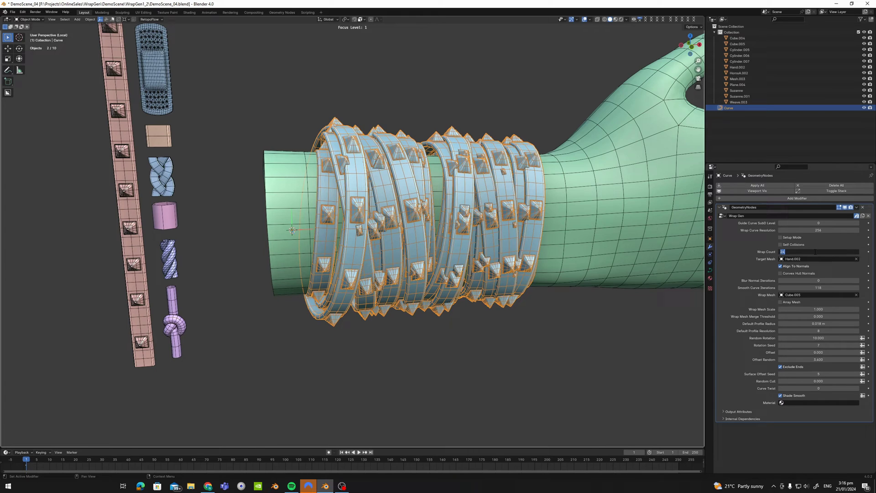
type("5")
key("Return")
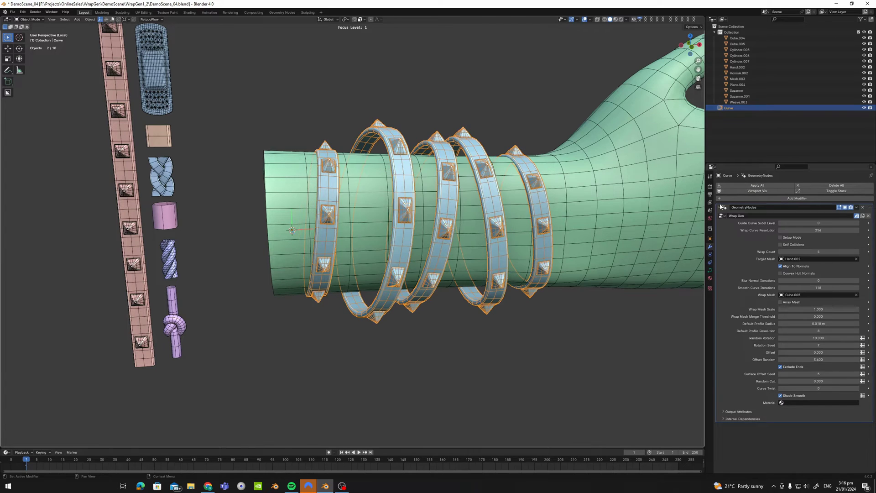
Set Offset Random to 0 and inspect the separate studded bands on the forearm with the wireframe hidden
left_click(819, 359)
type("0")
key("Return")
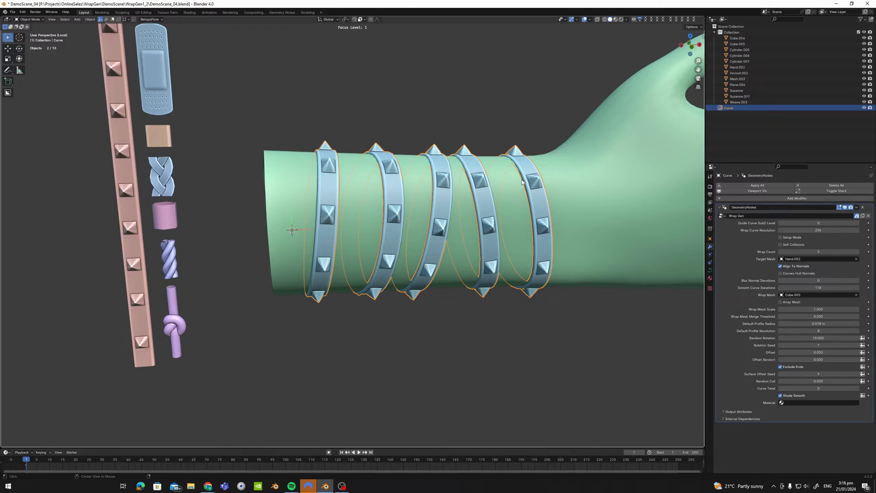
scroll(444, 182, "down", 3)
middle_click_drag(444, 182, 385, 193)
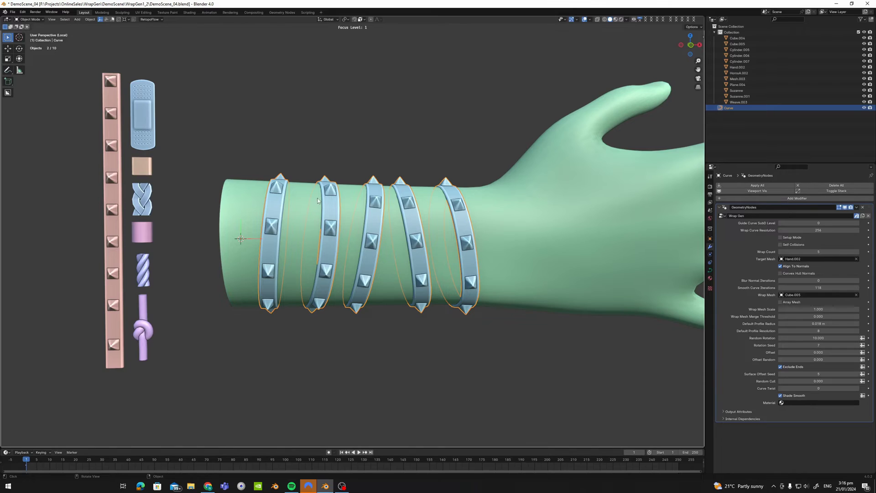
middle_click_drag(317, 199, 332, 224)
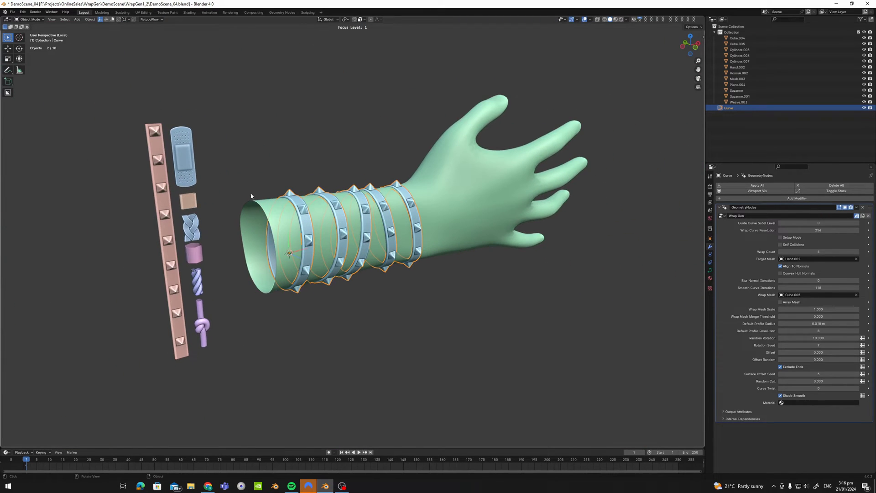
middle_click_drag(310, 254, 473, 212)
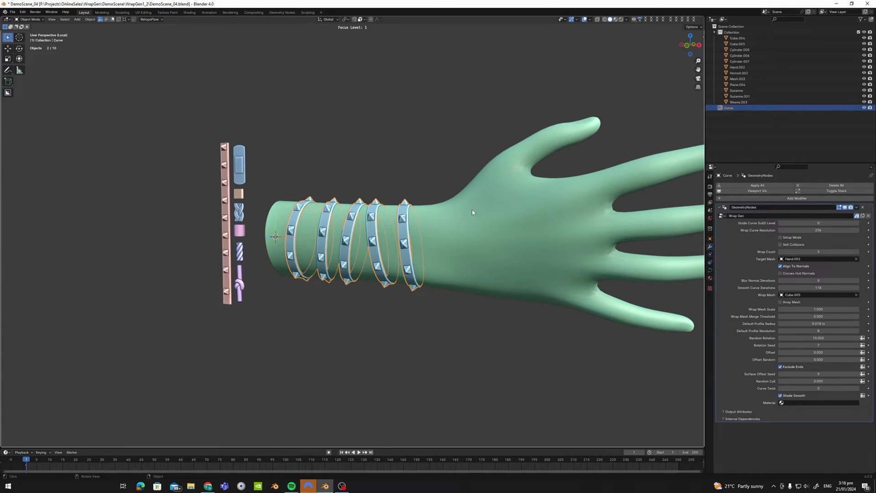
Clear the Wrap Mesh to get plain cords around the forearm and raise the Wrap Count
left_click(856, 295)
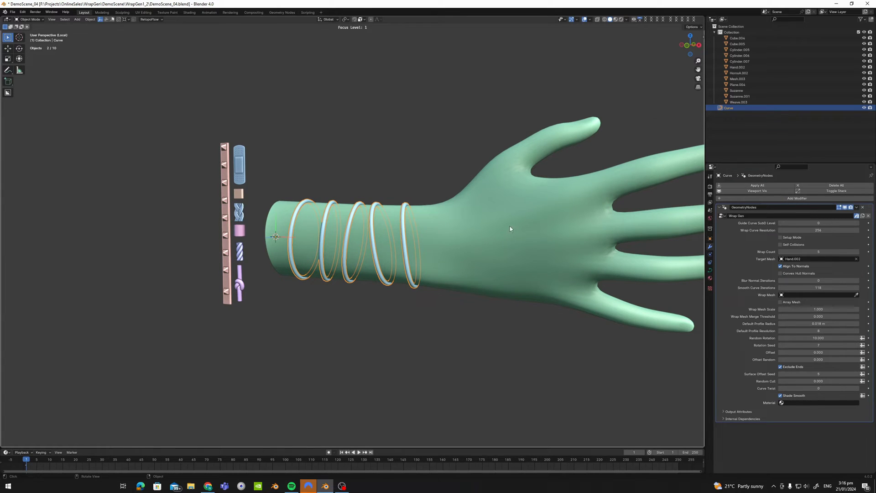
left_click(823, 252)
key("Return")
middle_click_drag(415, 249, 517, 232)
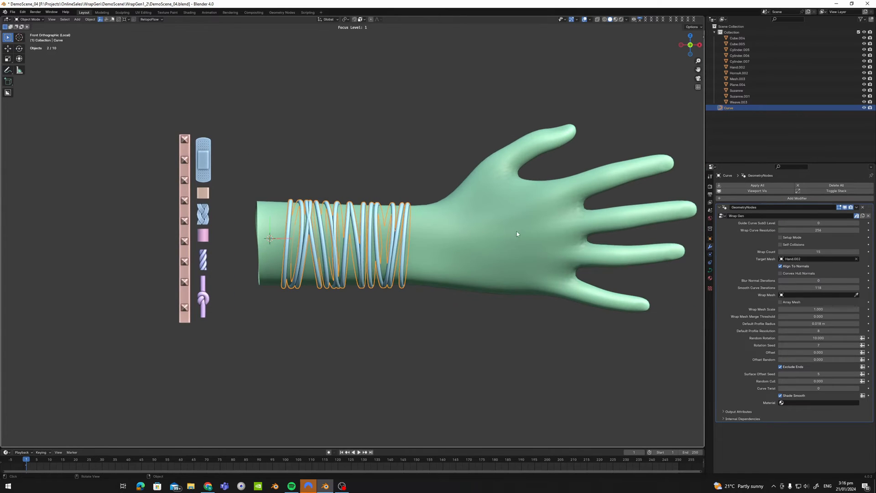
Turn on Setup Mode and move the whole guide curve from the forearm to the palm in front view
key("Tab")
left_click(780, 237)
mouse_move(402, 230)
middle_mouse_down()
mouse_move(443, 233)
mouse_move(410, 236)
middle_mouse_up()
key("a")
key("g")
left_click(579, 225)
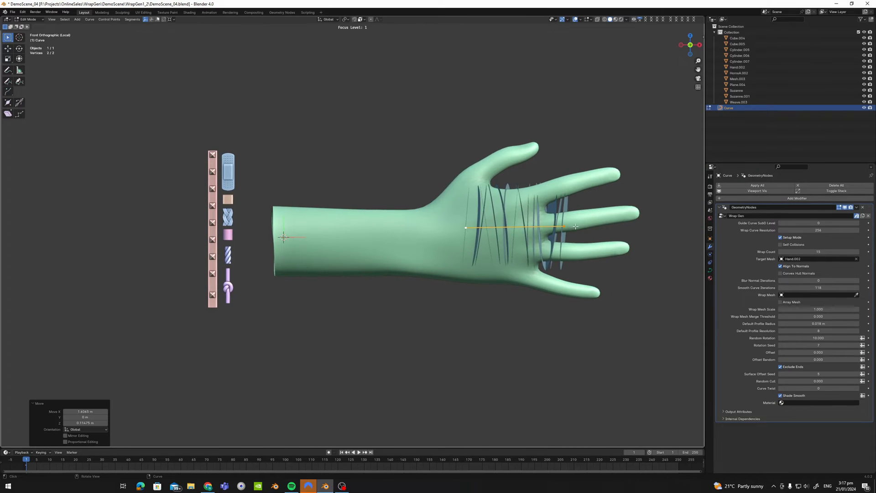
Tilt the guide curve across the palm and enlarge its point radii until the setup discs surround the hand
key("r")
left_click(627, 206)
middle_click_drag(626, 210, 547, 231)
key("alt+s")
left_click(611, 238)
key("alt+s")
left_click(618, 228)
Reposition the guide curve's two end points, one towards the wrist and the other near the finger bases
left_click(498, 203)
key("g")
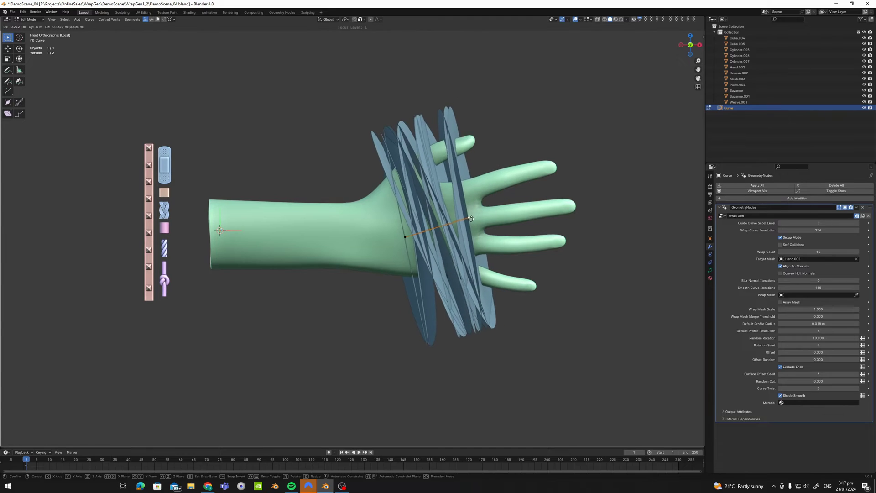
left_click(467, 220)
left_click(402, 237)
left_click_drag(402, 236, 374, 241)
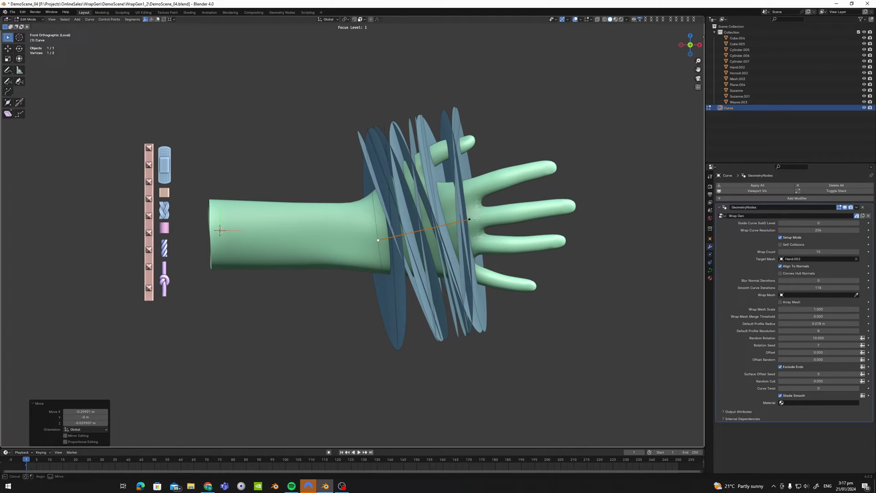
left_click_drag(470, 219, 479, 216)
Finish editing the guide curve with Setup Mode off and set Smooth Curve Iterations to 0
middle_click_drag(479, 216, 481, 199)
key("Tab")
left_click(781, 237)
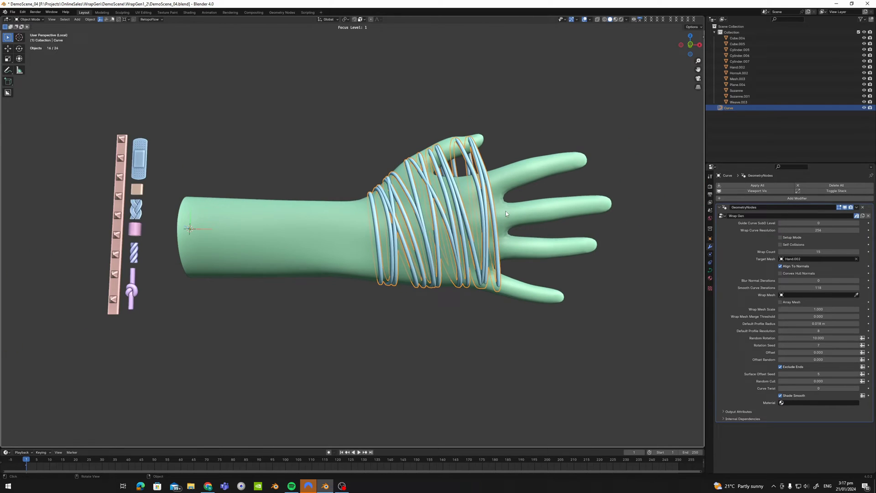
left_click(819, 288)
type("0")
key("Return")
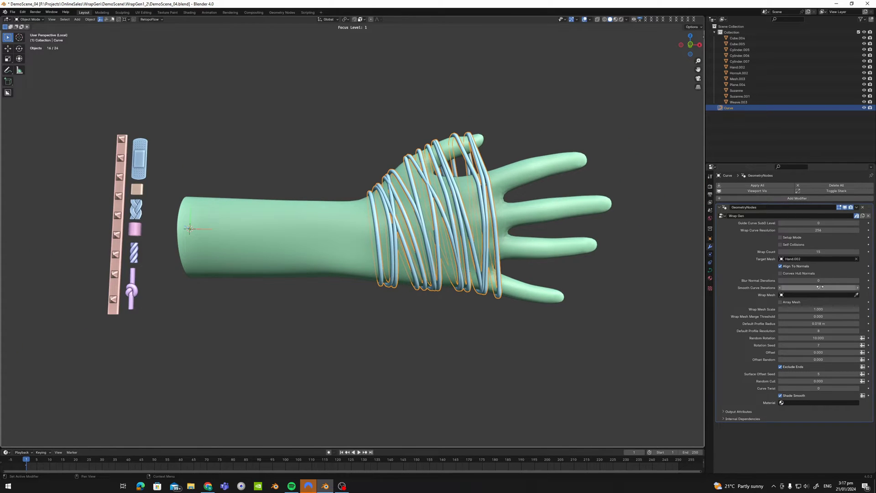
Examine from several angles how the cords wrap around the palm and thumb
scroll(411, 157, "up", 2)
scroll(460, 177, "down", 2)
middle_click_drag(460, 177, 387, 216)
scroll(402, 198, "down", 2)
key("KP_1")
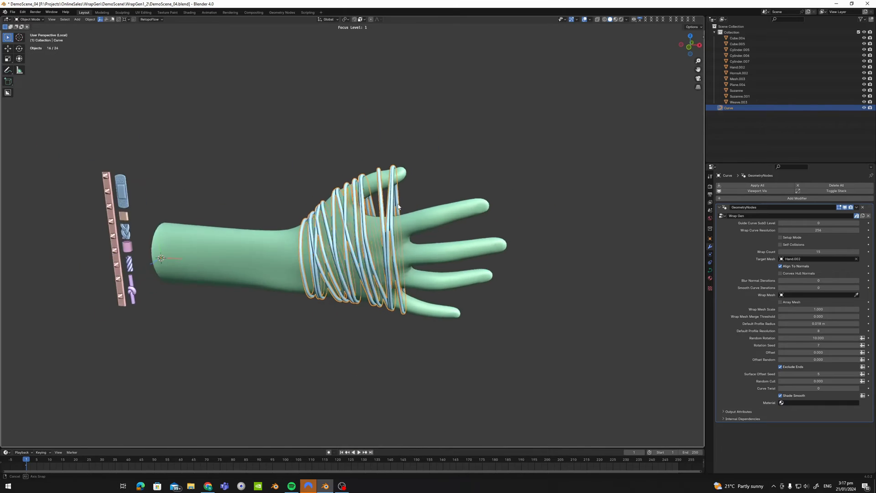
scroll(401, 200, "up", 3)
mouse_move(417, 184)
middle_mouse_down("shift")
mouse_move(417, 164)
mouse_move(404, 192)
middle_mouse_up("shift")
scroll(414, 184, "down", 2)
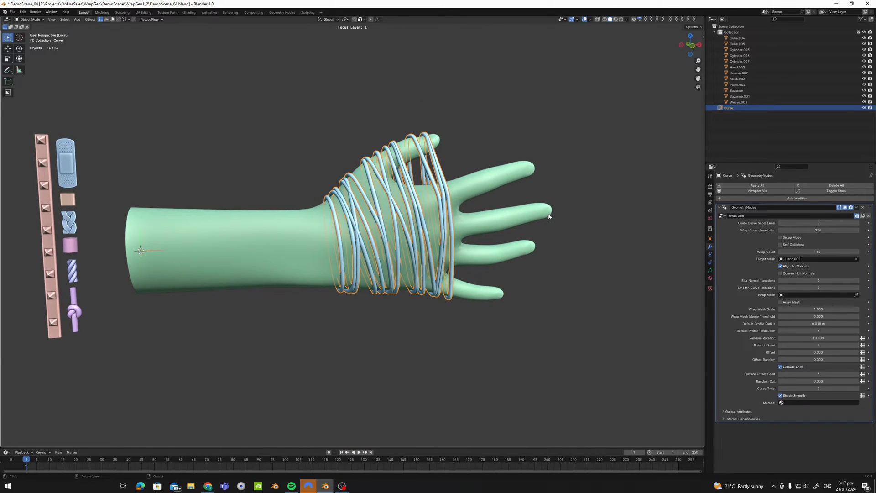
Set the palm cords' Wrap Count to 24 and enable Self Collisions
left_click(818, 252)
type("24")
key("Return")
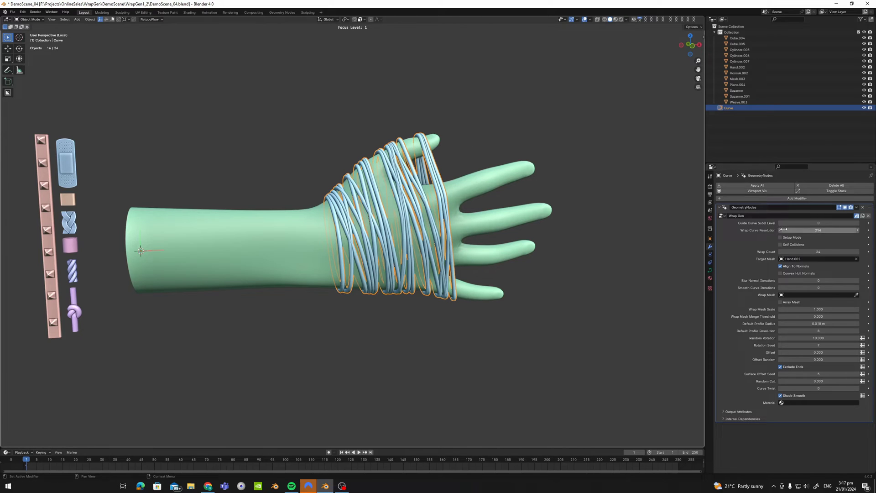
left_click(780, 245)
scroll(458, 162, "up", 3)
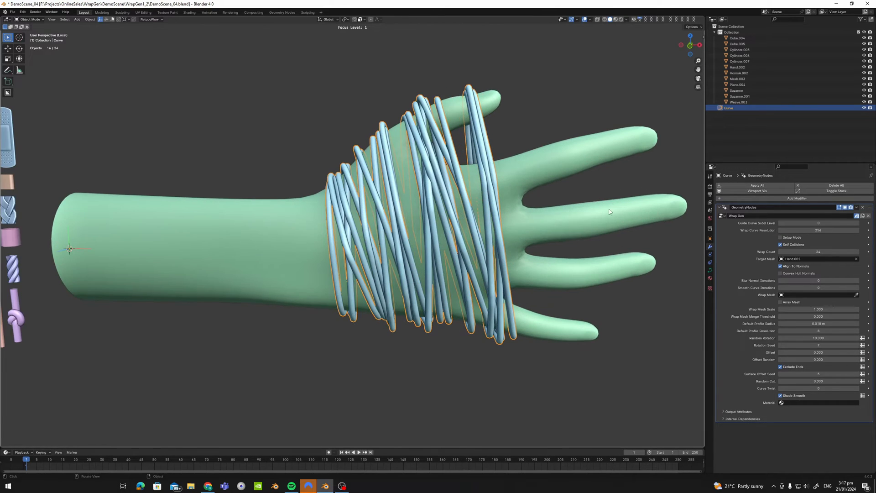
middle_click_drag(609, 211, 626, 212)
Set Smooth Curve Iterations to 40 for the palm cords and check the wrapped hand
left_click_drag(806, 288, 842, 288)
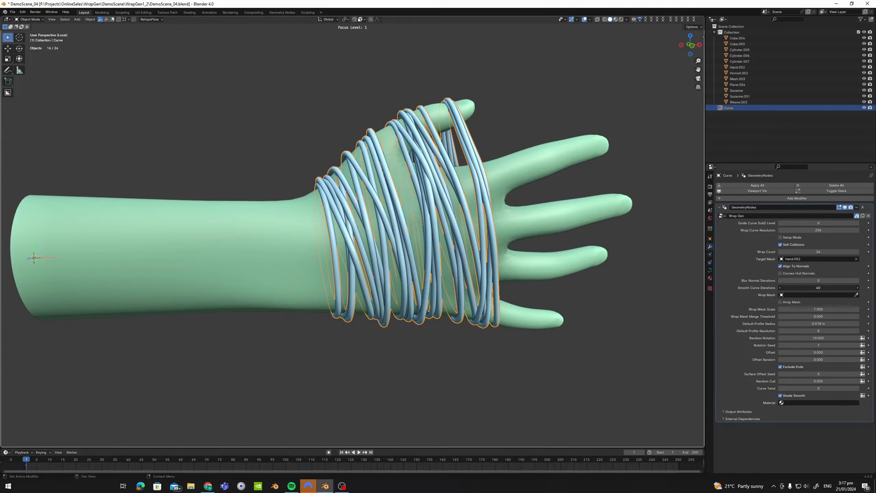
scroll(536, 208, "down", 2)
left_click(467, 147)
scroll(465, 179, "down", 3)
middle_click_drag(466, 147, 429, 199)
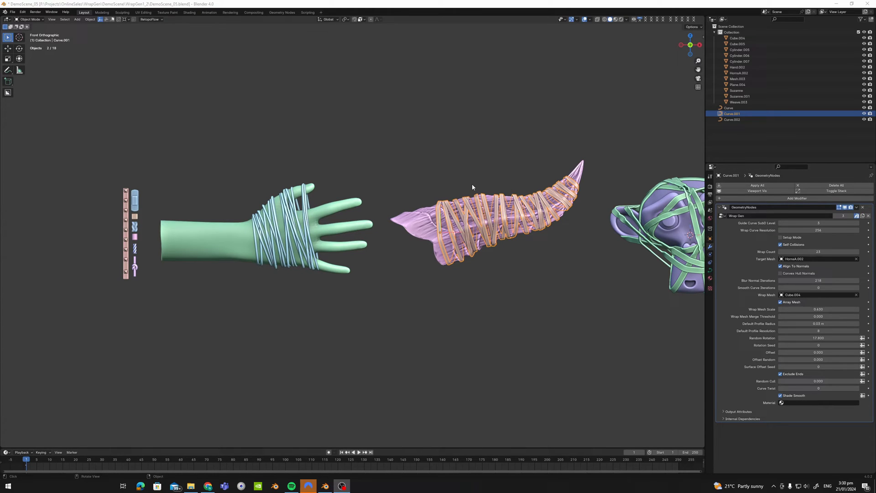
Duplicate the horn's wrap curve, remove the copy's Wrap Gen modifier, and place the bare guide curve above the horn
scroll(472, 184, "up", 2)
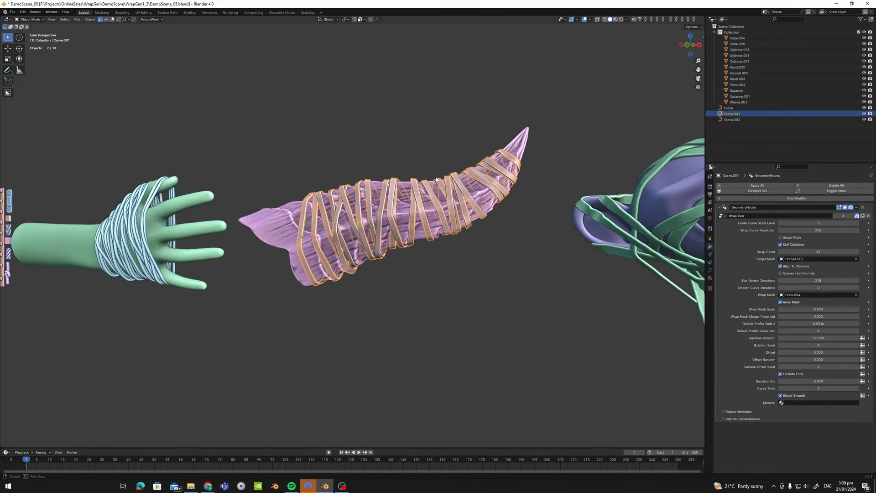
key("shift+d")
left_click(432, 142)
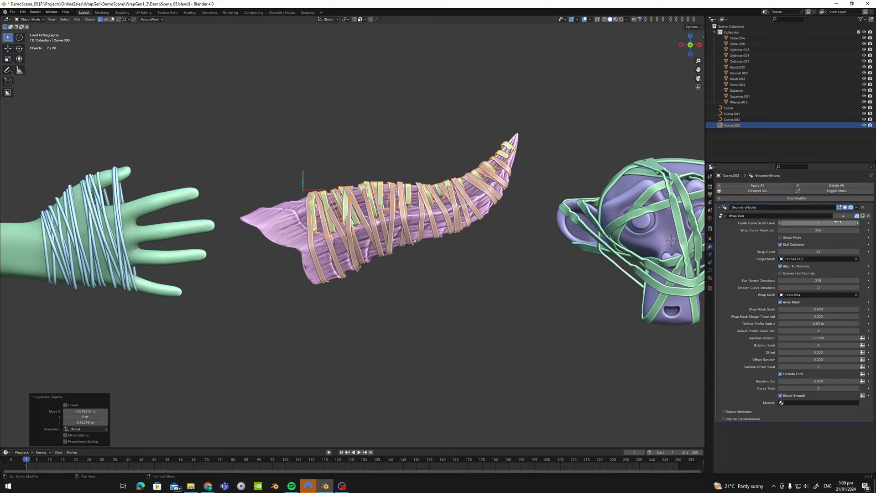
left_click(862, 207)
middle_click_drag(467, 167, 484, 216, "shift")
key("g")
left_click(462, 159)
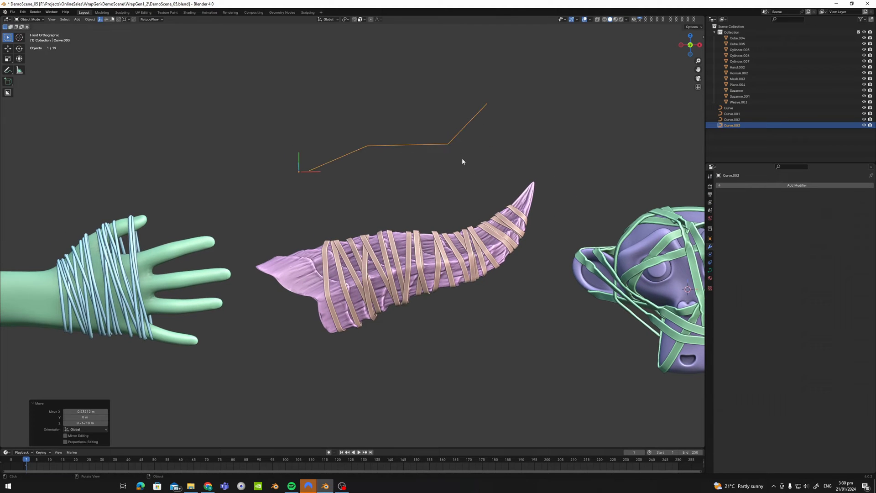
Add a Subdivision modifier at level 2 to the copied guide curve to illustrate the Guide Curve SubD Level
scroll(432, 146, "up", 2)
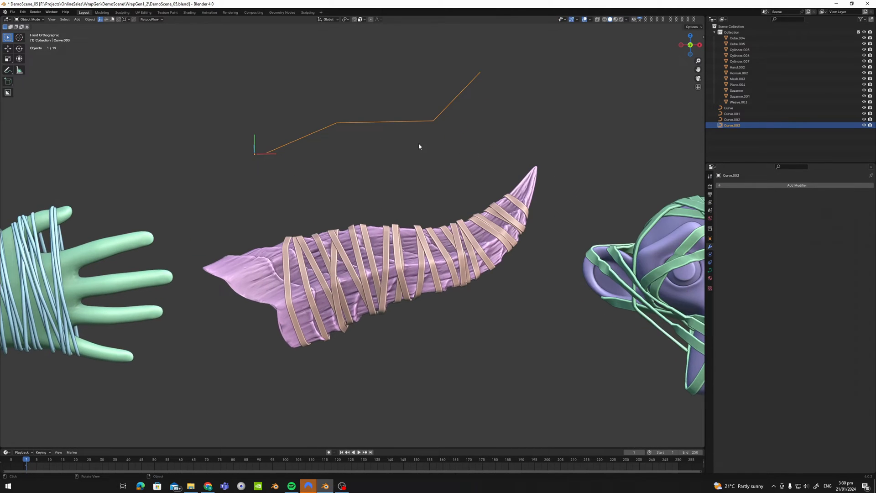
key("ctrl+1")
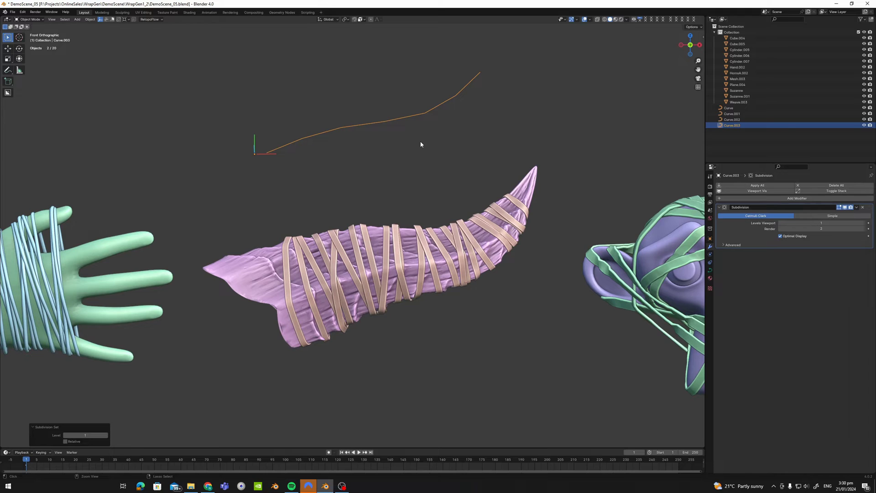
key("ctrl+2")
left_click(398, 227)
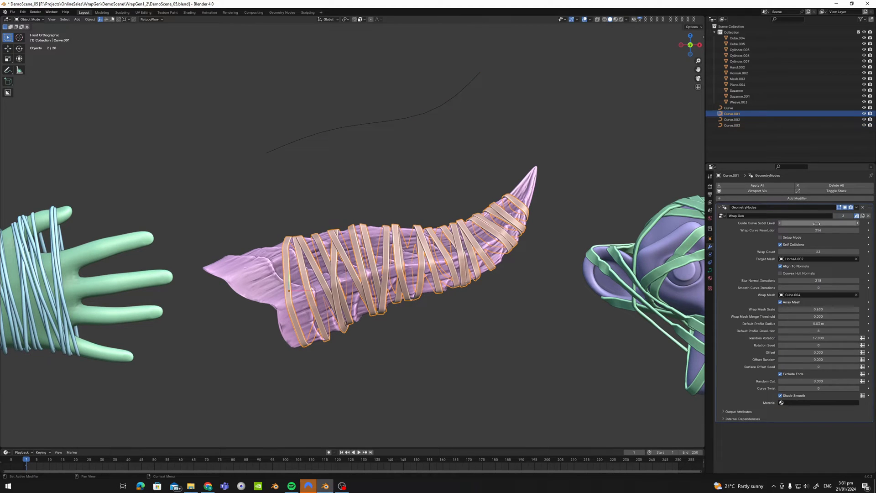
left_click(414, 118)
key("ctrl+2")
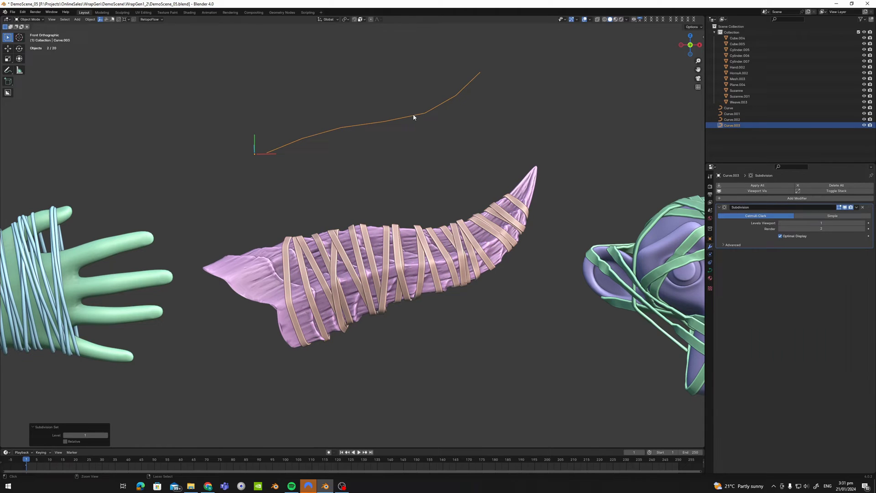
Compare the horn wraps with the smoothed guide curve copy, trace the copy with an annotation, and erase the marking
left_click(523, 203)
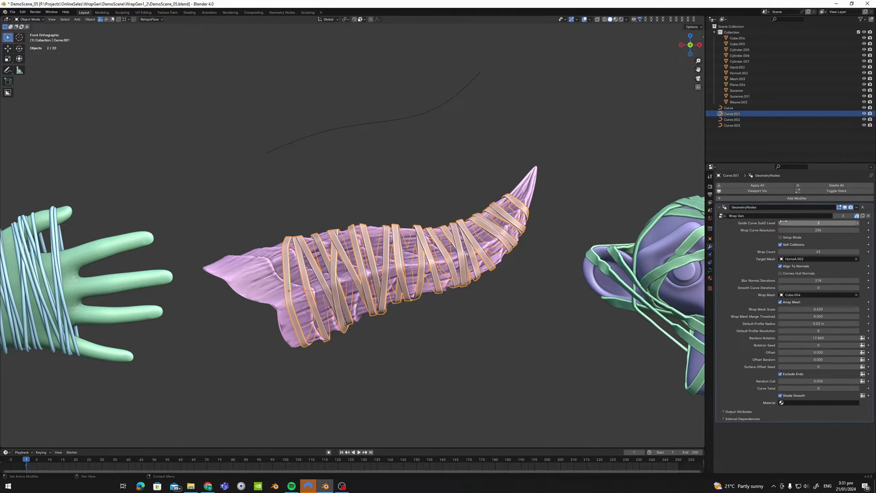
left_click(446, 104)
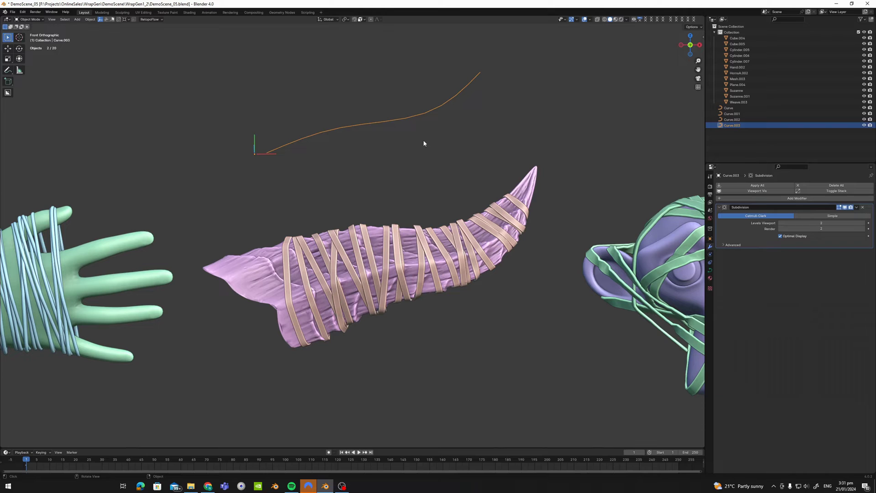
mouse_move(446, 102)
left_mouse_down()
mouse_move(306, 131)
mouse_move(263, 153)
left_mouse_up()
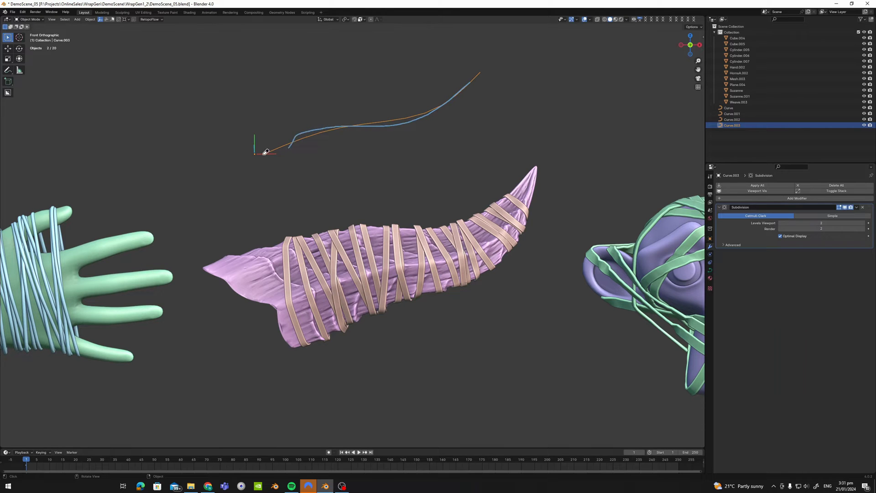
right_click_drag(263, 153, 464, 79)
Delete the guide curve copy above the horn and reselect the horn's wraps
scroll(353, 139, "down", 2)
middle_click_drag(353, 141, 392, 146, "shift")
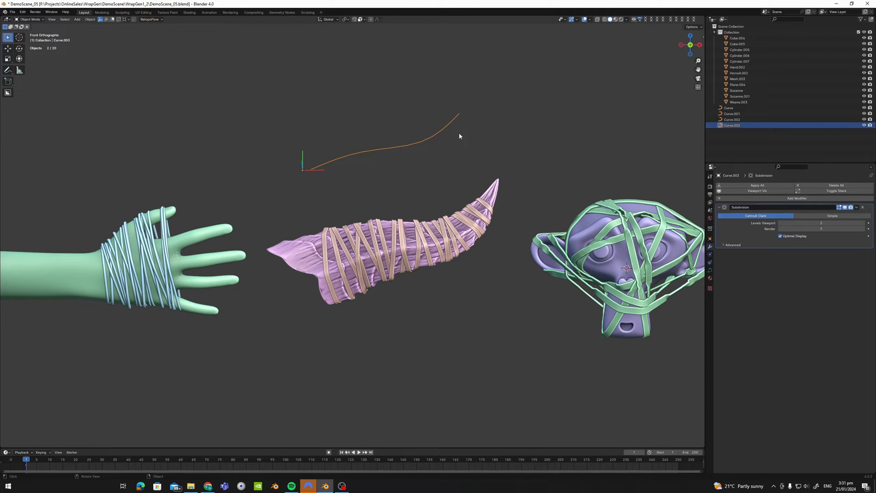
key("x")
left_click(425, 161)
left_click(400, 233)
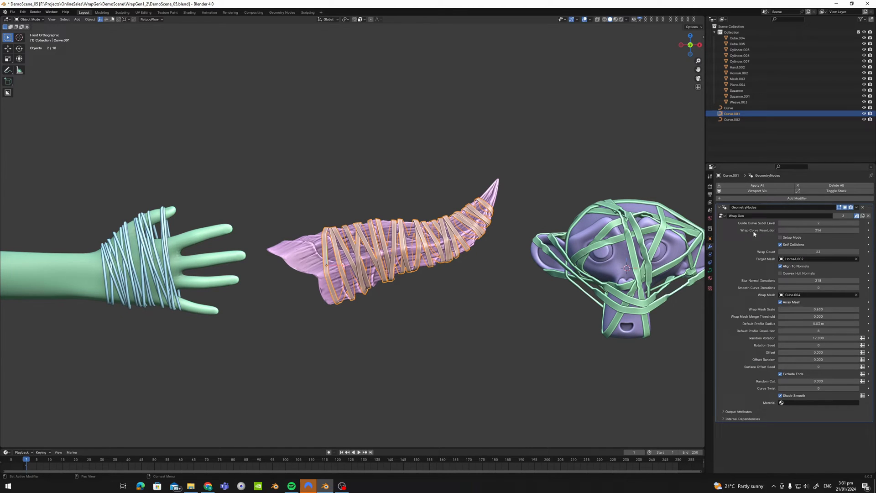
Display the wireframe on the wrapped hand and increase the palm cords' Wrap Curve Resolution
middle_click_drag(228, 211, 416, 189, "shift")
scroll(330, 215, "up", 3)
key("alt+w")
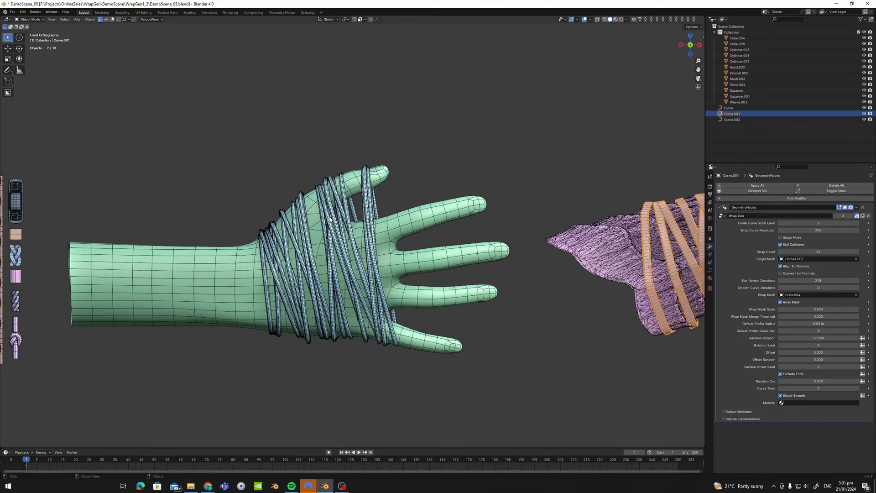
middle_click_drag(330, 216, 325, 216)
scroll(394, 232, "up", 2)
middle_click_drag(394, 232, 395, 245)
scroll(400, 241, "up", 4)
left_click(400, 240)
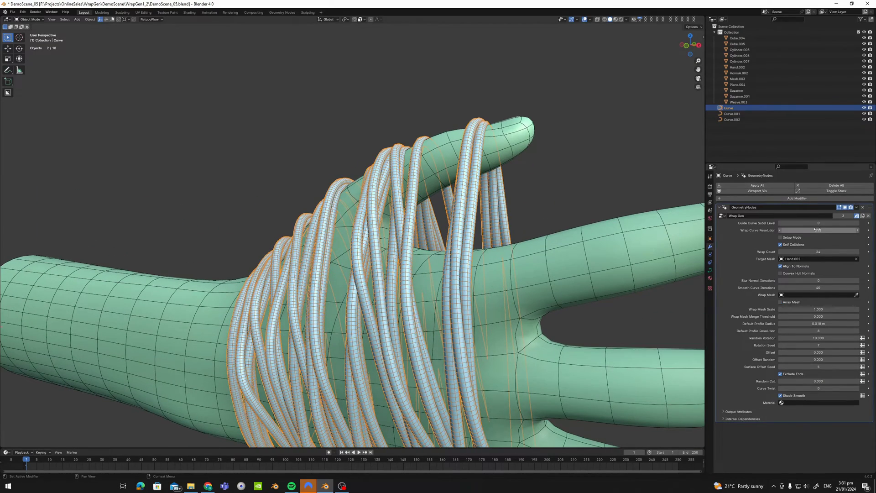
left_click_drag(816, 229, 836, 230)
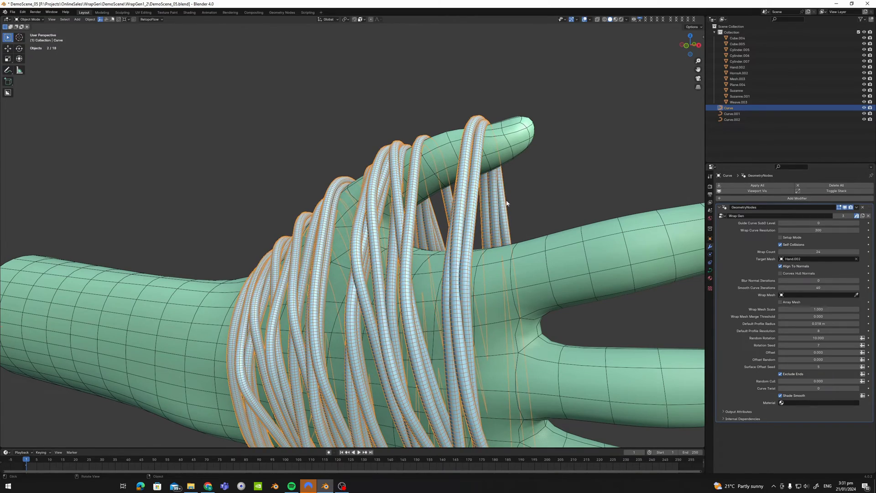
Set the palm cords' Smooth Curve Iterations to 0 in the Wrap Gen modifier
middle_click_drag(506, 204, 417, 203)
scroll(426, 202, "down", 5)
scroll(434, 201, "up", 2)
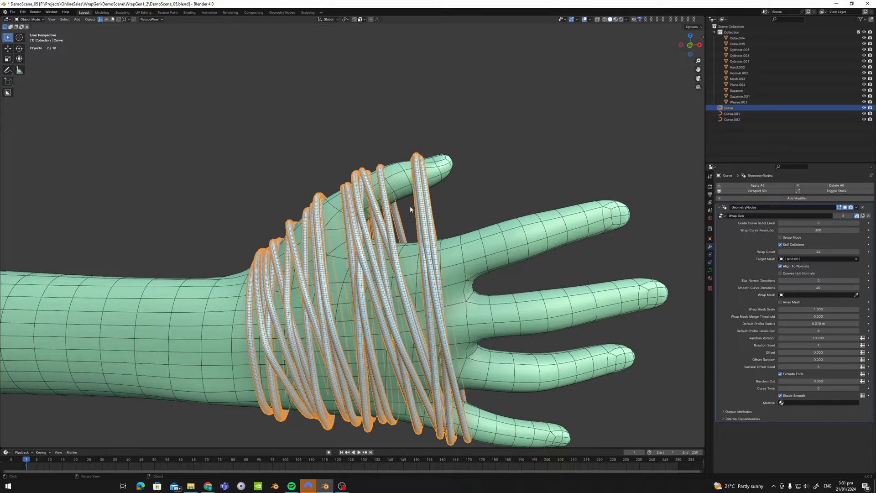
scroll(410, 206, "down", 2)
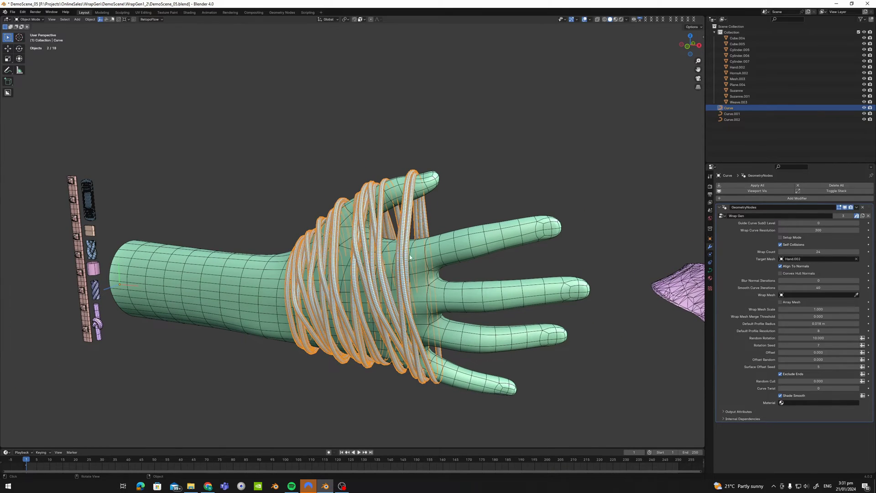
scroll(410, 258, "up", 1)
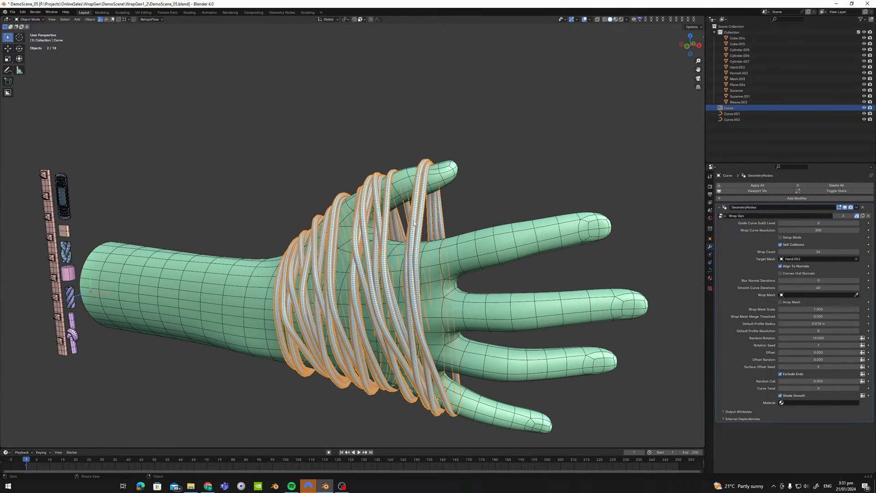
left_click(818, 287)
type("0")
key("Return")
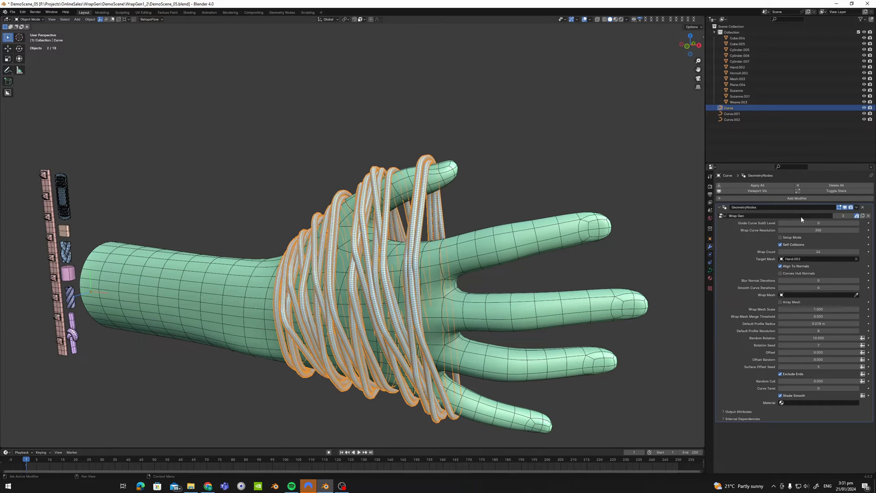
Set the palm cords' Wrap Curve Resolution to 32 to show coarsely segmented wraps
left_click(818, 230)
type("100")
key("Return")
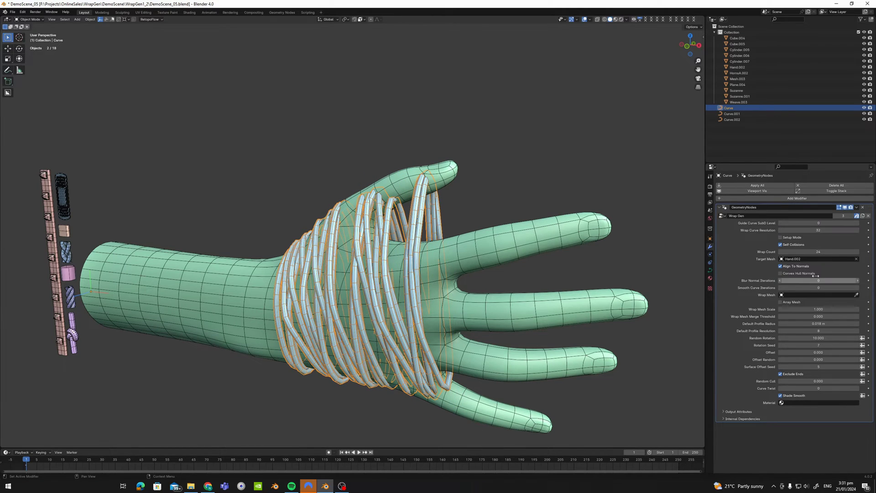
scroll(575, 164, "up", 1)
scroll(575, 165, "down", 1)
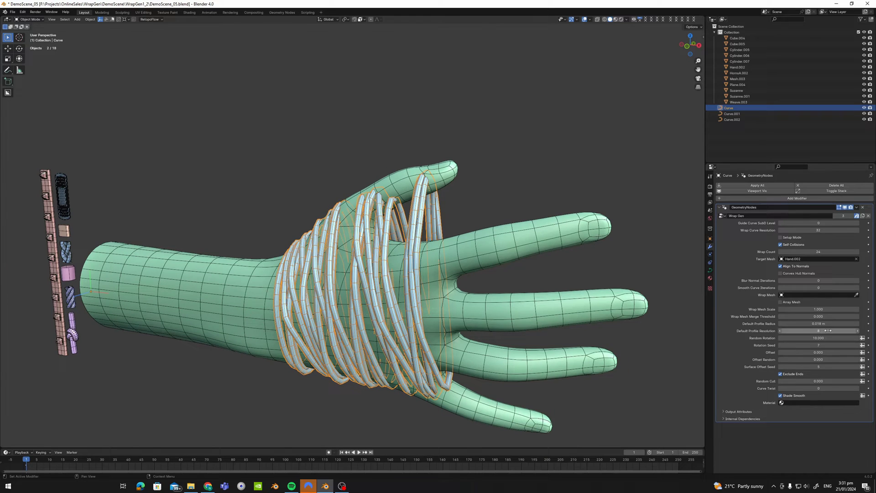
Set the palm cords' Wrap Curve Resolution to 64
left_click(824, 231)
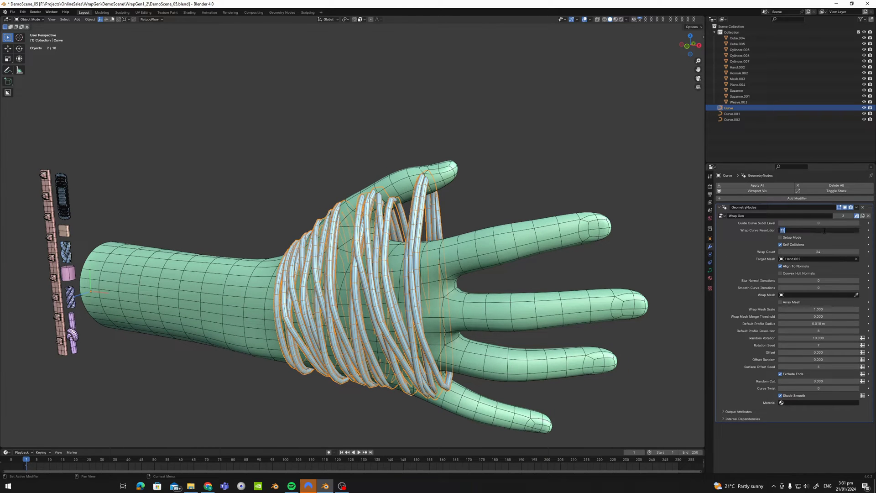
type("64")
key("Return")
Lower the palm cords' Wrap Curve Resolution to 11, and raise it to 194
middle_click_drag(384, 183, 495, 210)
scroll(416, 183, "up", 2)
left_click_drag(819, 231, 789, 230)
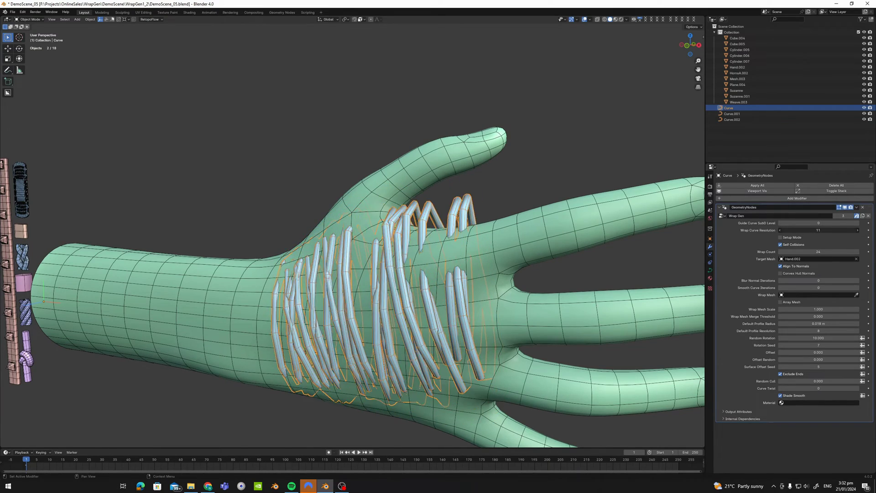
left_click_drag(818, 230, 866, 230)
scroll(472, 166, "down", 3)
middle_click(428, 173, "alt")
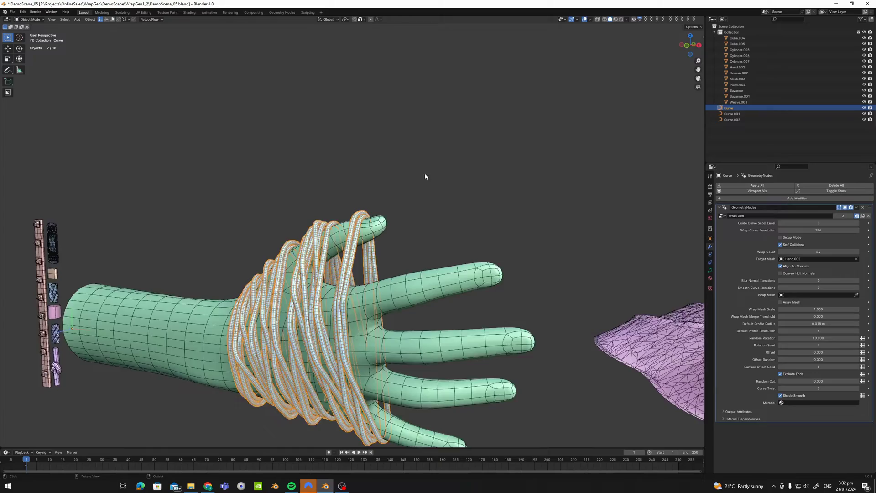
Examine up close how the palm cords bend around the thumb and follow the hand's surface
middle_click_drag(425, 174, 354, 200)
scroll(381, 166, "up", 2)
scroll(381, 168, "down", 4)
scroll(224, 157, "up", 4)
scroll(392, 171, "up", 4)
scroll(390, 171, "down", 4)
scroll(391, 171, "up", 4)
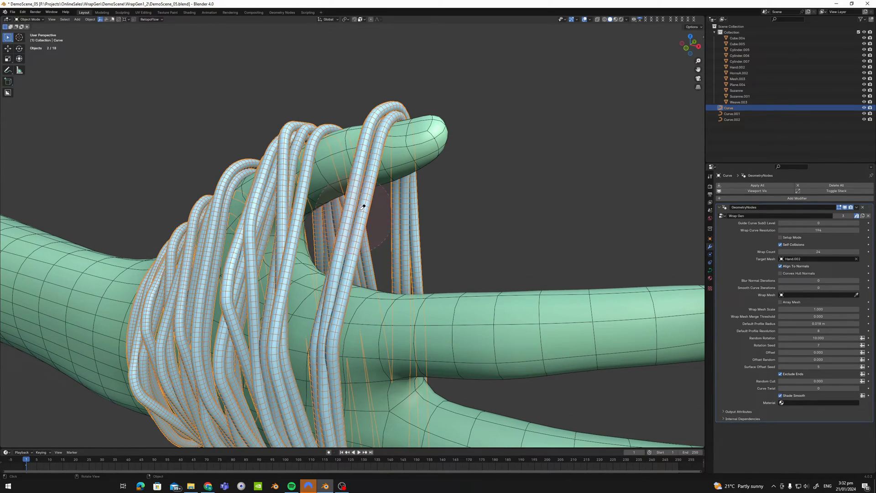
scroll(348, 197, "down", 7)
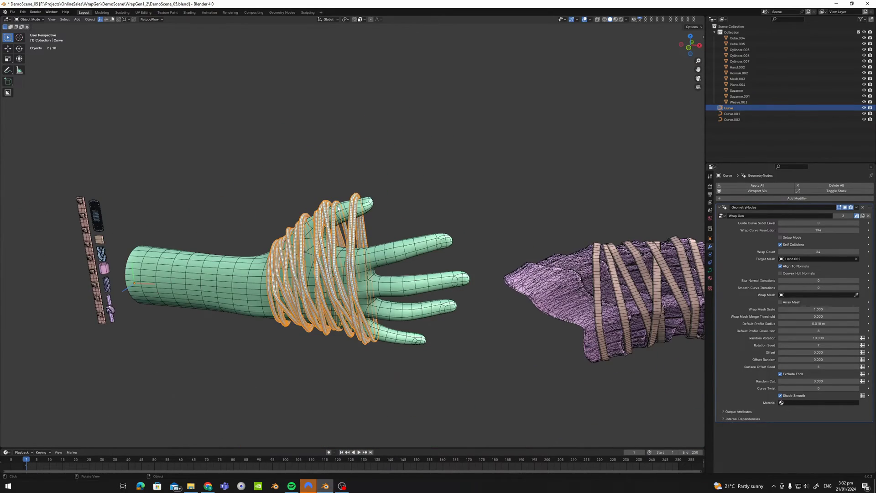
scroll(414, 217, "up", 4)
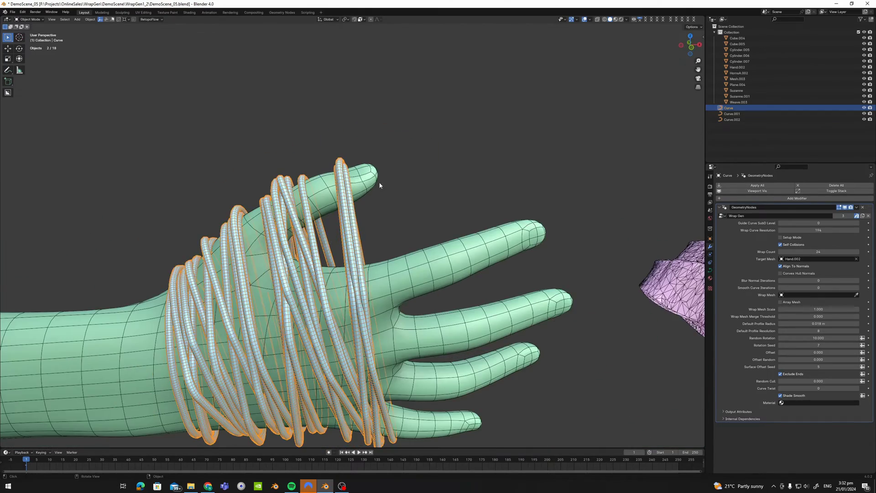
middle_click_drag(380, 185, 361, 188)
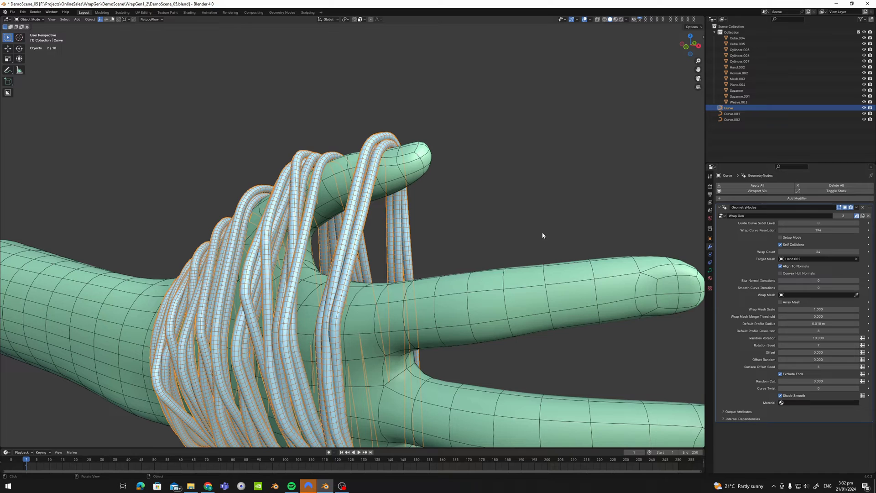
scroll(369, 175, "up", 3)
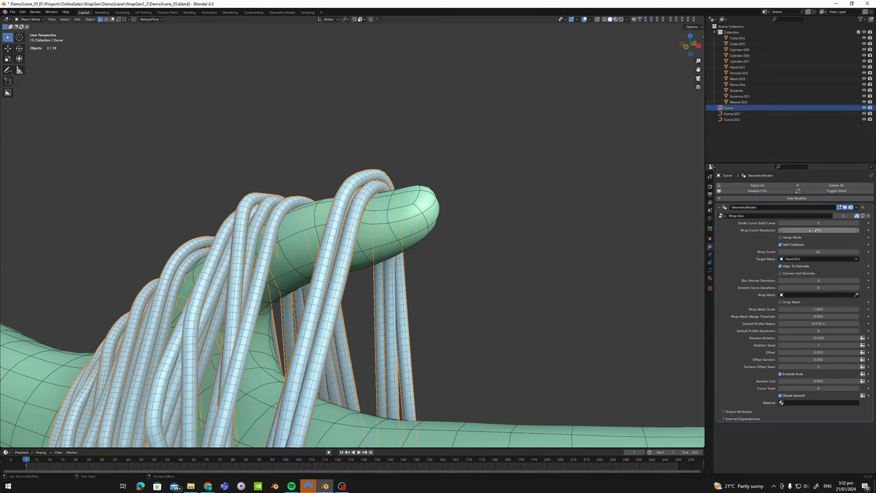
scroll(689, 269, "down", 5)
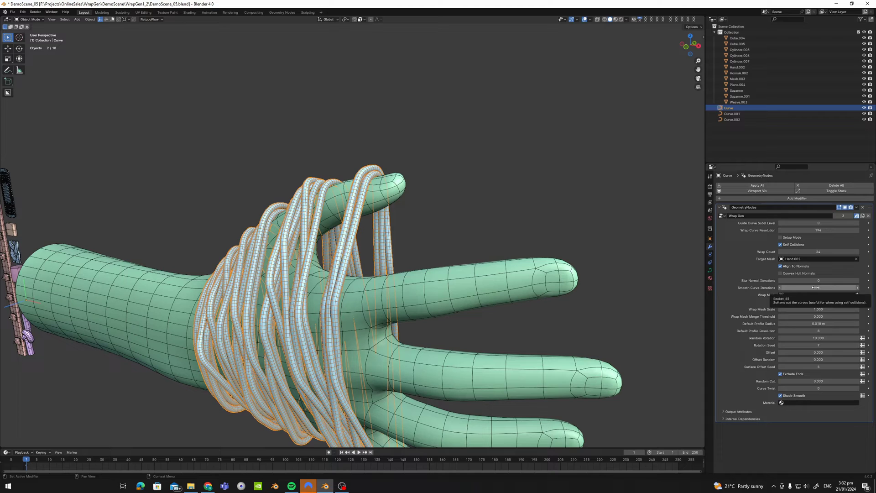
Raise the palm cords' Smooth Curve Iterations and set their Wrap Curve Resolution to 256
left_click_drag(811, 287, 842, 287)
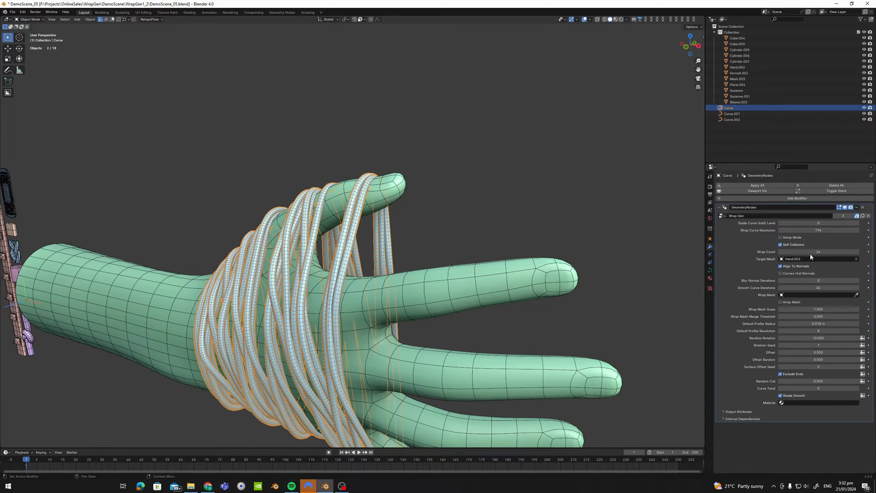
left_click(817, 230)
type("256")
key("Return")
scroll(440, 225, "up", 2)
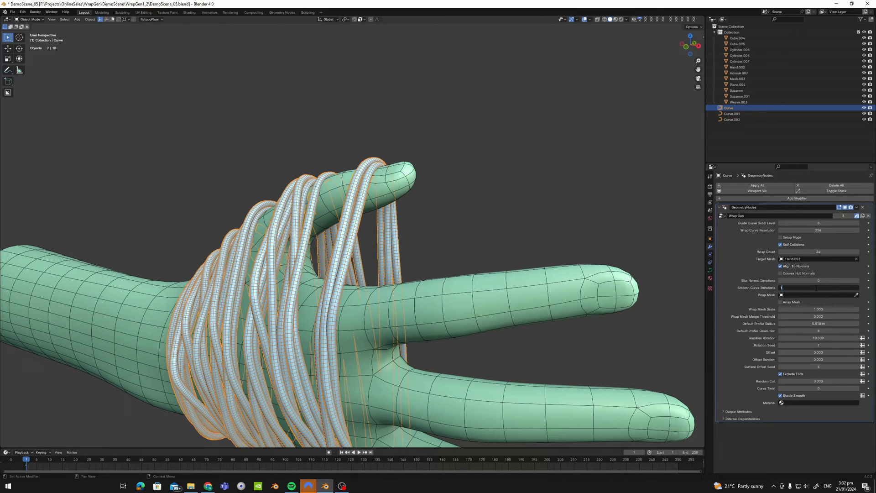
Set the palm cords' Smooth Curve Iterations to 100 and inspect how they sit on the hand
key("Return")
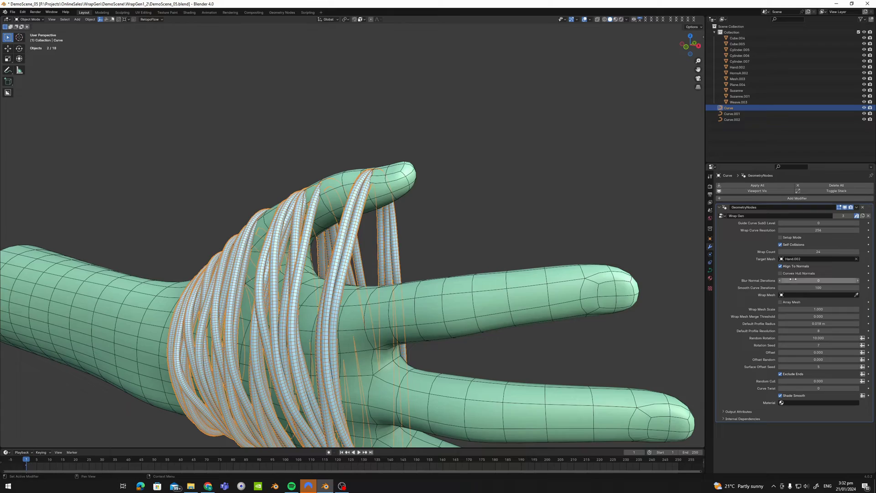
scroll(432, 202, "down", 4)
middle_click_drag(432, 201, 453, 202)
scroll(453, 203, "up", 3)
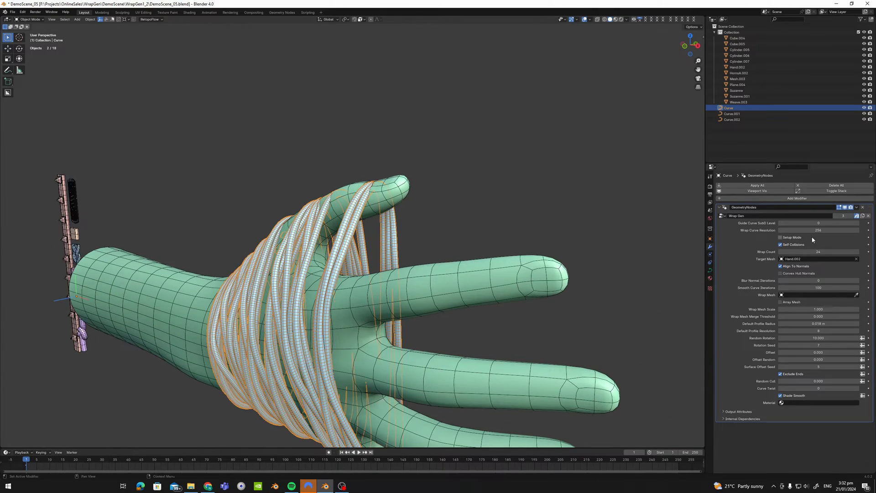
Isolate the palm cords, set their Wrap Curve Resolution to 64 and reduce Smooth Curve Iterations to 92
middle_click_drag(477, 242, 397, 208)
key("ctrl+f")
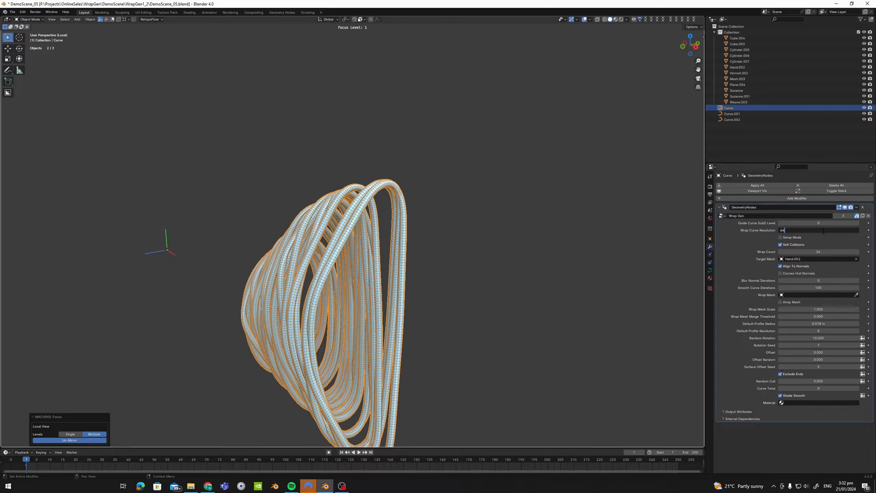
key("Return")
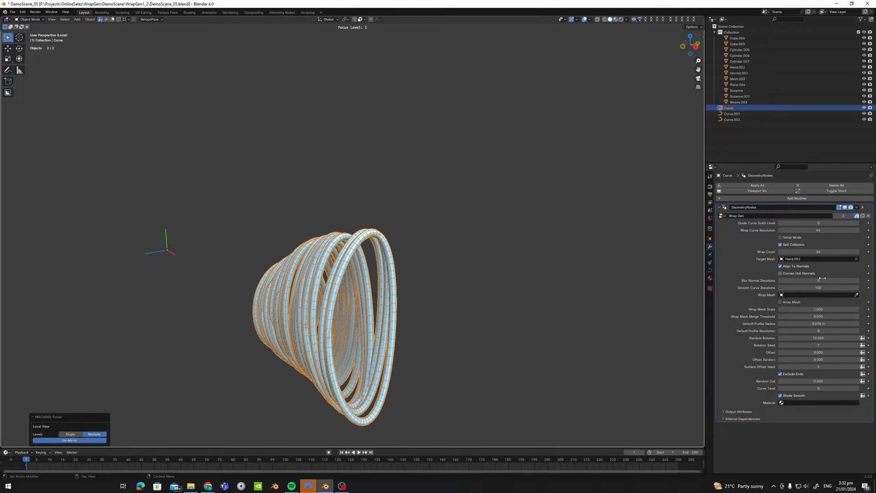
left_click_drag(818, 287, 799, 288)
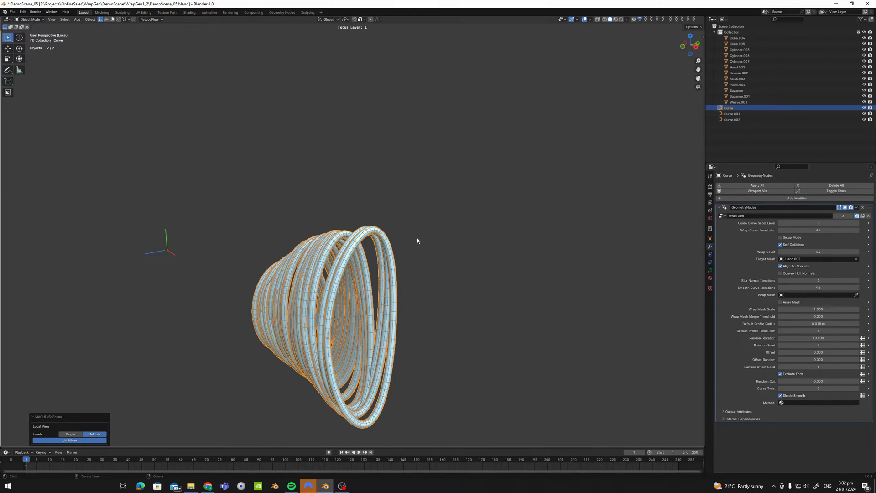
scroll(309, 283, "up", 1)
scroll(362, 261, "down", 2)
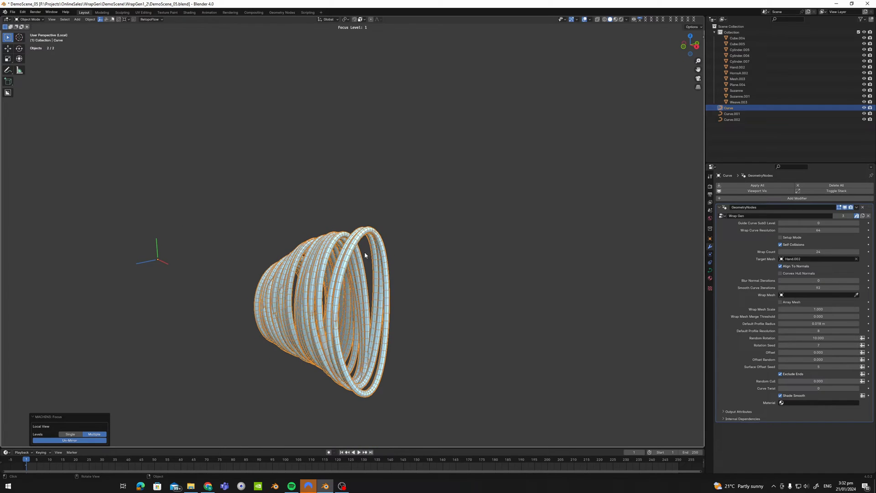
Set the isolated cords' Wrap Curve Resolution to 256 and bring the rest of the scene back into view
left_click(827, 231)
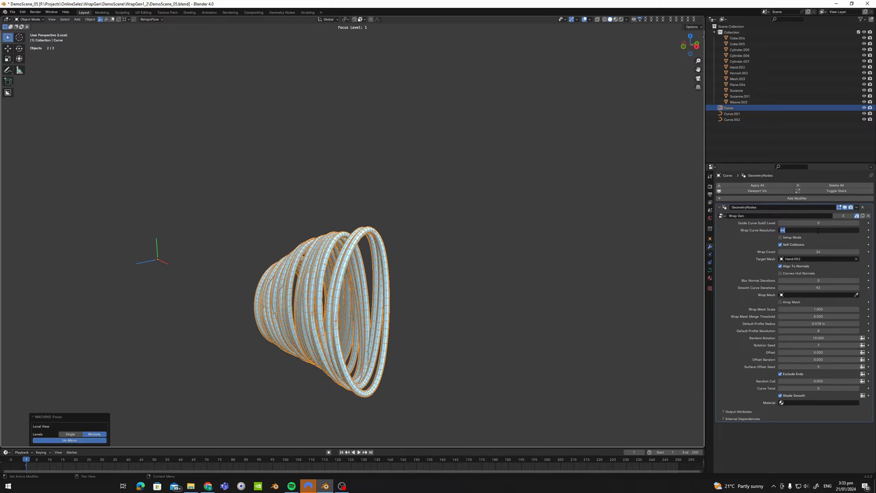
type("256")
key("Return")
key("f")
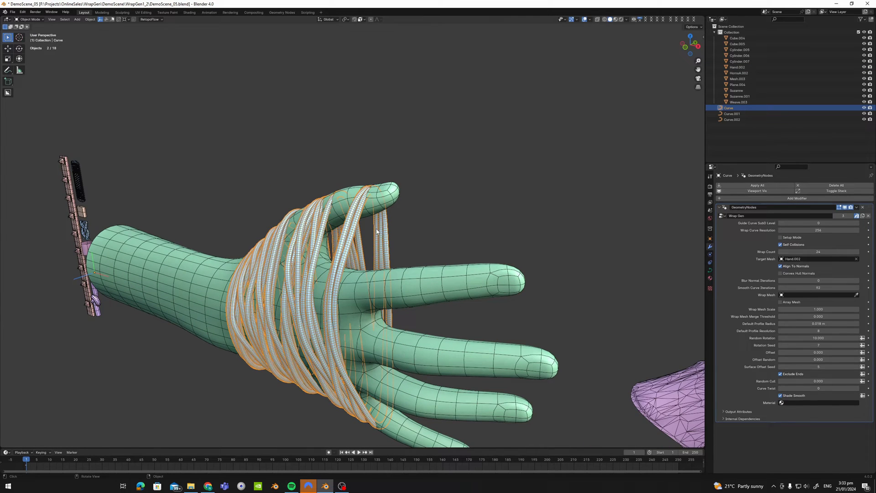
Reduce the palm cords' Smooth Curve Iterations to 25 so they wrap over the thumb
middle_click(366, 205, "alt")
scroll(366, 214, "up", 4)
middle_click_drag(366, 213, 365, 177)
left_click_drag(819, 288, 788, 287)
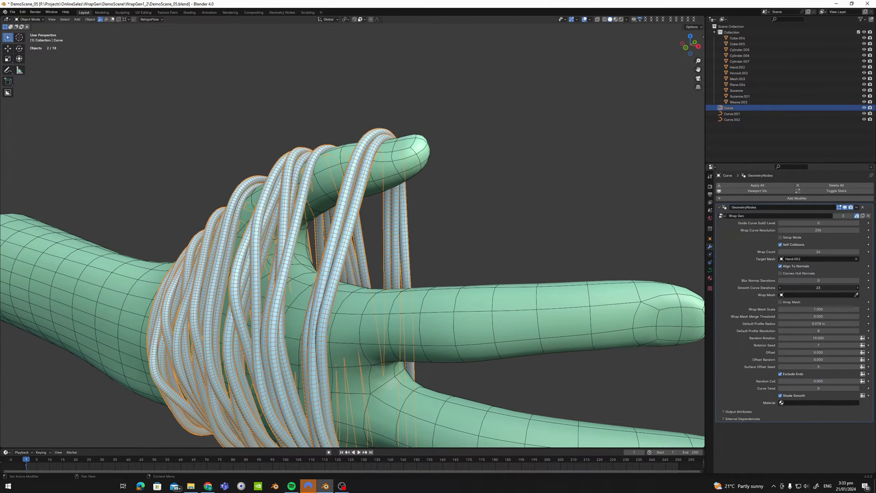
scroll(453, 212, "down", 8)
middle_click_drag(447, 214, 441, 215)
scroll(441, 215, "up", 4)
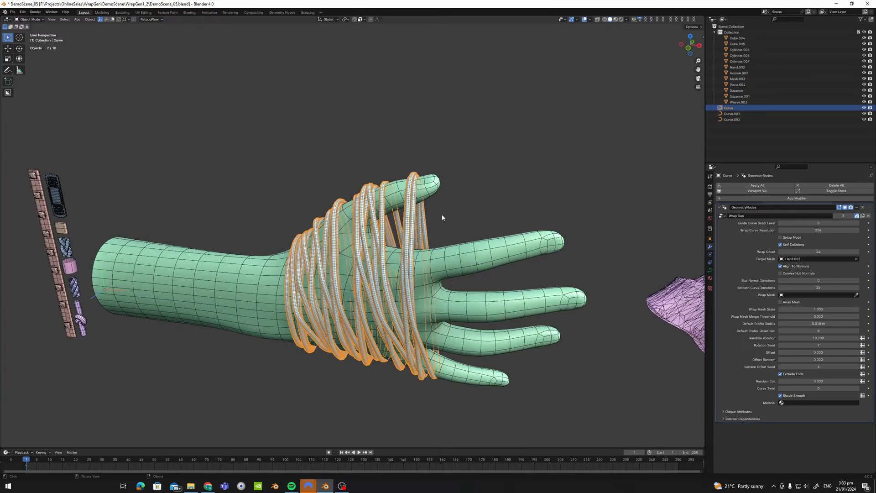
Turn on Setup Mode and shrink the radius of both guide curve points by a factor of about 0.86
left_click(781, 238)
middle_click_drag(655, 220, 486, 205)
key("Tab")
key("alt+s")
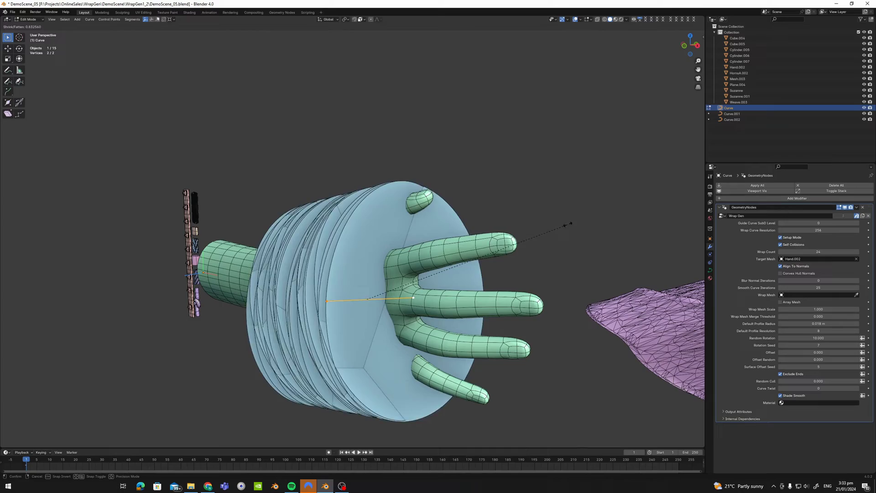
left_click(574, 222)
middle_click_drag(574, 223, 513, 219)
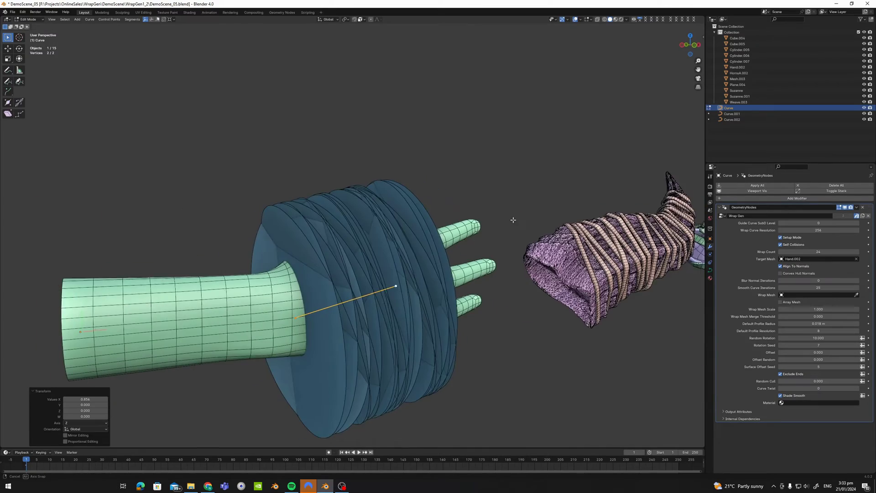
Shrink the radius of the guide curve's wrist-end point by about 0.7 and turn off Setup Mode outside curve editing
left_click(295, 318)
key("alt+s")
left_click(464, 264)
middle_click_drag(464, 265, 468, 253)
middle_click_drag(477, 250, 434, 278)
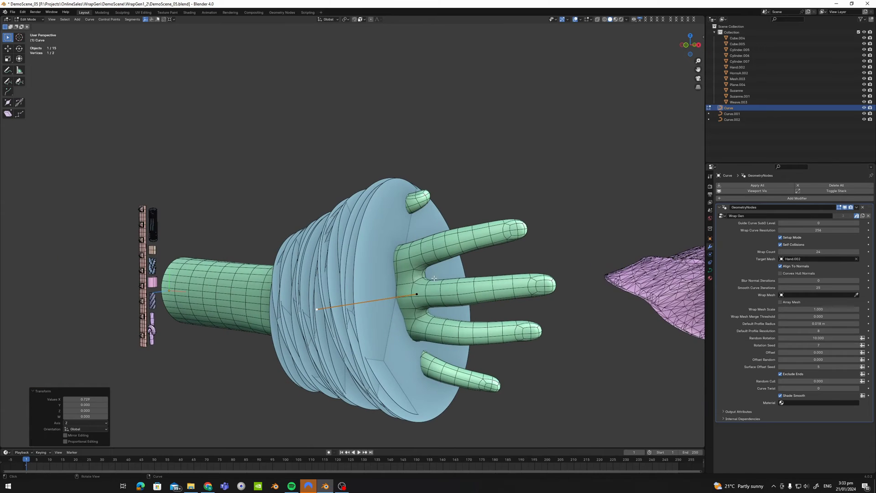
key("Tab")
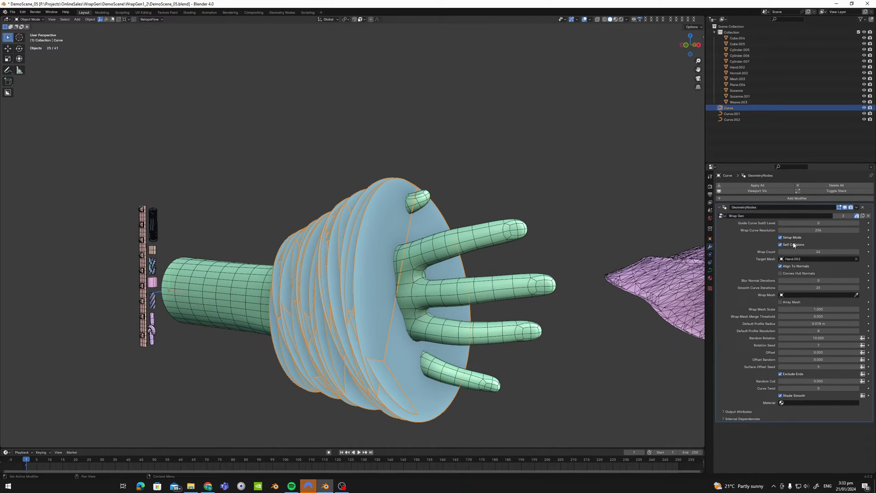
left_click(781, 237)
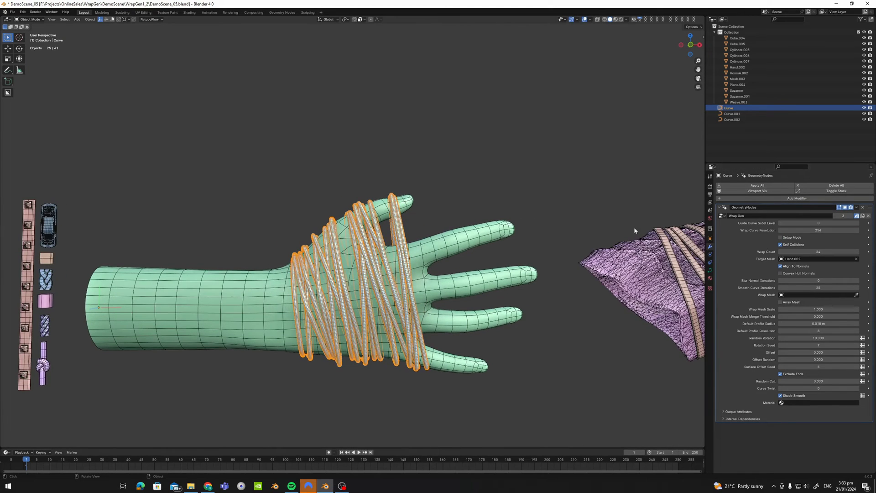
Toggle Self Collisions off and on repeatedly to compare the palm cords, leaving it enabled
middle_click_drag(634, 227, 552, 212)
scroll(552, 212, "up", 6)
left_click(780, 245)
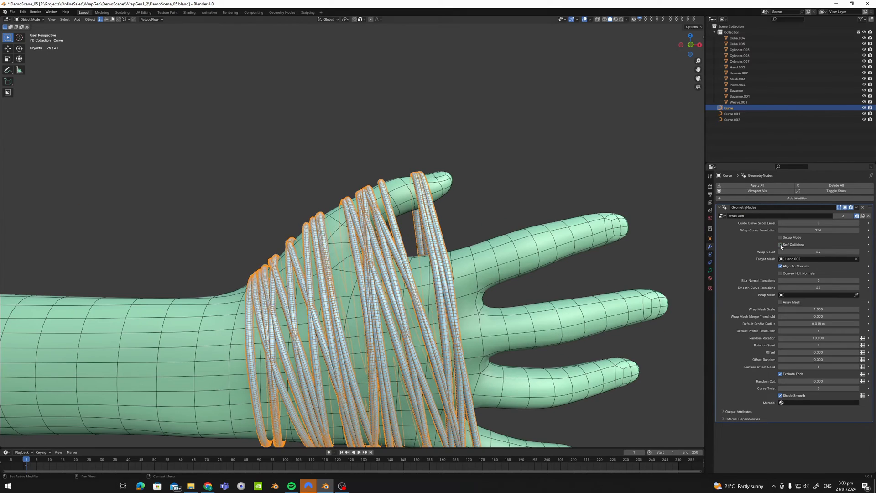
left_click(781, 245)
left_click(781, 244)
left_click(781, 245)
left_click(781, 244)
left_click(781, 245)
scroll(436, 244, "down", 5)
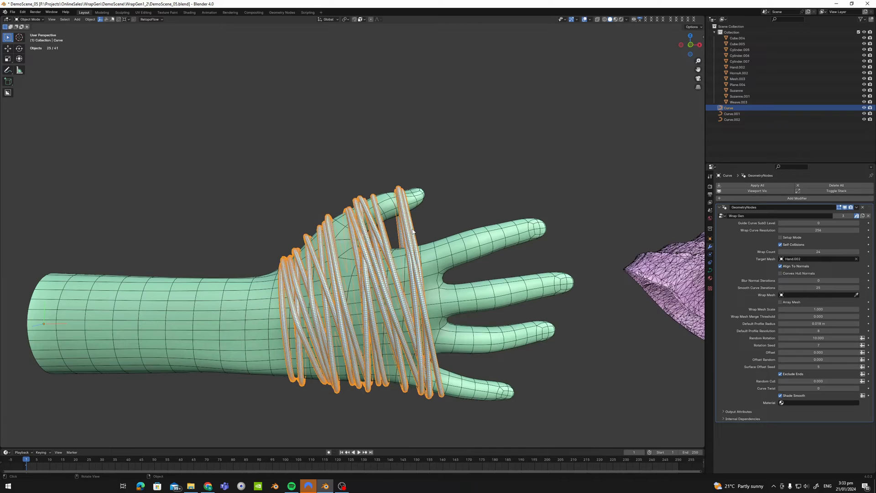
middle_click_drag(437, 244, 381, 245, "shift")
scroll(381, 245, "up", 3)
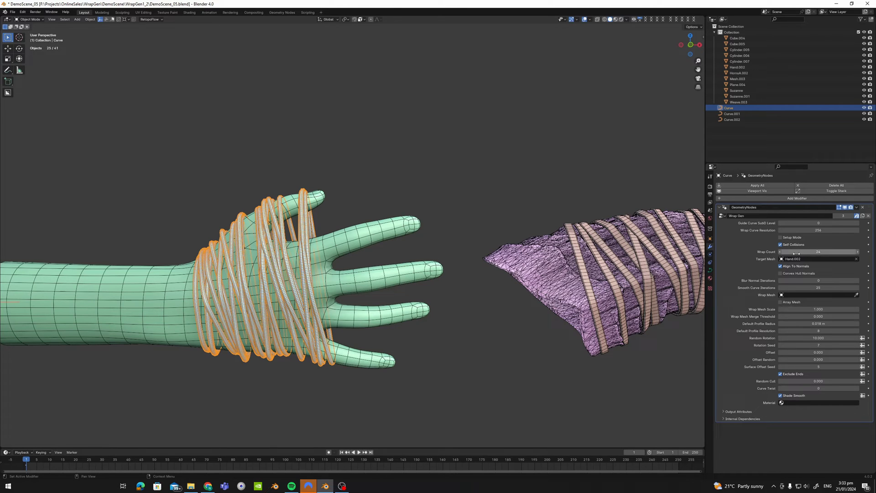
Hide the wireframe overlay and set the Blur Normal Iterations of the horn's straps to 0
scroll(548, 238, "down", 2)
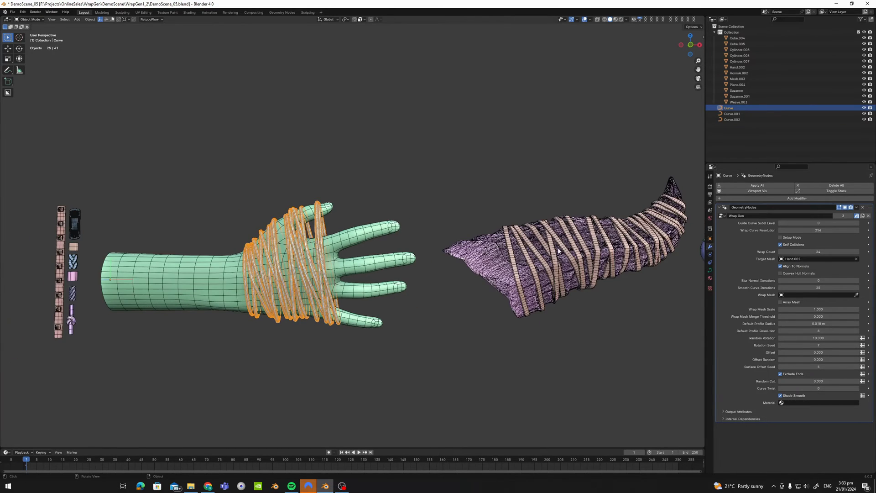
scroll(348, 216, "up", 4)
middle_click_drag(547, 237, 411, 220, "shift")
key("alt+shift+z")
scroll(348, 216, "up", 2)
left_click(382, 209)
scroll(410, 221, "up", 2)
left_click(830, 281)
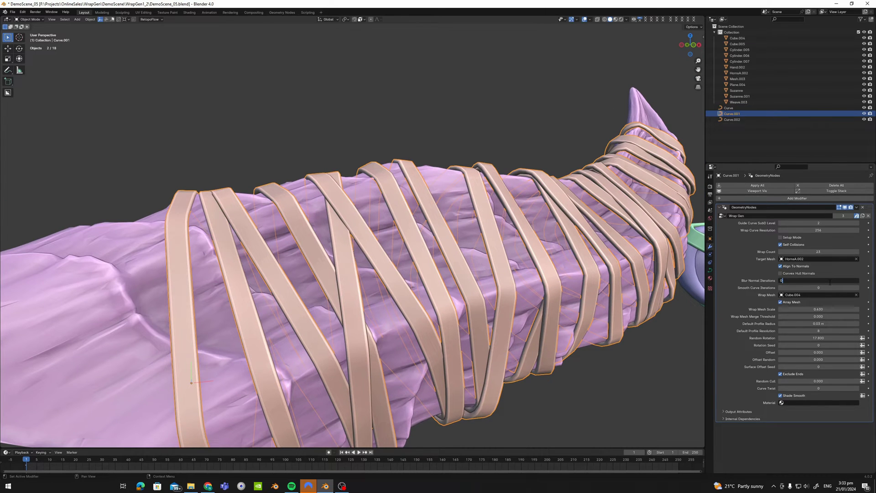
key("Return")
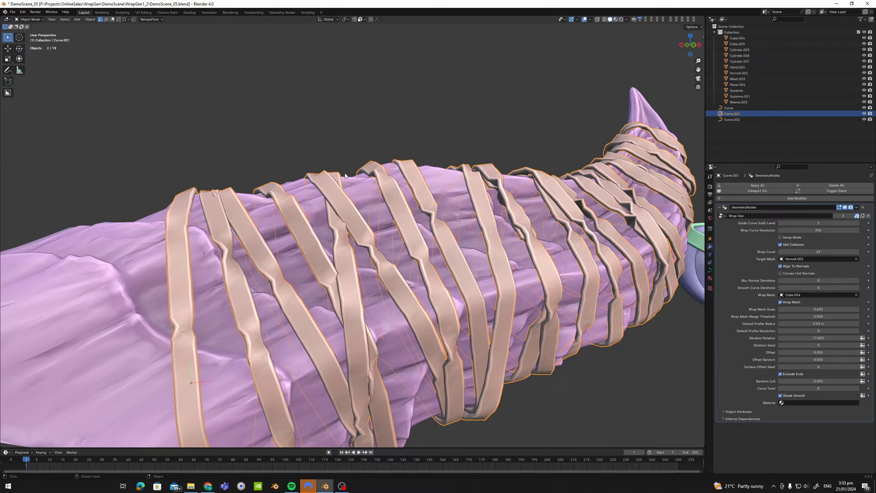
Examine how the straps bend and twist over the bumps of the horn's surface, from several angles and close up
scroll(420, 226, "down", 3)
scroll(420, 226, "up", 4)
middle_click_drag(419, 226, 439, 226)
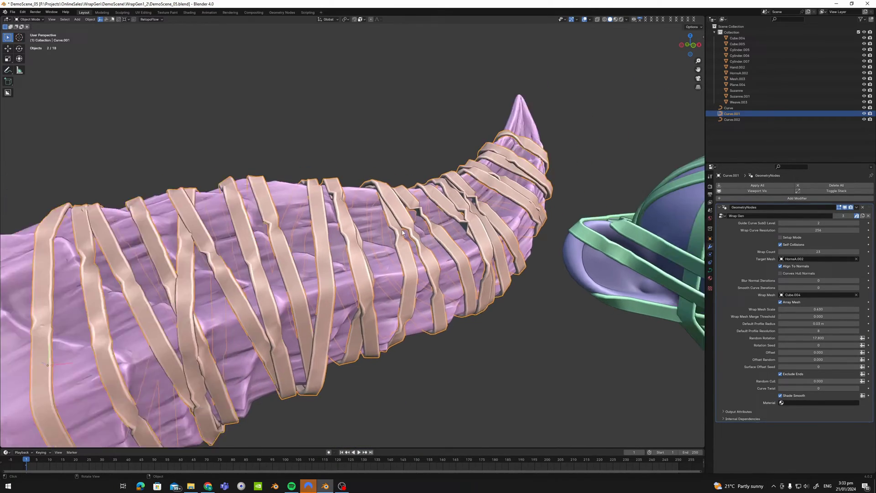
scroll(433, 230, "down", 2)
middle_click_drag(278, 240, 424, 222, "shift")
key("shift+z")
left_click(313, 239)
key("shift+z")
key("ctrl+f")
middle_click_drag(313, 239, 492, 241)
key("ctrl+f")
left_click(466, 230)
middle_click_drag(426, 232, 361, 223, "shift")
scroll(348, 224, "up", 5)
key("shift+z")
scroll(331, 292, "up", 1)
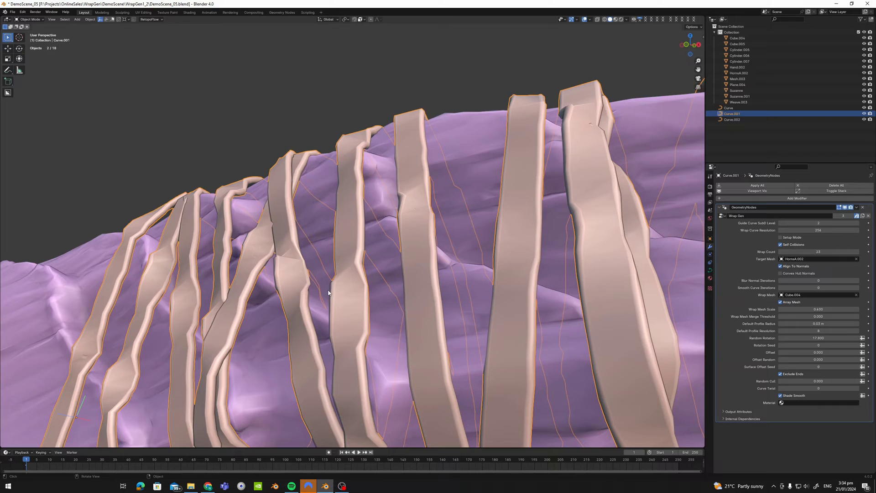
Isolate the horn mesh, sketch and erase annotation marks along its bumpy edge, and return to the full scene with the straps selected
key("ctrl+f")
key("ctrl+f")
middle_click_drag(272, 260, 390, 268)
key("ctrl+f")
key("ctrl+f")
left_click(316, 272)
key("ctrl+f")
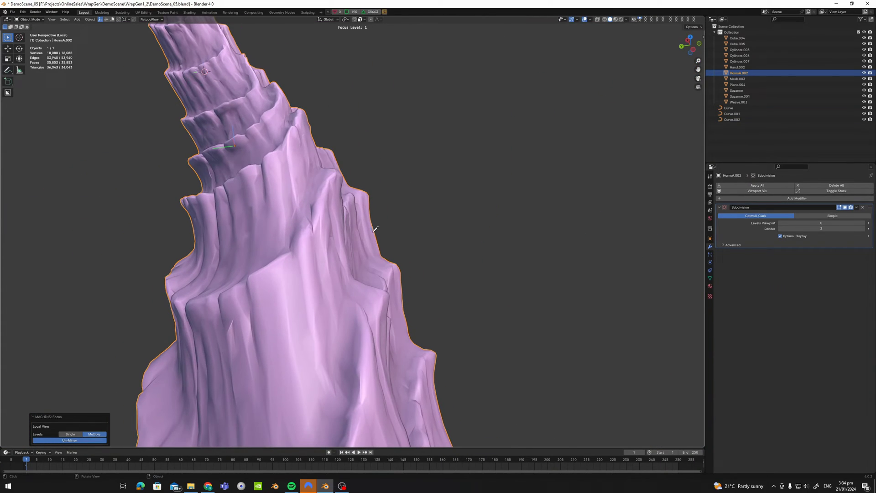
left_click_drag(426, 347, 437, 351)
right_click_drag(437, 351, 401, 236)
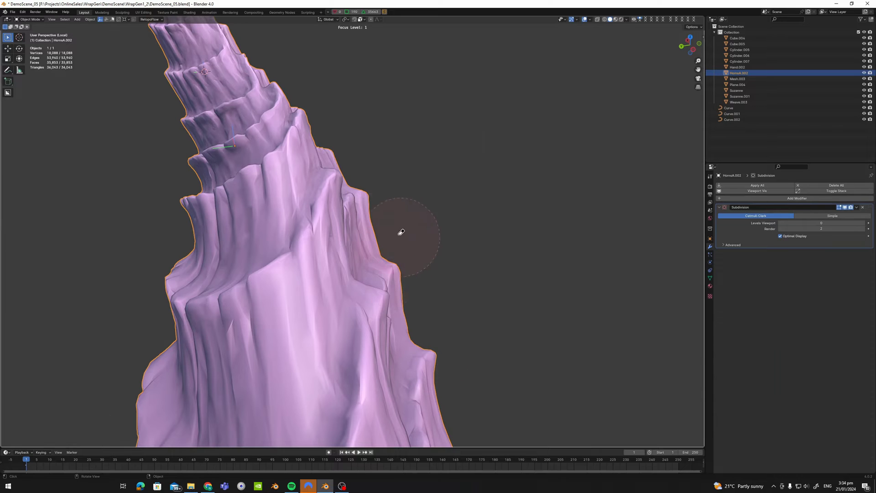
left_click(478, 235)
key("ctrl+f")
left_click(350, 232)
left_click(349, 233)
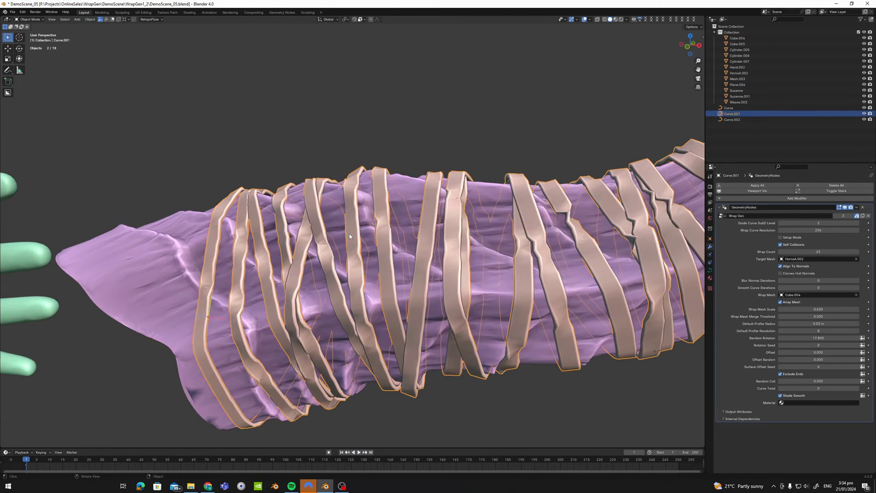
Turn off Align To Normals for the horn's straps and inspect them from the front
middle_click_drag(350, 233, 325, 207, "alt")
left_click(789, 268)
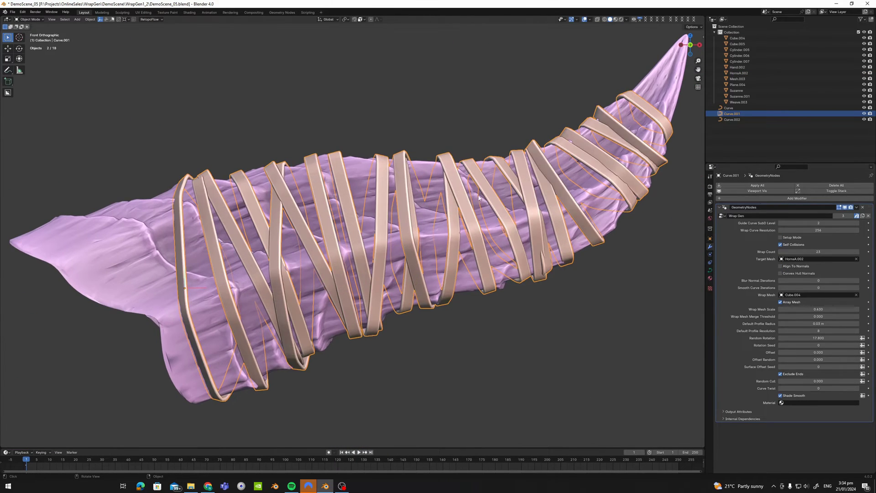
scroll(370, 183, "down", 2)
middle_click(451, 189, "alt")
scroll(450, 189, "up", 3)
mouse_move(388, 193)
middle_mouse_down()
mouse_move(323, 180)
mouse_move(386, 220)
mouse_move(425, 199)
mouse_move(368, 209)
mouse_move(391, 191)
mouse_move(517, 191)
mouse_move(401, 203)
middle_mouse_up()
key("KP_1")
scroll(388, 202, "down", 4)
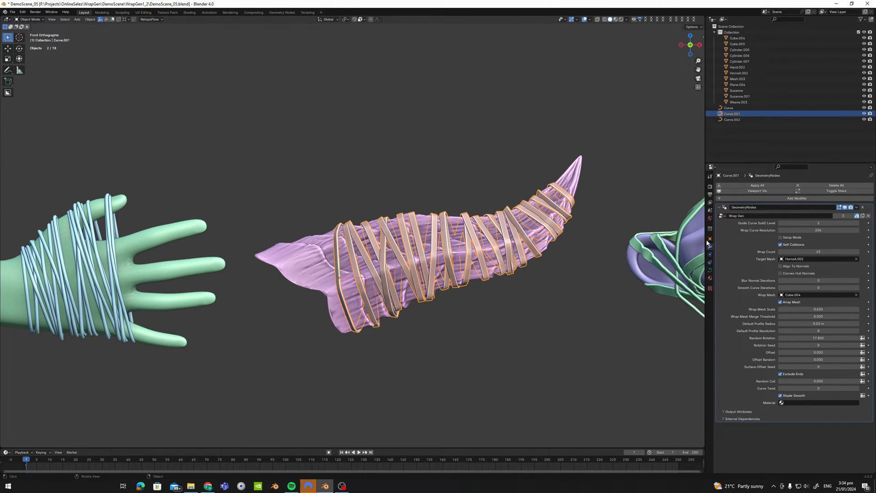
Replace the horn's Wrap Mesh with the twisted rope piece beside the arm
middle_click_drag(37, 234, 409, 211, "shift")
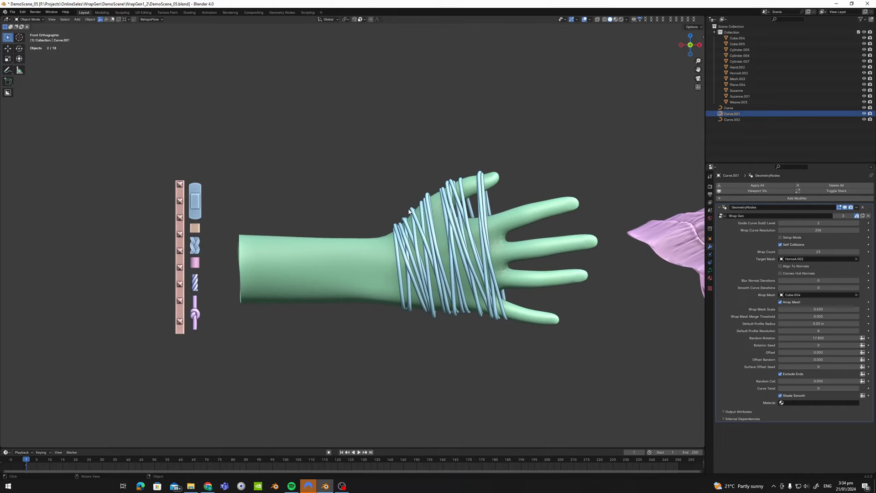
middle_click_drag(477, 220, 383, 212, "shift")
middle_click_drag(384, 212, 384, 225, "ctrl")
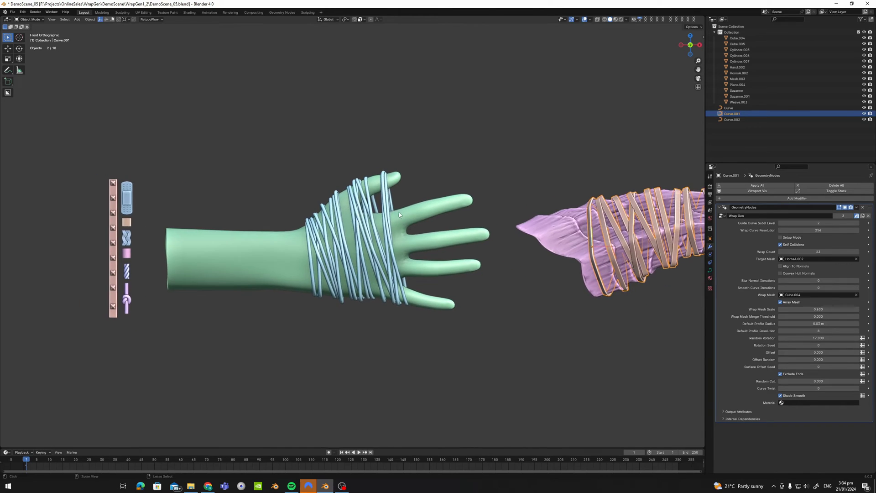
left_click(856, 295)
left_click(857, 295)
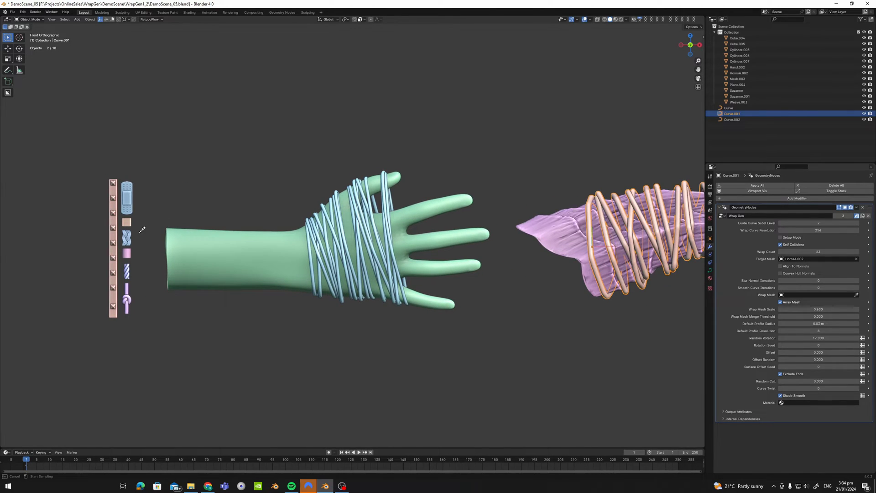
left_click(127, 269)
key("KP_Decimal")
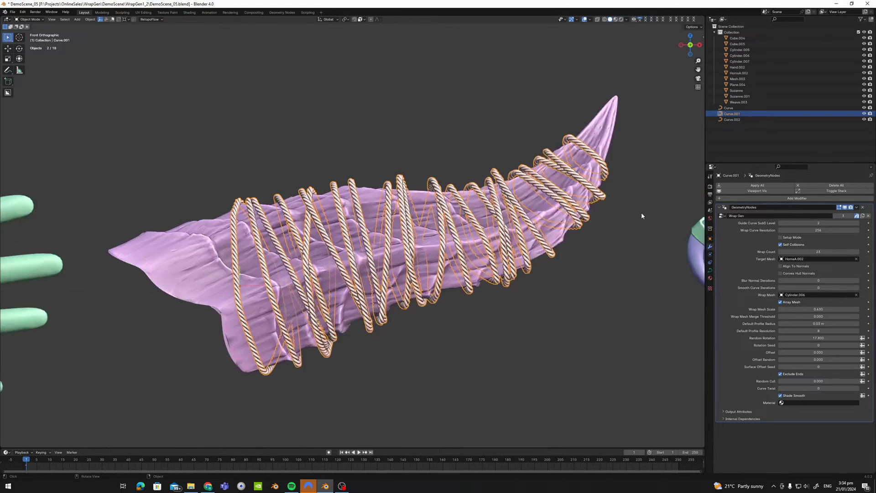
scroll(641, 212, "up", 4)
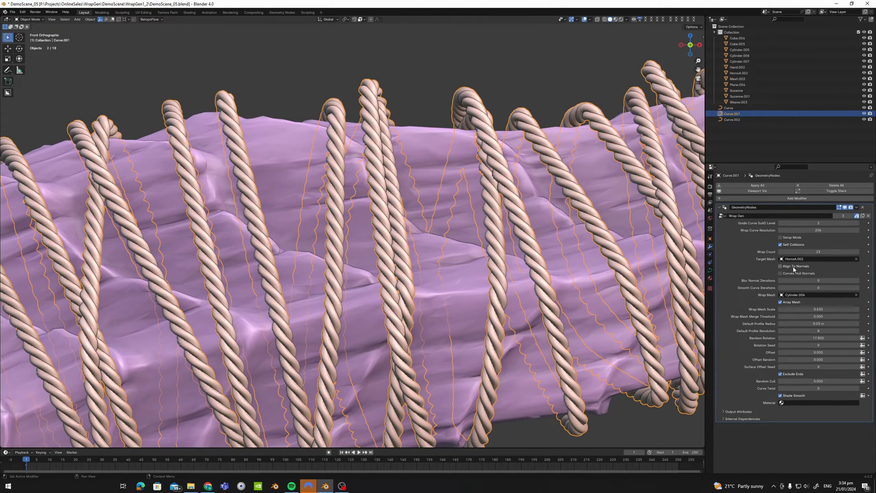
Toggle Align To Normals on and off to compare the rope wraps, and sketch a block pointing down at a surface
middle_click_drag(331, 181, 361, 226)
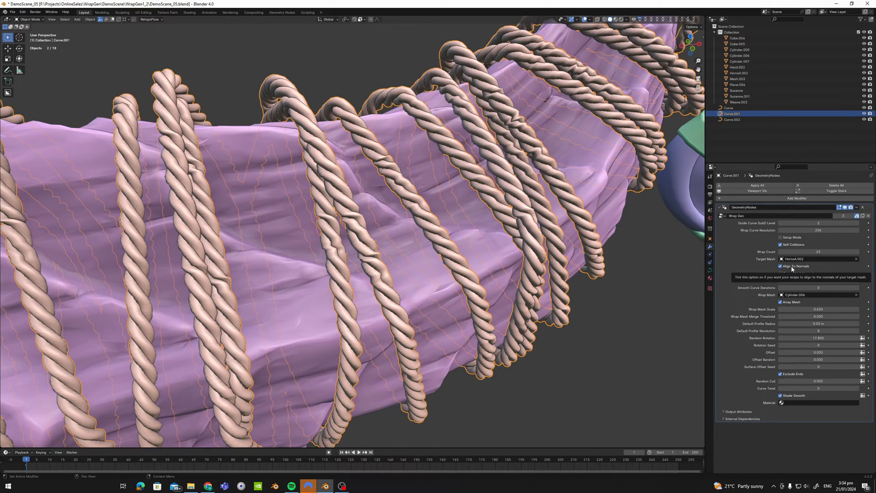
scroll(341, 192, "down", 5)
middle_click_drag(341, 193, 356, 202)
middle_click_drag(373, 236, 450, 328)
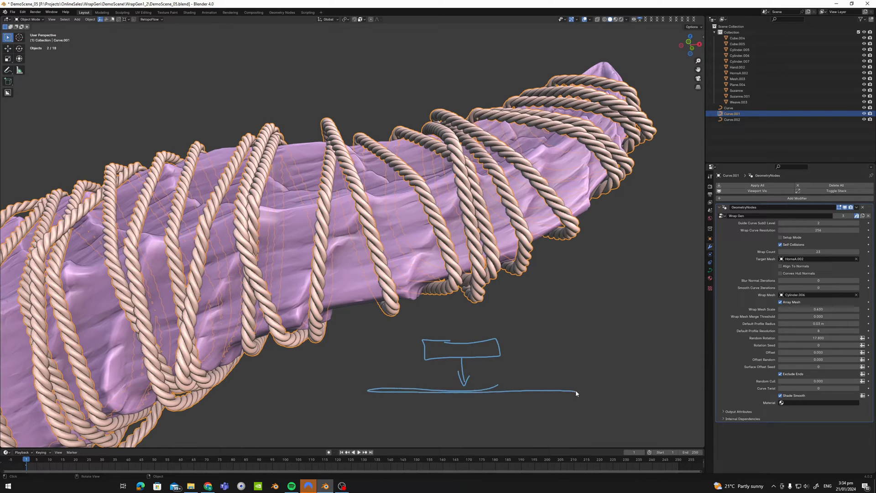
right_click_drag(502, 367, 542, 428)
Replace the horn's rope Wrap Mesh with the flat strap block Cube.004
middle_click_drag(397, 192, 372, 207)
scroll(372, 206, "down", 5)
middle_click_drag(258, 232, 619, 231, "shift")
left_click(857, 295)
left_click(857, 295)
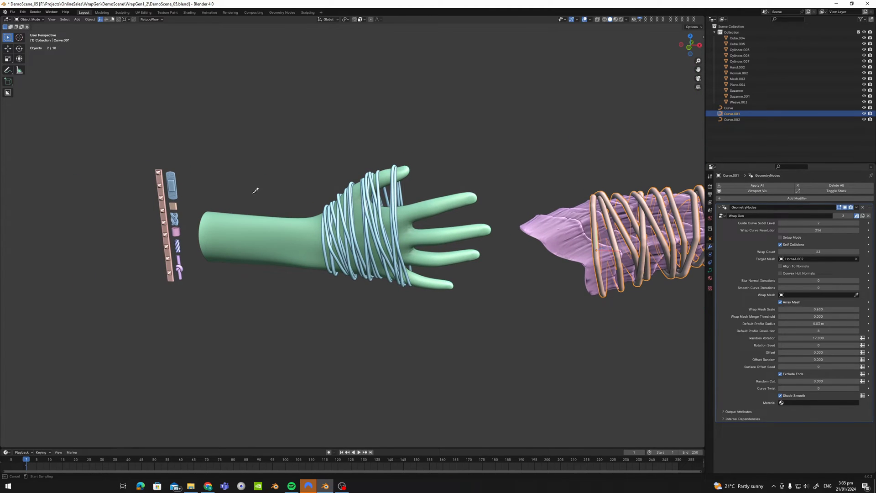
left_click(173, 205)
middle_click(655, 227, "alt")
scroll(547, 231, "up", 5)
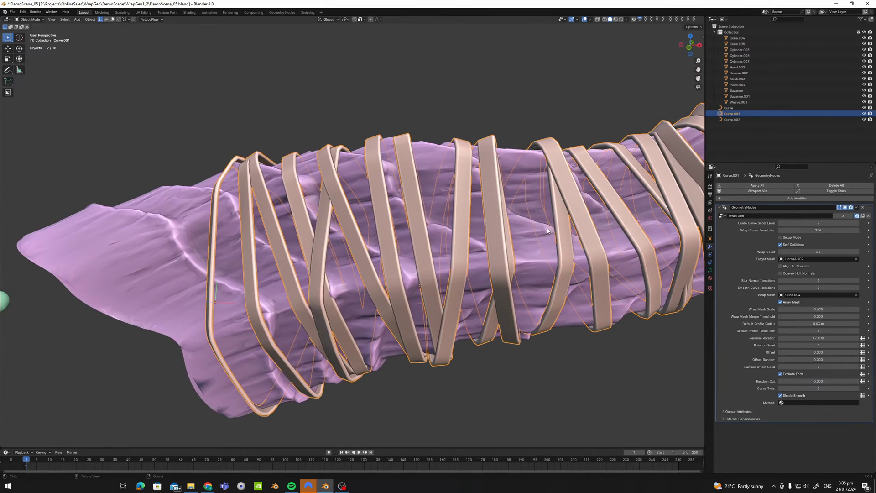
scroll(504, 226, "down", 4)
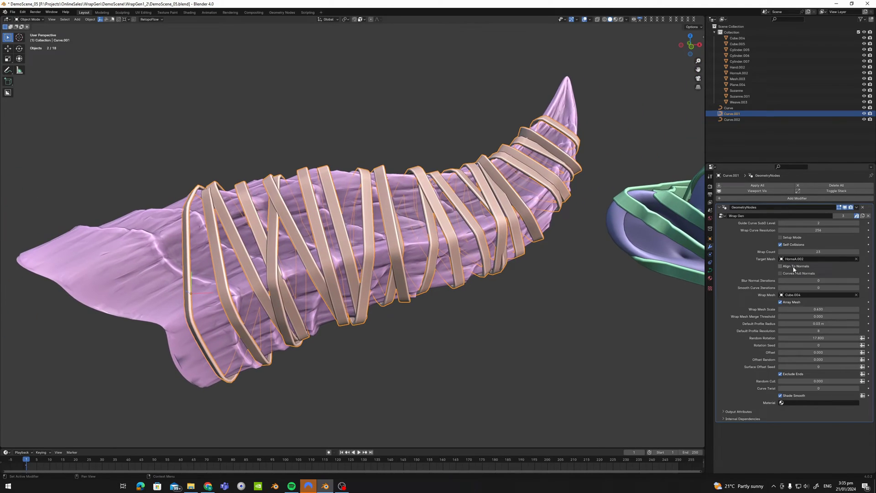
Turn on Align To Normals for the horn's straps and raise Blur Normal Iterations to 218
left_click(794, 267)
middle_click_drag(391, 217, 367, 206)
scroll(381, 214, "down", 1)
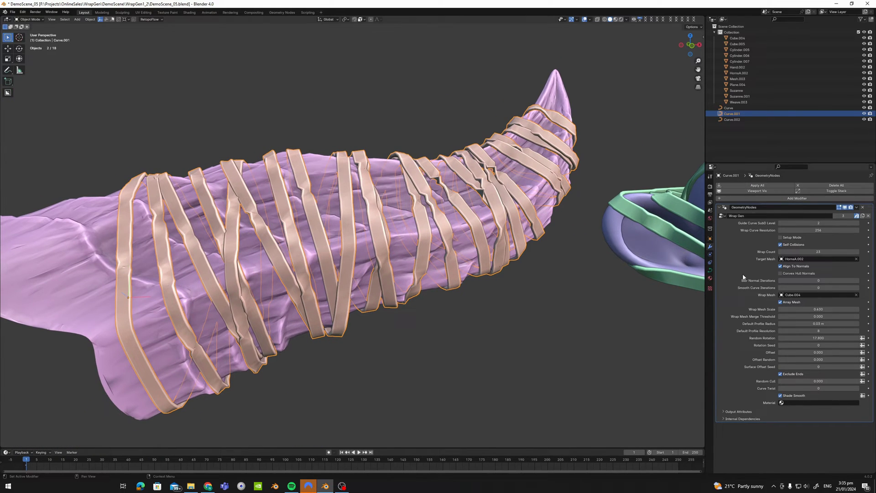
mouse_move(817, 280)
left_mouse_down()
mouse_move(865, 280)
mouse_move(824, 280)
left_mouse_up()
scroll(383, 221, "down", 1)
mouse_move(393, 218)
middle_mouse_down()
mouse_move(343, 242)
mouse_move(453, 248)
mouse_move(484, 241)
mouse_move(529, 256)
mouse_move(478, 258)
mouse_move(378, 229)
middle_mouse_up()
left_click(556, 262)
left_click(375, 223)
middle_click_drag(438, 228, 383, 234)
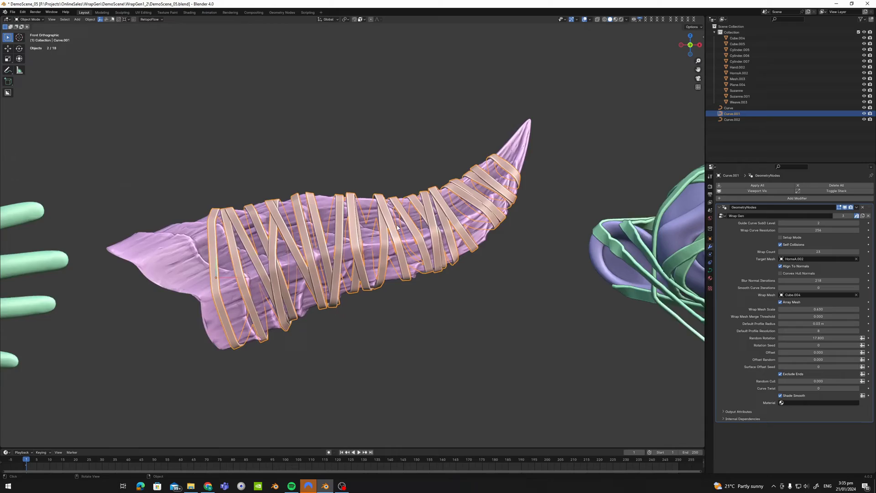
Examine the normal-blurred straps around the horn from several angles and distances
middle_click_drag(397, 228, 468, 229)
left_click(434, 280)
scroll(397, 249, "up", 4)
scroll(398, 250, "down", 1)
scroll(342, 239, "down", 2)
left_click(237, 248)
key("ctrl+f")
key("ctrl+f")
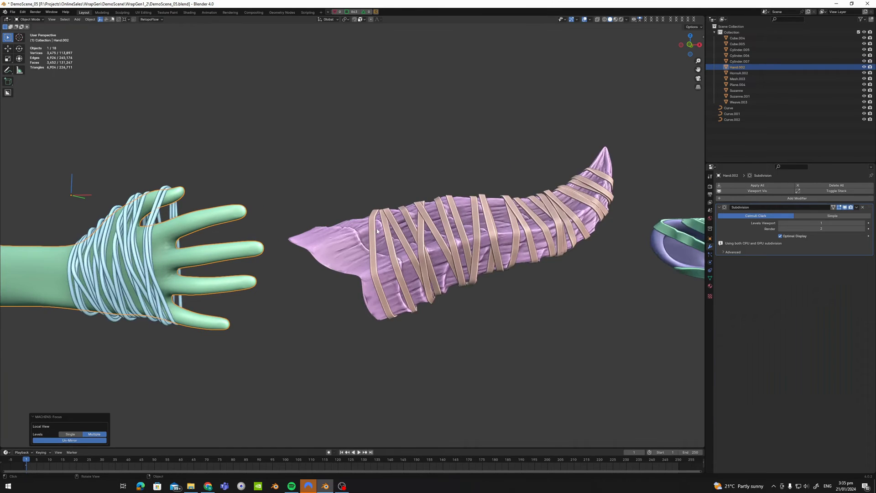
scroll(377, 230, "up", 3)
left_click(331, 234)
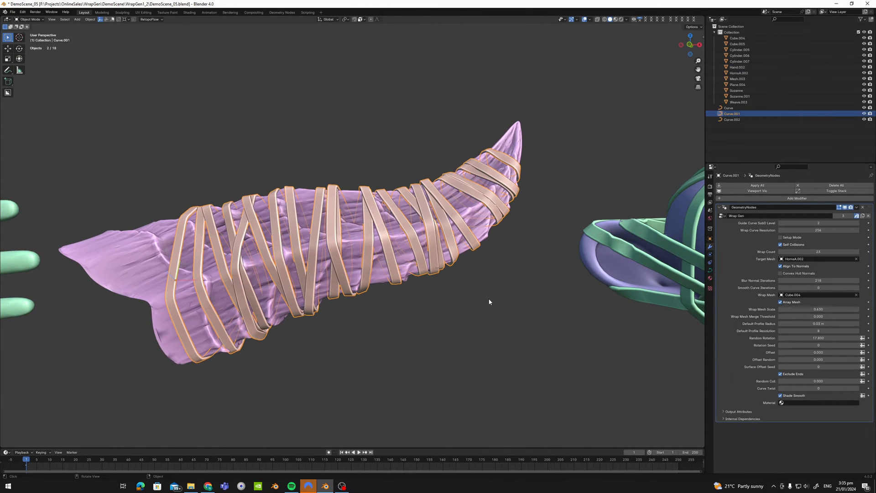
middle_click_drag(489, 301, 479, 309)
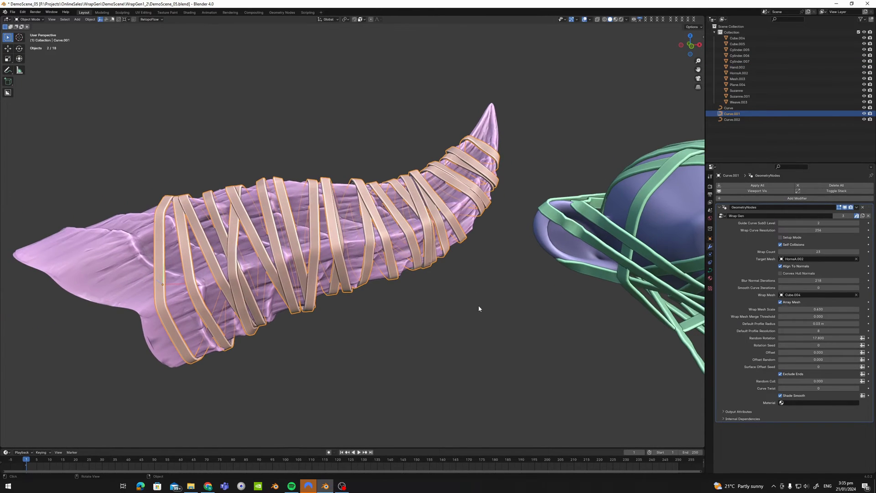
left_click(454, 288)
scroll(688, 250, "down", 3)
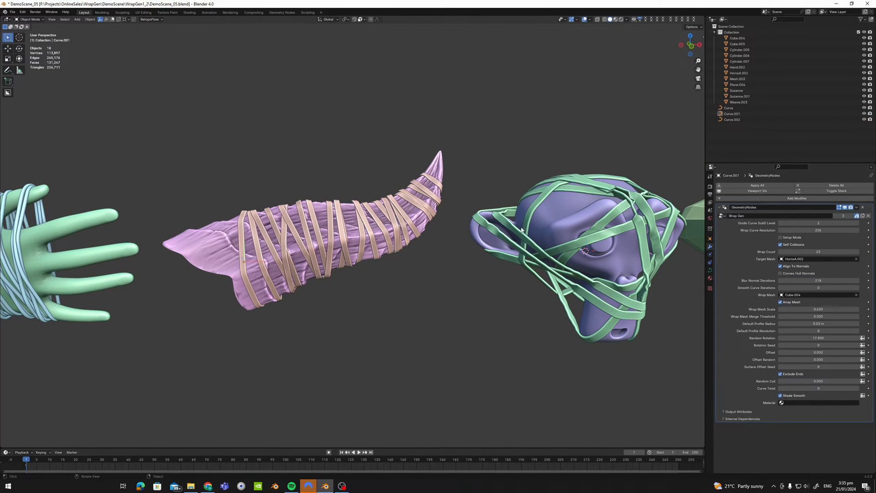
Inspect the monkey head's wraps and isolate the head together with the green convex hull mesh beside it
middle_click_drag(522, 230, 475, 233)
left_click(437, 223)
scroll(379, 220, "up", 6)
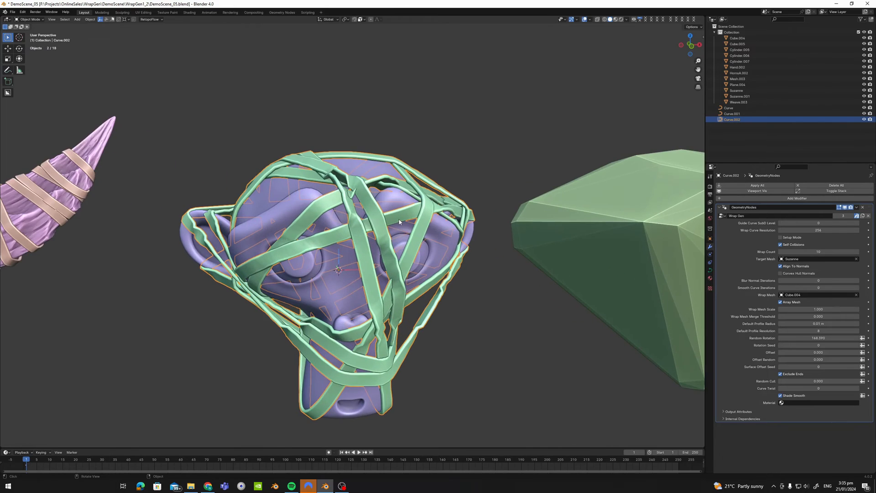
scroll(376, 220, "down", 5)
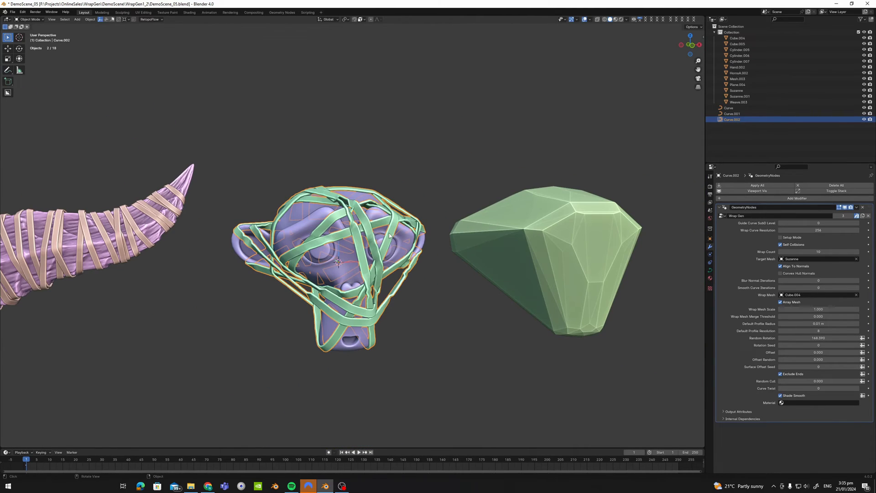
middle_click_drag(401, 243, 406, 245)
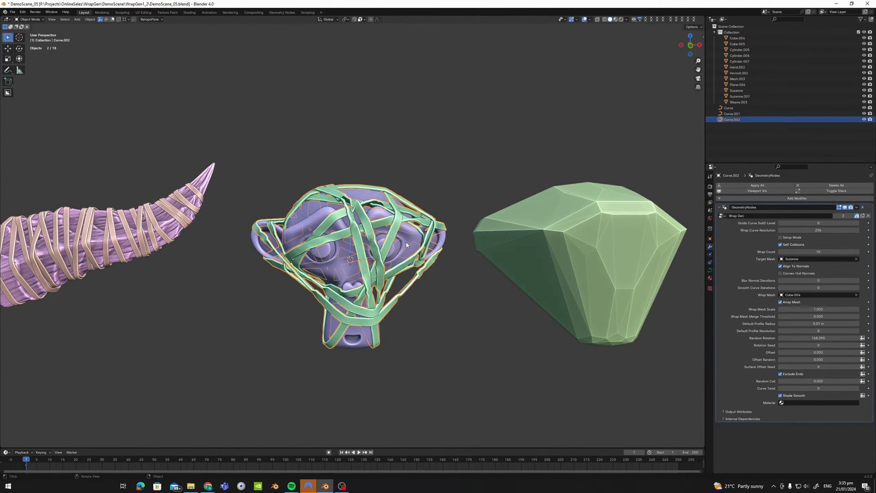
left_click(406, 245)
key("KP_Divide")
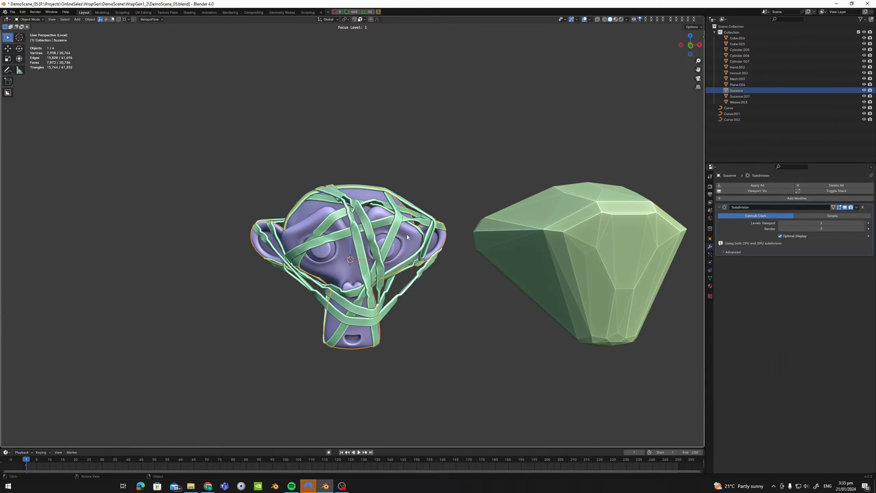
key("KP_Divide")
left_click(555, 232, "shift")
key("KP_Divide")
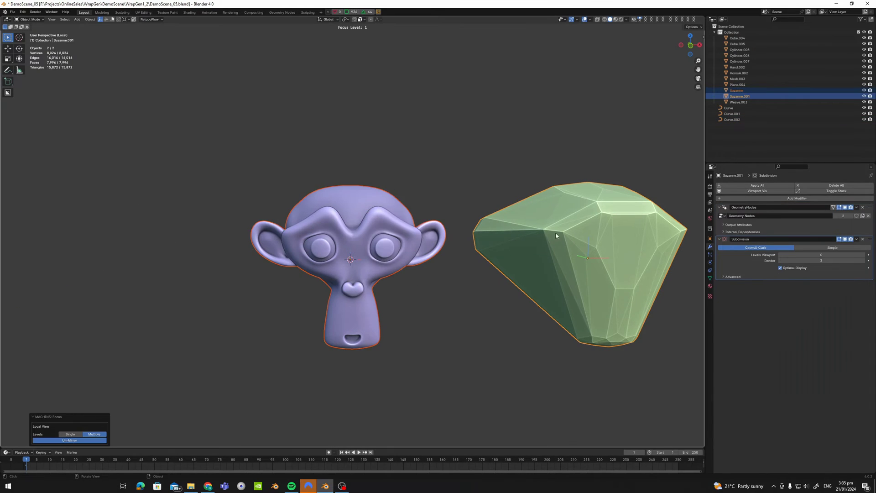
Sketch annotations around the convex hull and below the monkey's ear, leave the isolated view and select the head's wraps
left_click(518, 202)
left_click_drag(488, 316, 712, 222)
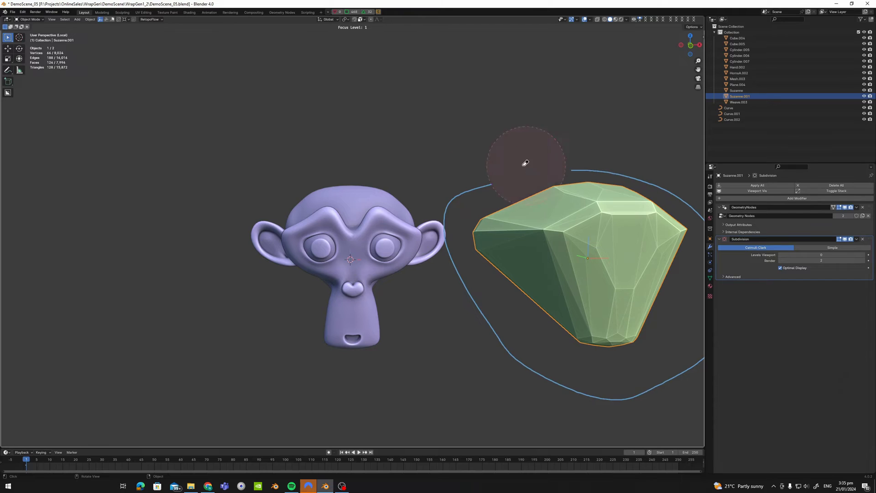
left_click_drag(525, 163, 701, 321)
middle_click_drag(697, 184, 423, 285)
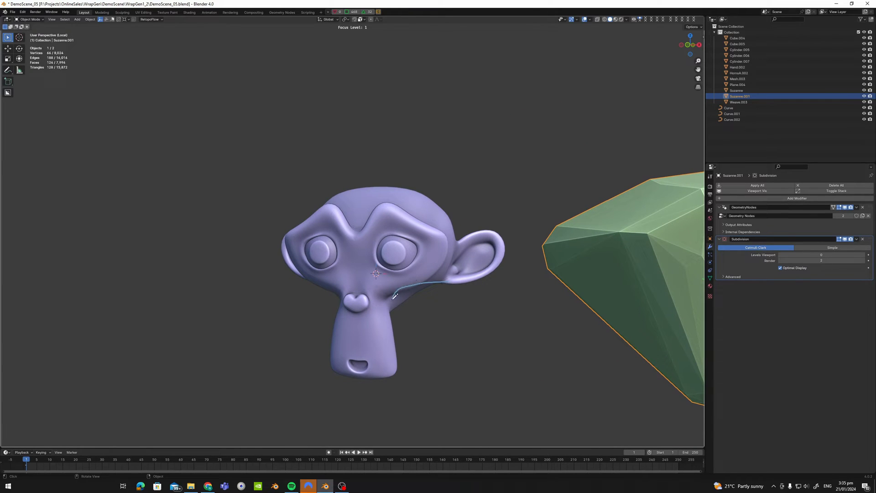
key("f")
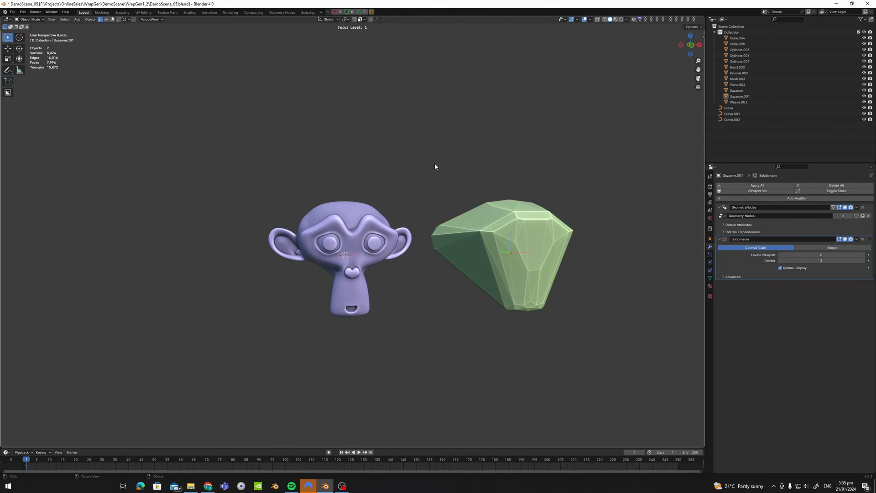
left_click(371, 231)
scroll(378, 230, "up", 2)
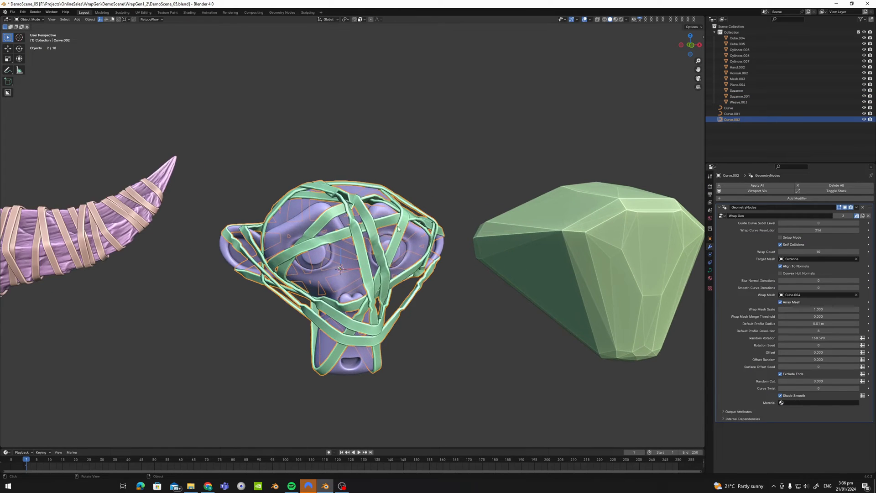
Isolate the monkey head for a brief look, leave the isolated view and select the head's wraps
middle_click_drag(384, 230, 326, 225)
scroll(333, 225, "up", 2)
left_click(438, 253)
middle_click_drag(390, 244, 433, 252)
key("ctrl+f")
scroll(454, 247, "down", 2)
key("ctrl+f")
left_click(375, 233)
scroll(375, 235, "up", 2)
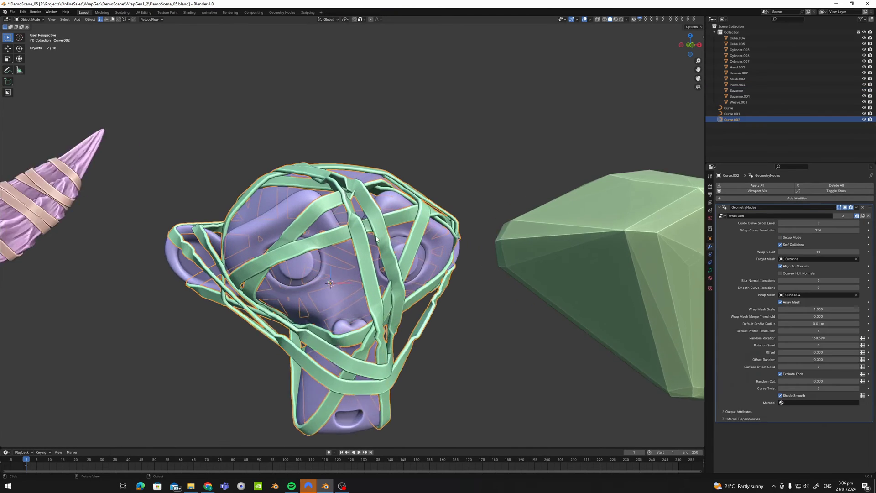
Isolate the bare monkey head again, examine its surface closely from several angles and return to the full scene
middle_click_drag(371, 230, 391, 242)
left_click(385, 191)
key("f")
scroll(385, 191, "up", 3)
middle_click_drag(385, 191, 206, 242)
left_click(334, 243)
scroll(351, 237, "down", 3)
middle_click_drag(205, 242, 370, 255, "shift")
scroll(310, 216, "up", 2)
middle_click_drag(369, 254, 365, 222, "shift")
middle_click_drag(348, 289, 541, 258)
scroll(541, 259, "down", 2)
left_click(542, 258)
key("ctrl+f")
middle_click_drag(487, 211, 442, 256, "shift")
scroll(442, 257, "up", 3)
scroll(442, 256, "down", 2)
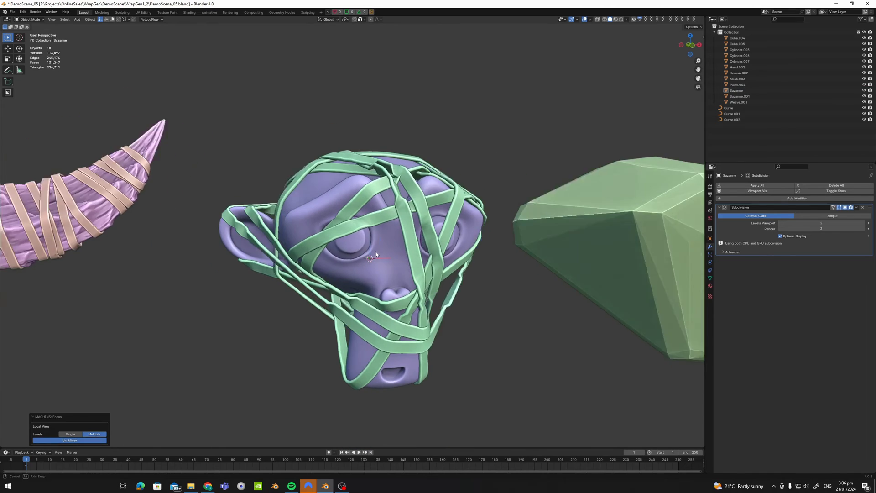
middle_click_drag(264, 262, 291, 270)
middle_click_drag(434, 223, 378, 237)
Select the monkey head's wraps, raise Blur Normal Iterations to 245 and check the straps around the ear and chin
left_click(404, 216)
scroll(397, 228, "up", 1)
scroll(397, 228, "down", 1)
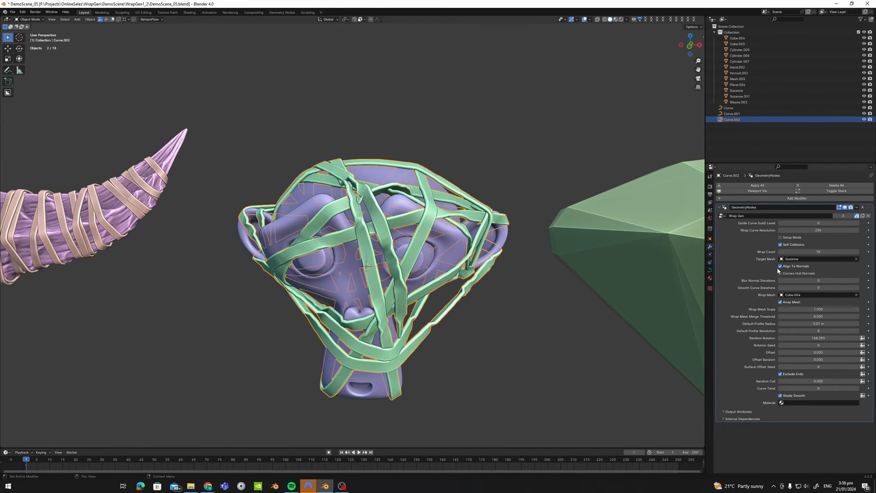
middle_click_drag(395, 177, 540, 291)
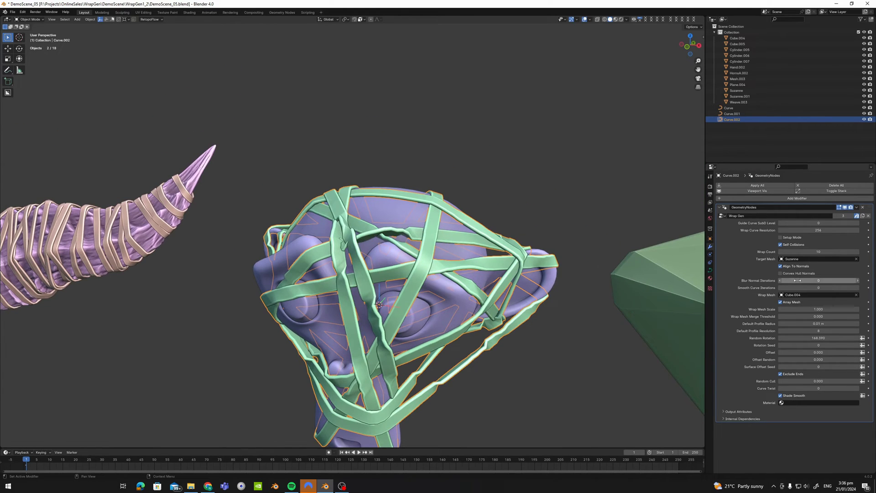
left_click_drag(800, 280, 874, 281)
middle_click_drag(374, 260, 370, 374)
scroll(406, 292, "up", 3)
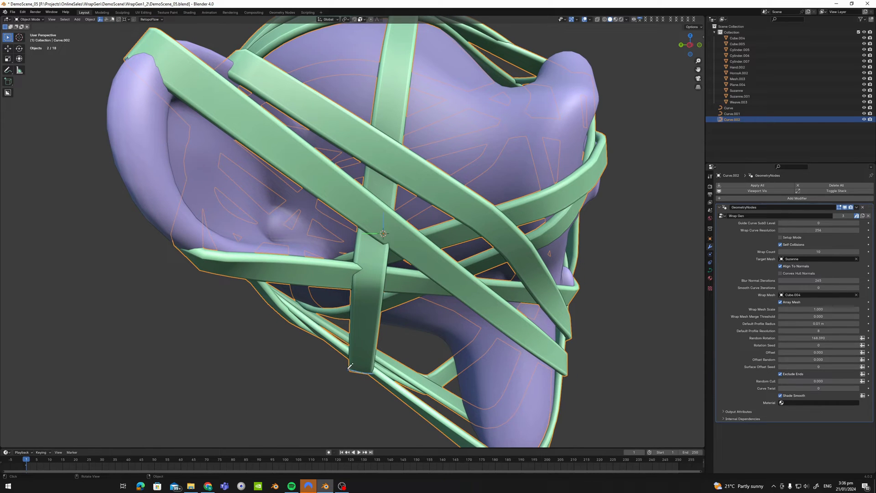
scroll(383, 337, "down", 4)
middle_click_drag(383, 336, 460, 237)
middle_click_drag(315, 210, 395, 182)
middle_click_drag(395, 183, 397, 267, "shift")
Set Blur Normal Iterations to 0 and turn on Convex Hull Normals for the monkey head's wraps
left_click(814, 282)
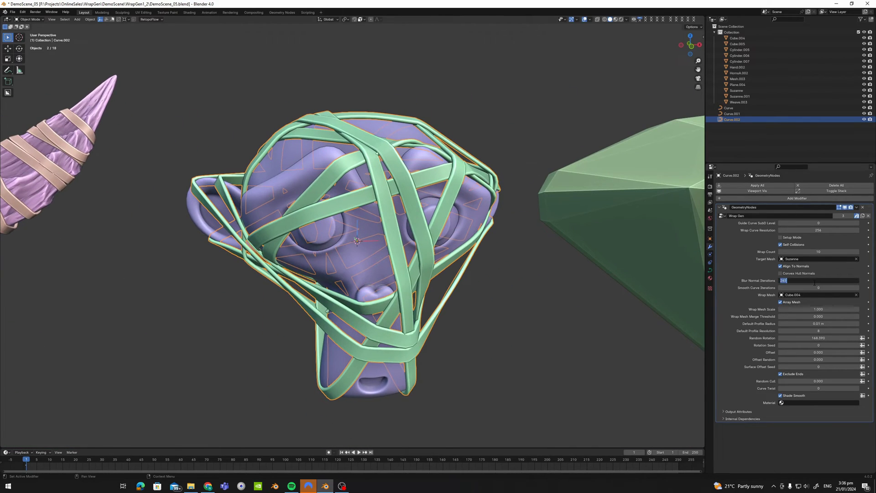
type("0")
key("Return")
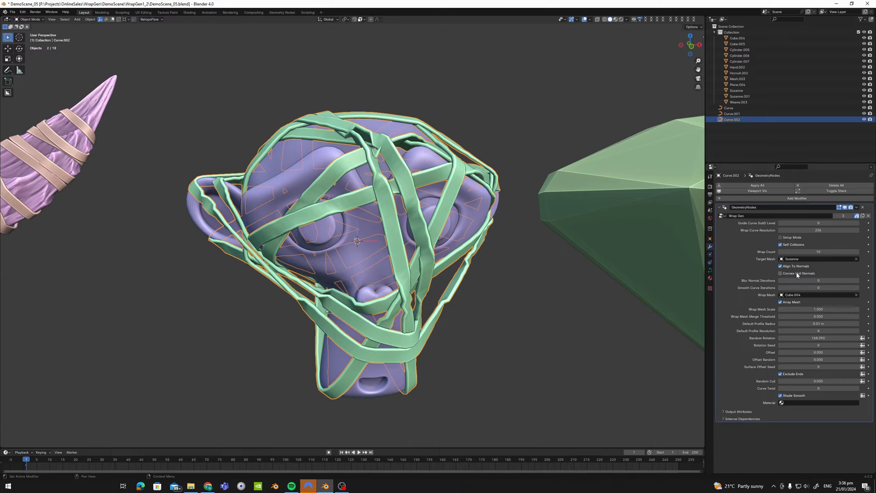
left_click(796, 274)
scroll(459, 205, "down", 3)
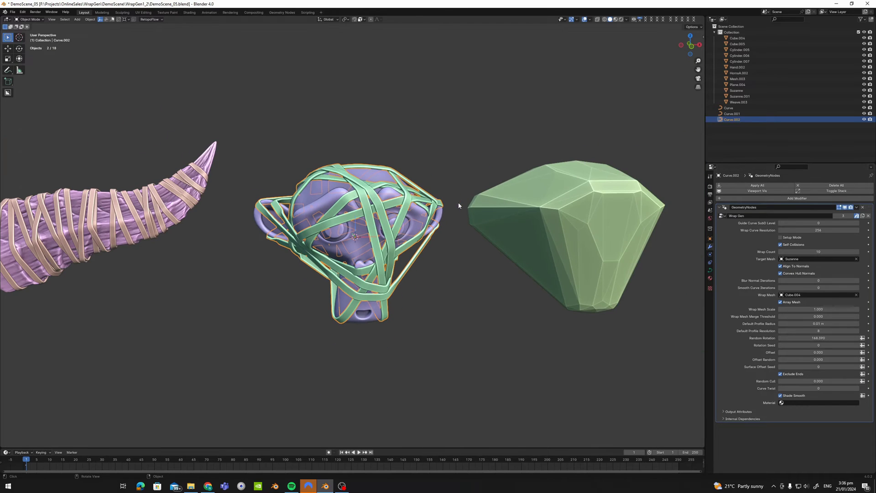
Isolate the monkey head with the green convex hull to compare their shapes, and inspect the head's wraps up close
left_click(410, 221)
left_click(576, 205, "shift")
key("ctrl+f")
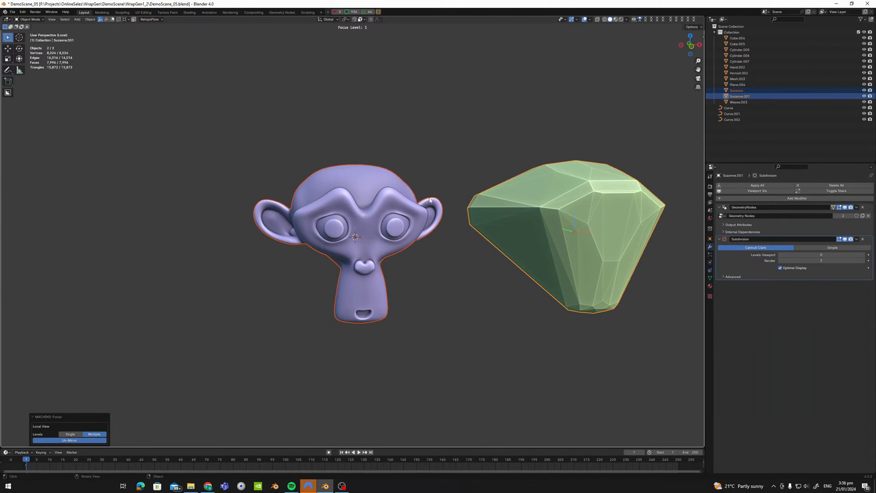
key("f")
scroll(392, 198, "up", 4)
middle_click_drag(392, 199, 429, 224)
scroll(395, 205, "up", 3)
scroll(412, 224, "down", 1)
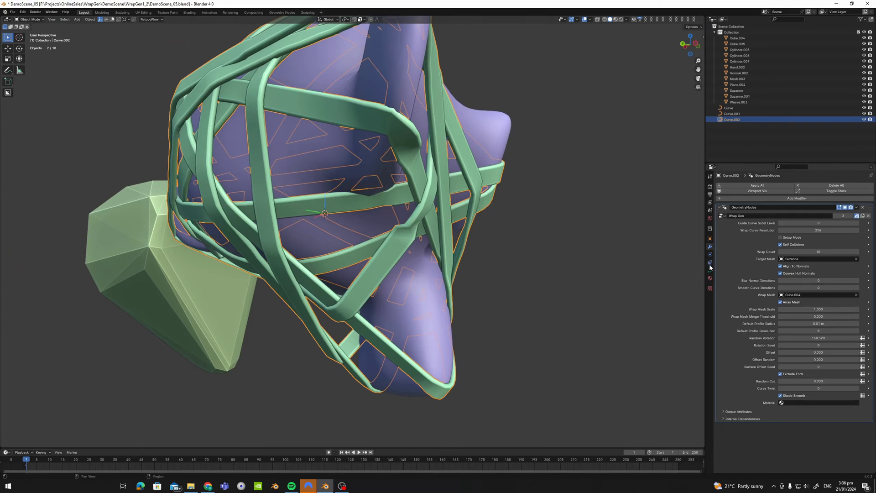
Raise Blur Normal Iterations to 74 for the monkey head's wraps and inspect the straps below the ear
left_click(821, 281)
left_click_drag(819, 280, 835, 281)
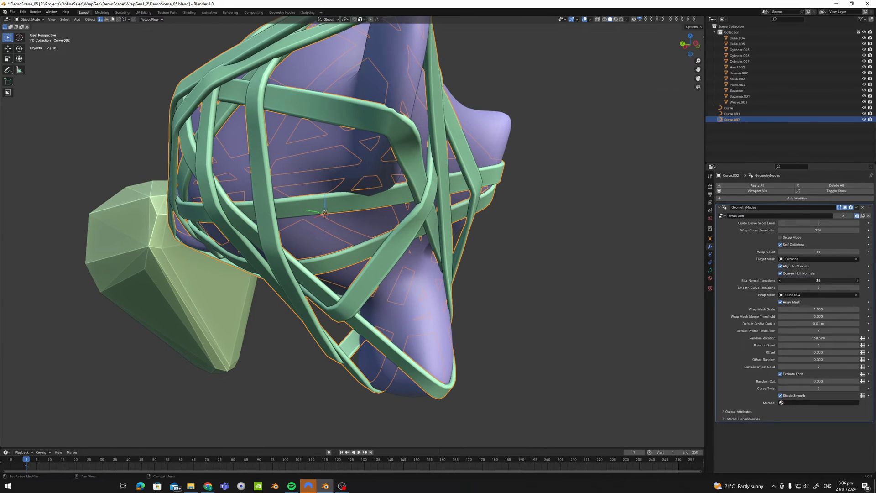
middle_click_drag(502, 201, 507, 203)
scroll(421, 244, "up", 5)
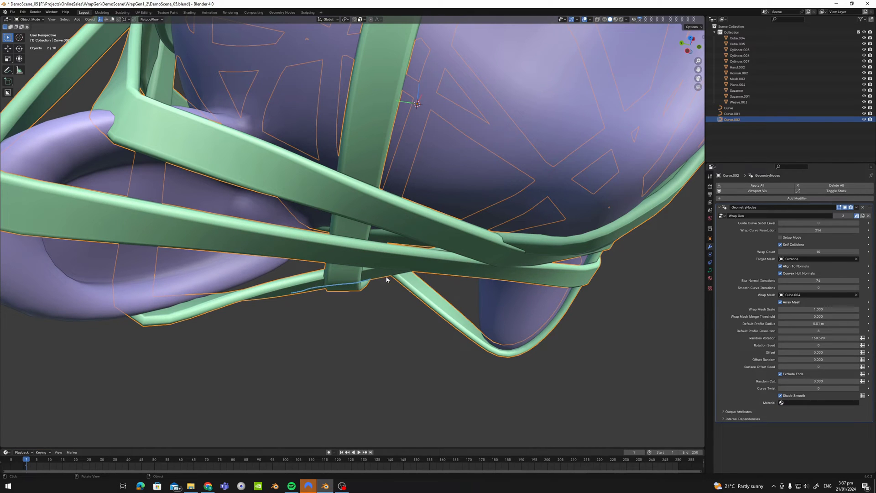
scroll(376, 271, "down", 6)
middle_click_drag(376, 271, 352, 228)
scroll(465, 285, "down", 2)
Compare the monkey head's wraps with Convex Hull Normals switched off and on, leaving the option on
left_click(465, 285)
middle_click_drag(534, 270, 502, 265)
left_click(606, 255)
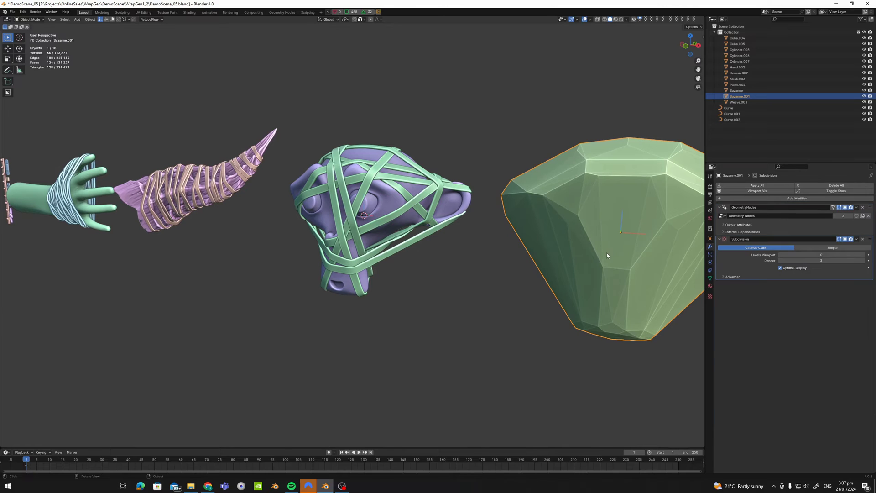
left_click(413, 201)
scroll(402, 206, "up", 3)
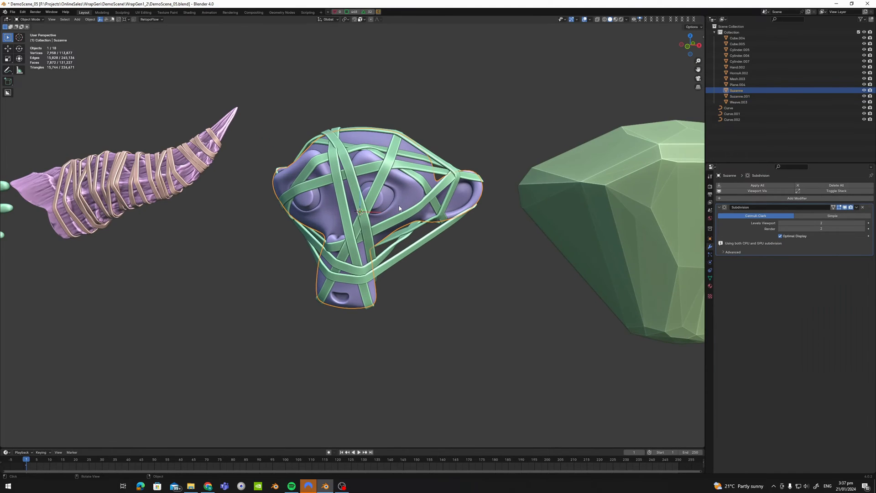
left_click(410, 208)
middle_click_drag(409, 208, 450, 222)
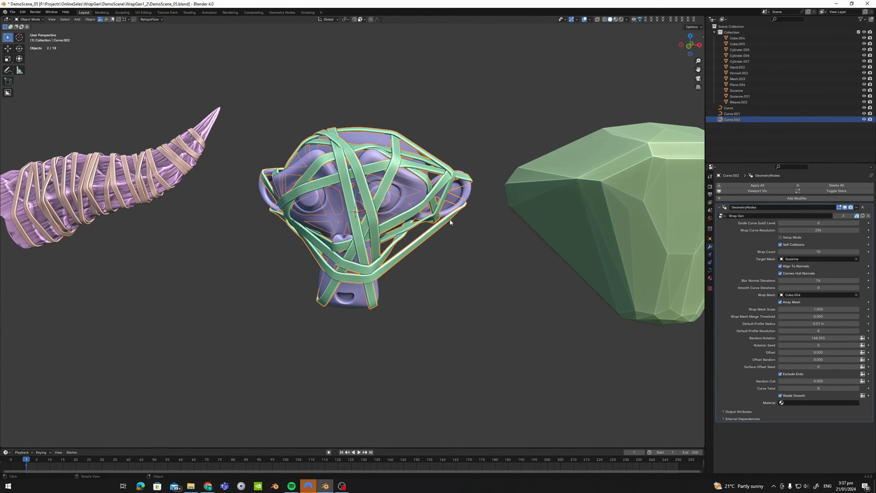
left_click(782, 275)
left_click(782, 274)
left_click(781, 275)
left_click(782, 274)
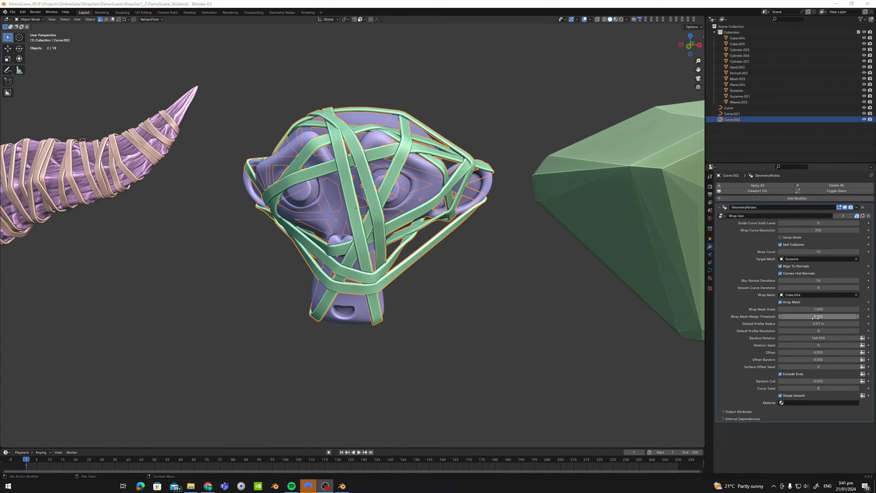
Select the horn's straps and show the wireframe overlay on the models
scroll(187, 202, "down", 3)
middle_click_drag(188, 202, 373, 236, "shift")
scroll(334, 216, "up", 1)
scroll(373, 236, "up", 6)
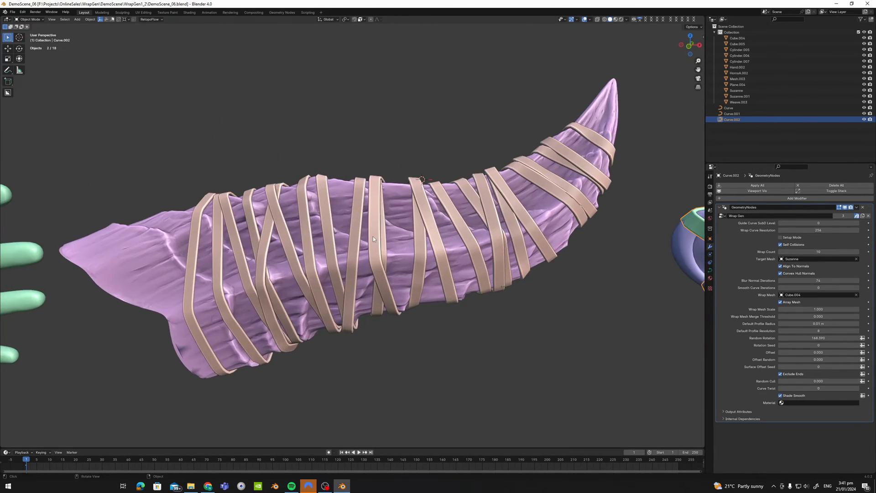
left_click(373, 237)
scroll(361, 229, "up", 8)
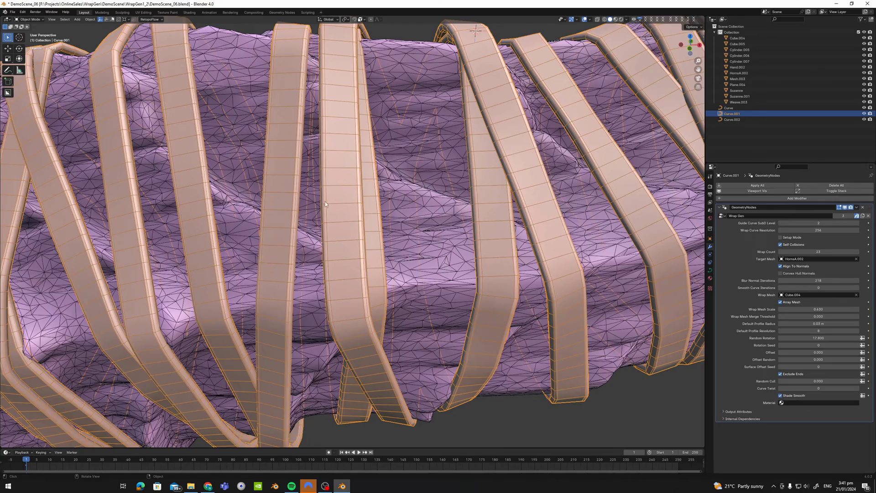
Outline neighbouring array segments on one of the horn's straps with annotations, and erase the sketch
scroll(325, 204, "down", 2)
middle_click_drag(325, 204, 332, 217)
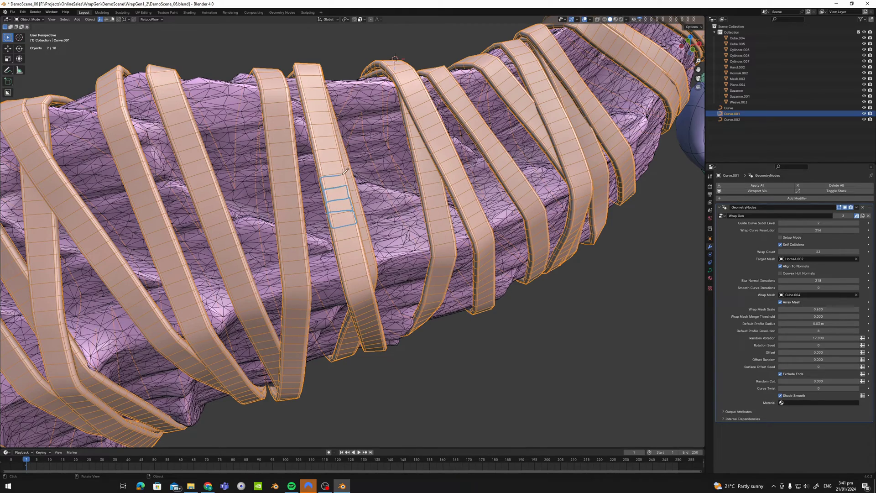
mouse_move(339, 199)
middle_mouse_down()
mouse_move(381, 213)
mouse_move(348, 225)
mouse_move(324, 220)
middle_mouse_up()
scroll(382, 214, "up", 3)
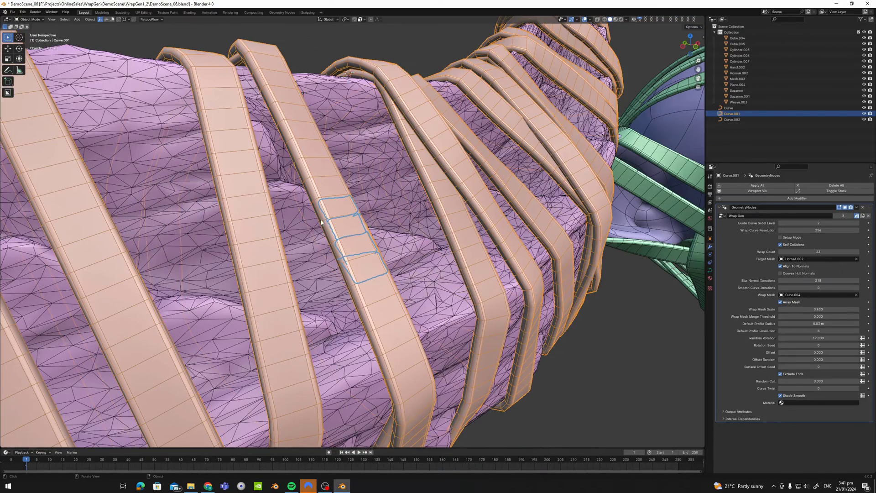
scroll(346, 216, "down", 2)
right_click_drag(354, 239, 338, 205)
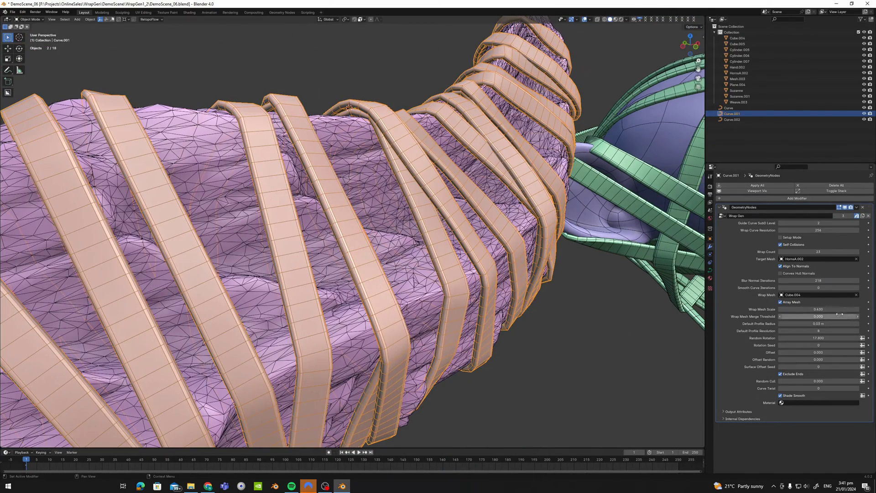
Try Wrap Mesh Merge Threshold values of 1 and 0.1 on the horn's straps
double_click(817, 317)
type("0.0001")
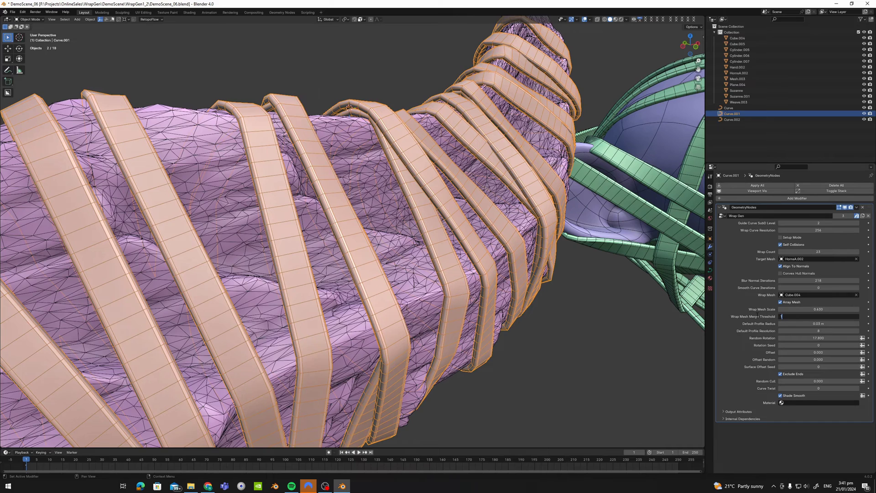
key("Return")
double_click(814, 316)
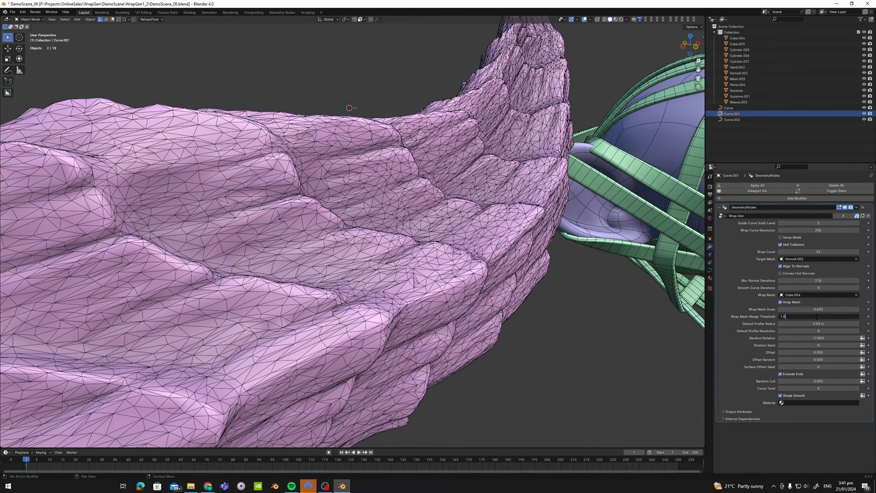
type("0.1")
key("Return")
key("Return")
scroll(383, 273, "up", 3)
middle_click_drag(383, 292, 343, 268)
Set Wrap Mesh Merge Threshold to 0.0001 for the horn's straps and check the joins between segments
double_click(815, 316)
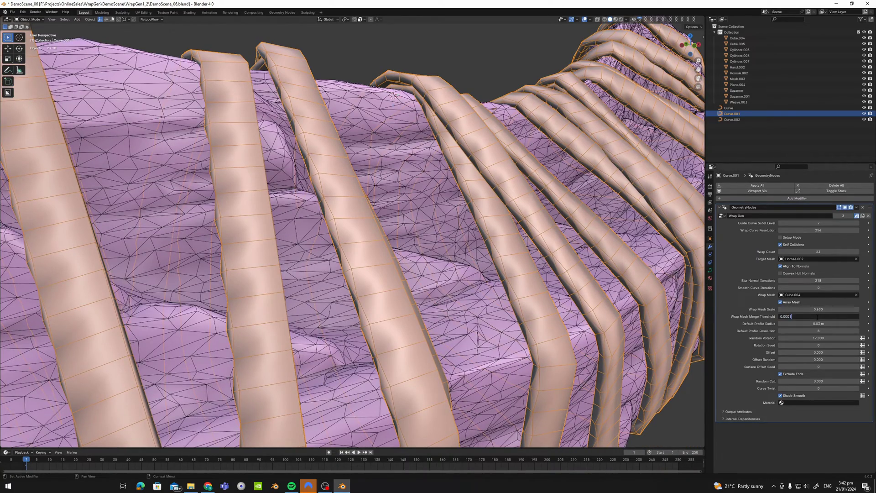
key("Return")
scroll(373, 237, "down", 2)
scroll(374, 236, "up", 2)
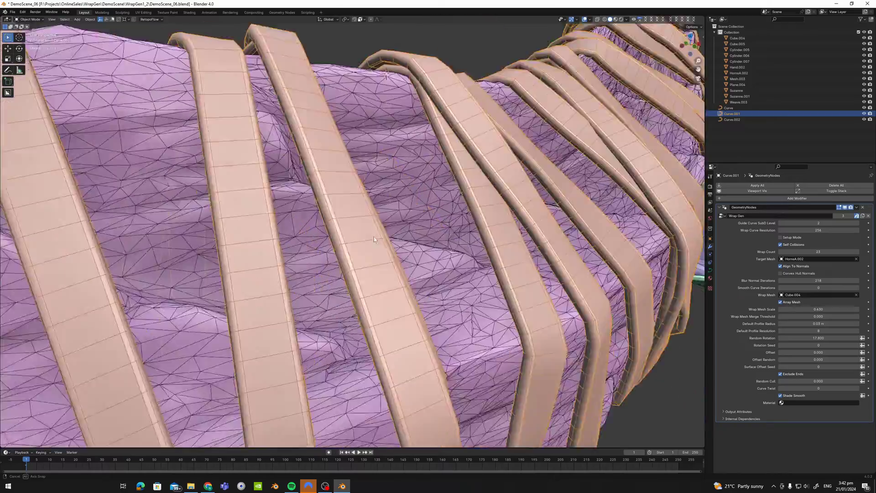
middle_click_drag(374, 236, 358, 212)
scroll(346, 238, "down", 2)
scroll(361, 241, "down", 2)
scroll(358, 211, "up", 5)
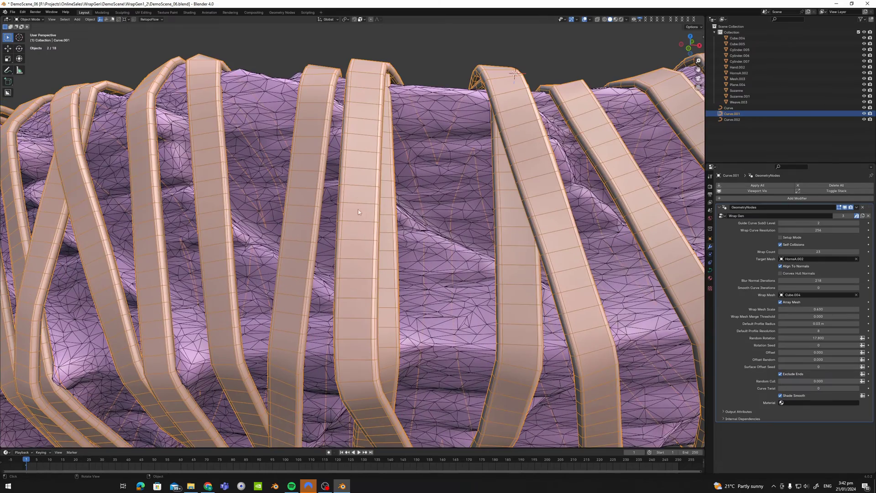
left_click(823, 316)
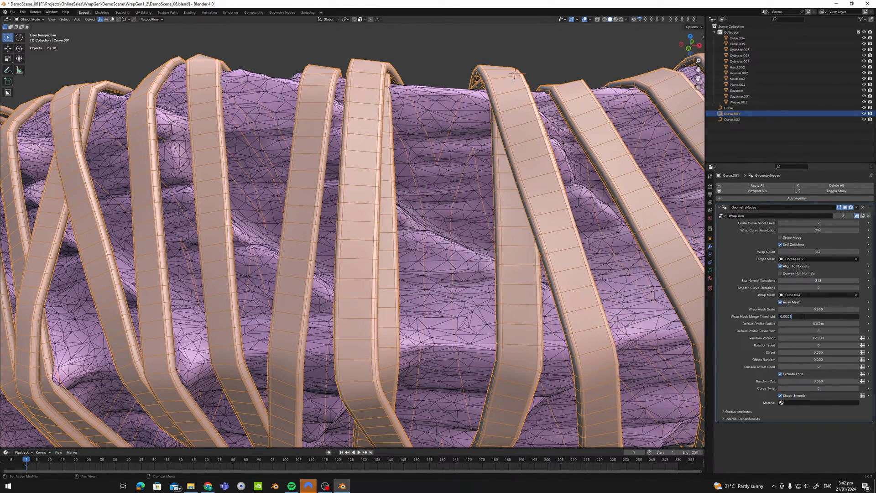
key("Return")
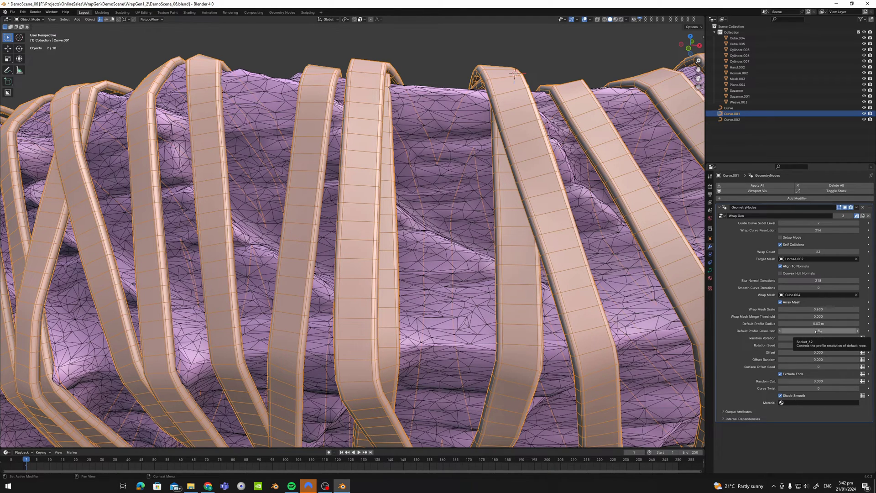
Try a different Offset on the horn's straps and undo the change
scroll(482, 249, "down", 4)
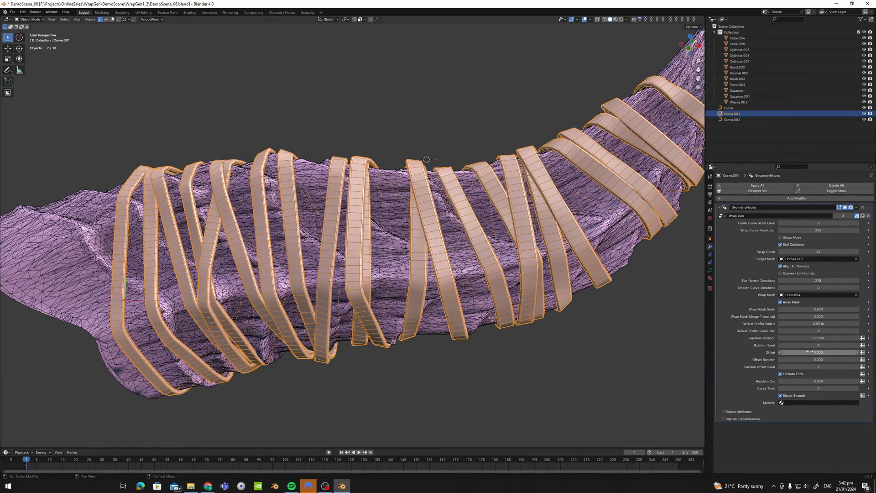
scroll(407, 231, "down", 2)
middle_click_drag(403, 226, 537, 273)
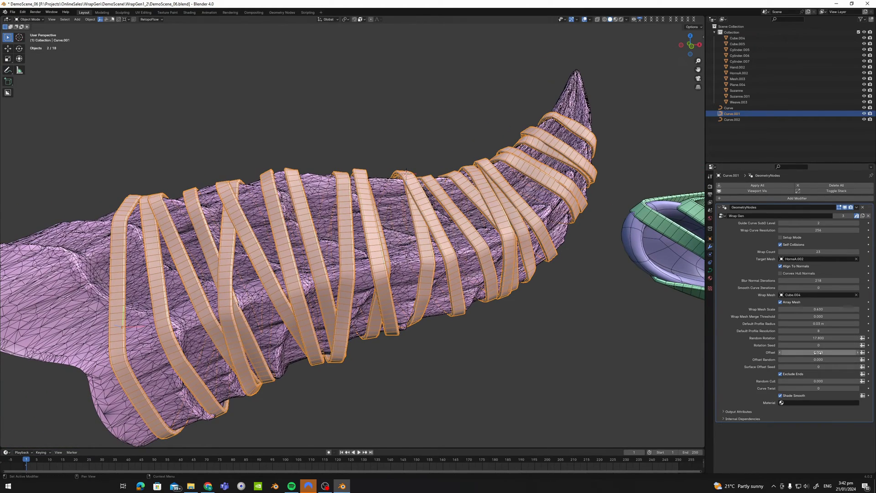
mouse_move(818, 352)
left_mouse_down()
mouse_move(849, 352)
mouse_move(816, 353)
mouse_move(838, 352)
mouse_move(817, 352)
mouse_move(828, 353)
left_mouse_up()
key("ctrl+z")
Turn off Self Collisions for the horn's straps and hide the wireframe overlay
left_click(788, 244)
key("ctrl+z")
middle_click(203, 196, "alt")
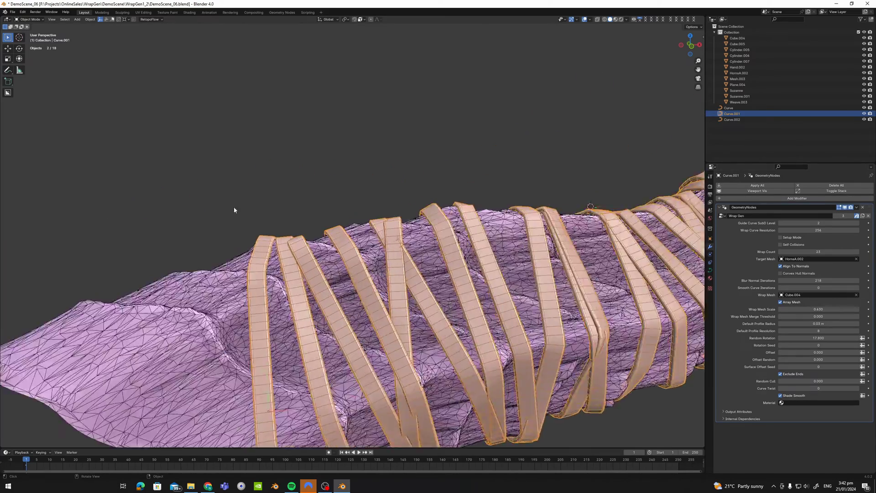
key("alt+w")
Select the hand's wraps, frame them in the view and set Smooth Curve Iterations to 0
scroll(234, 210, "up", 2)
scroll(234, 209, "down", 8)
middle_click_drag(142, 245, 418, 218, "shift")
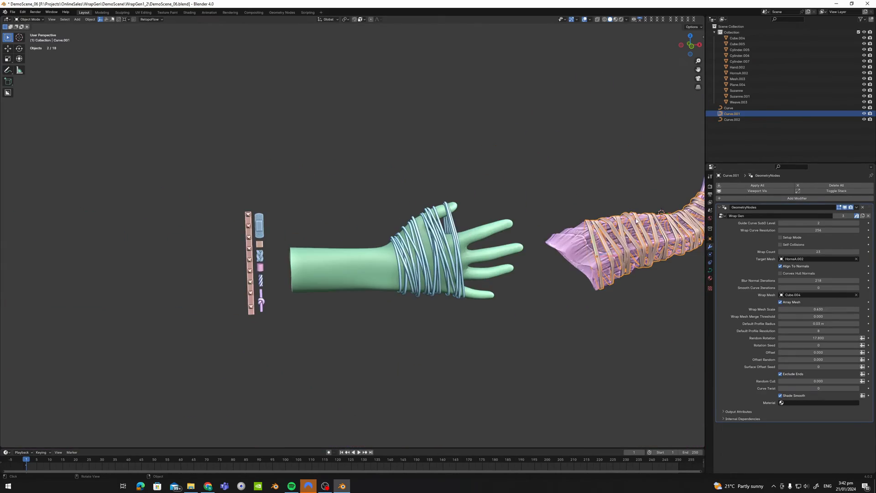
left_click(430, 227)
key("KP_Decimal")
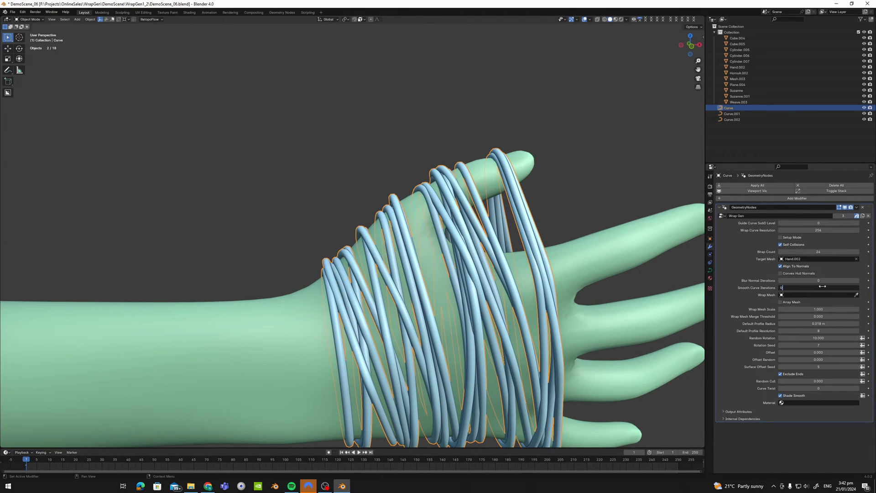
key("Return")
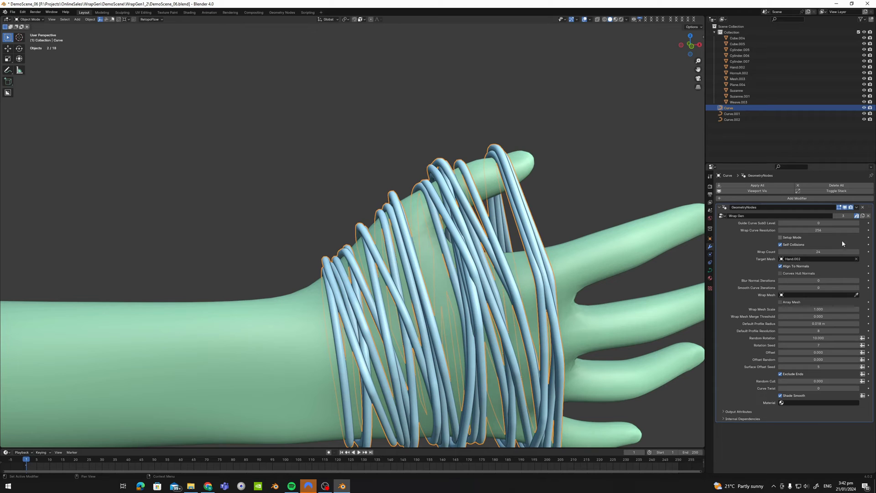
Set Wrap Count to 2 for the hand's wraps
left_click(821, 252)
type("2")
key("Return")
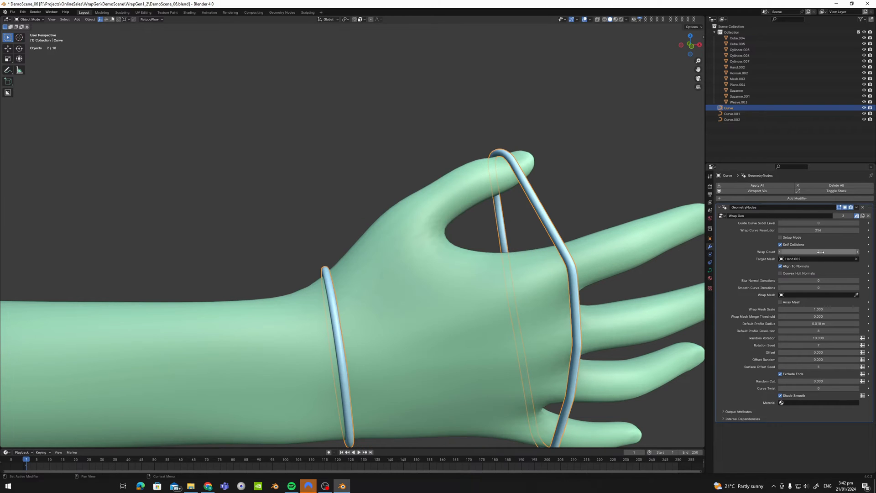
Show the wireframe overlay and examine the wrap around the tip of the hand's thumb from several angles
middle_click_drag(374, 261, 527, 141)
key("shift+z")
scroll(528, 140, "up", 7)
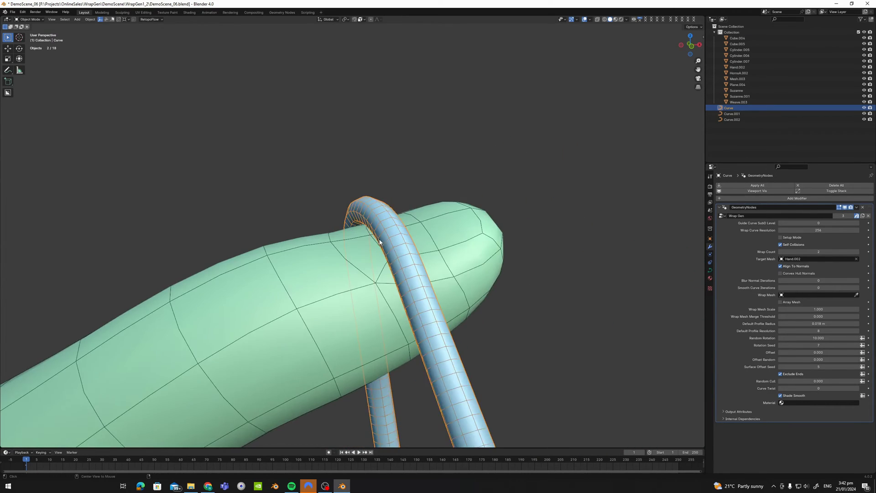
middle_click_drag(382, 244, 419, 247)
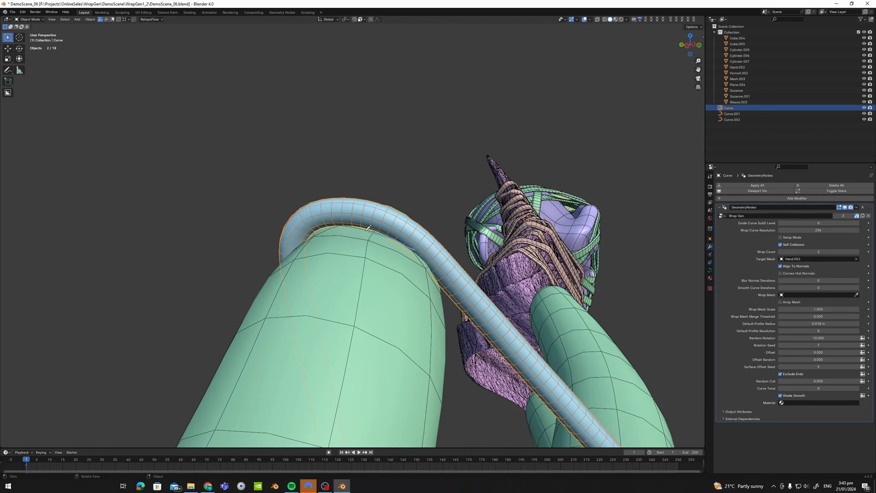
scroll(385, 258, "down", 3)
middle_click_drag(470, 260, 341, 171)
scroll(369, 272, "down", 5)
scroll(340, 171, "up", 3)
scroll(335, 160, "up", 3)
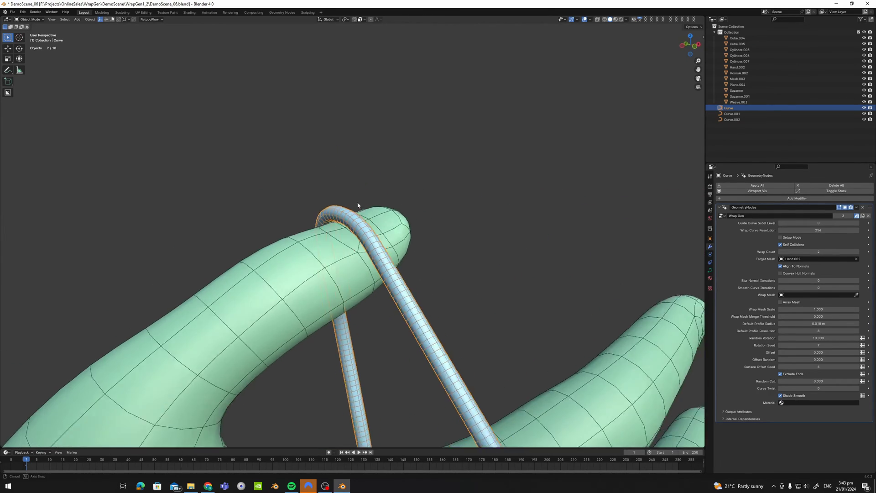
Try a negative Offset on the hand's wraps and reset the Offset to 0
mouse_move(818, 352)
left_mouse_down()
mouse_move(796, 352)
mouse_move(817, 353)
left_mouse_up()
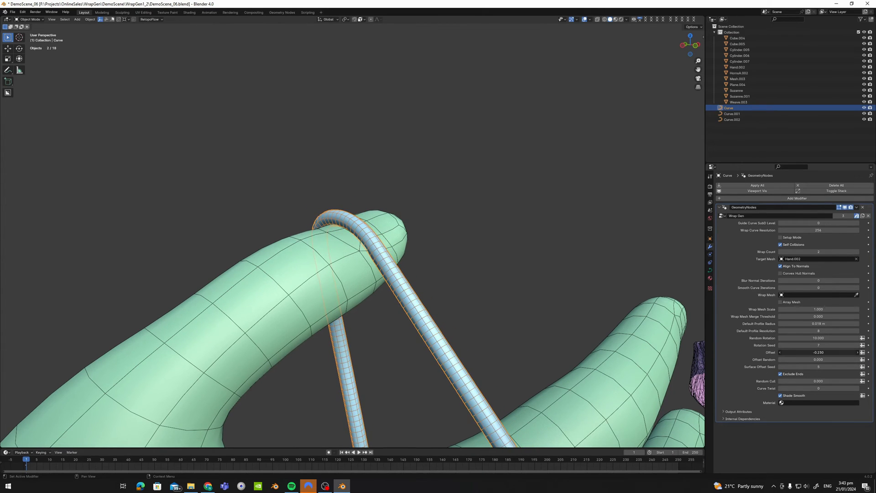
left_click(835, 352)
type("0")
key("Return")
scroll(515, 267, "down", 10)
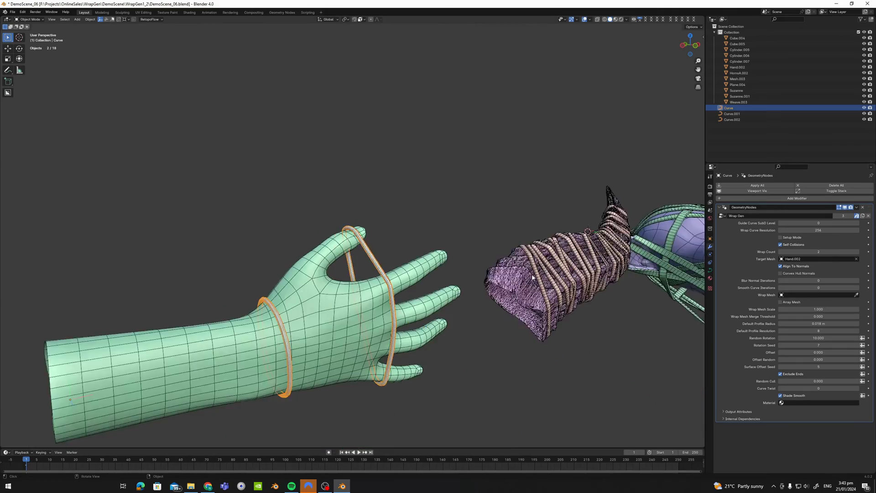
Select the horn's straps, raise their Offset Random value and set Surface Offset Seed to 7
middle_click_drag(515, 267, 475, 260)
scroll(525, 255, "down", 3)
middle_click_drag(585, 255, 704, 308, "shift")
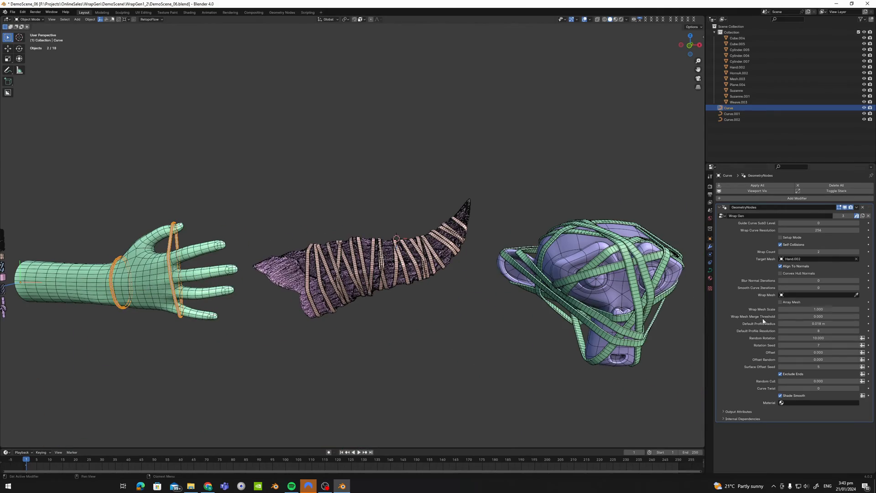
scroll(364, 249, "up", 3)
left_click(364, 249)
scroll(363, 250, "up", 2)
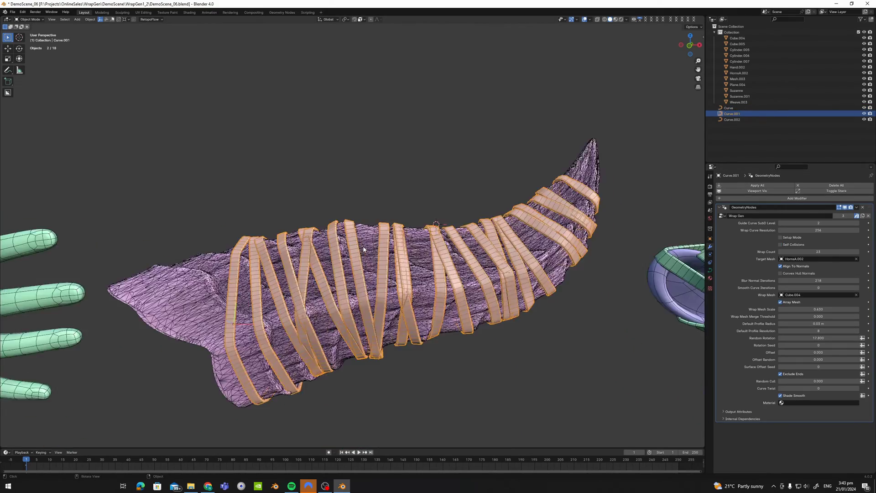
middle_click_drag(364, 249, 487, 265)
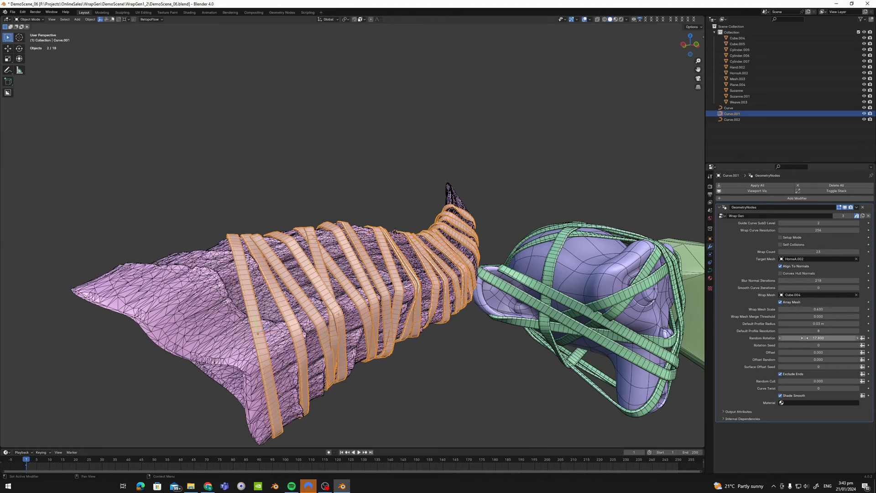
left_click_drag(807, 360, 860, 367)
scroll(203, 248, "up", 5)
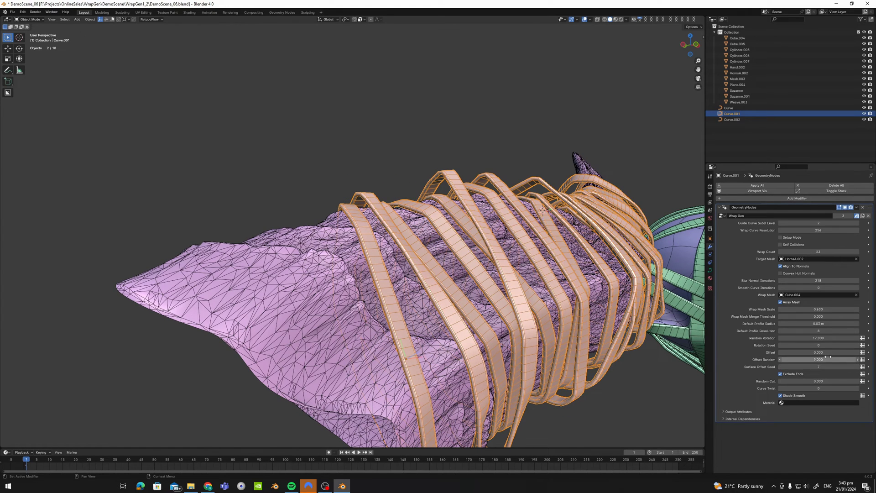
Toggle Exclude Ends off and on repeatedly for the horn's straps, leaving it enabled
left_click(782, 374)
left_click(782, 375)
left_click(782, 374)
left_click(782, 374)
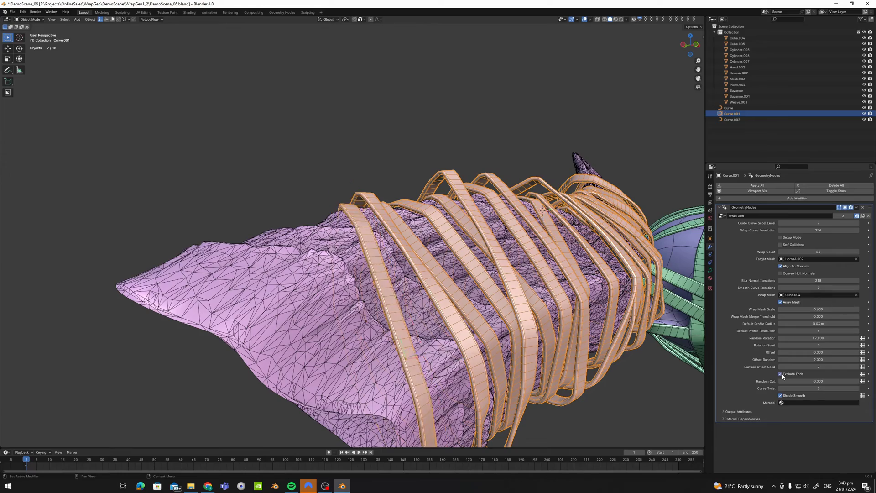
left_click(782, 375)
left_click(782, 375)
left_click(782, 374)
left_click(782, 374)
Hide the wireframe overlay and examine the end straps at the base of the horn
scroll(411, 264, "down", 5)
scroll(403, 263, "up", 7)
scroll(402, 263, "down", 2)
middle_click_drag(402, 263, 353, 185)
key("alt+w")
scroll(361, 231, "up", 3)
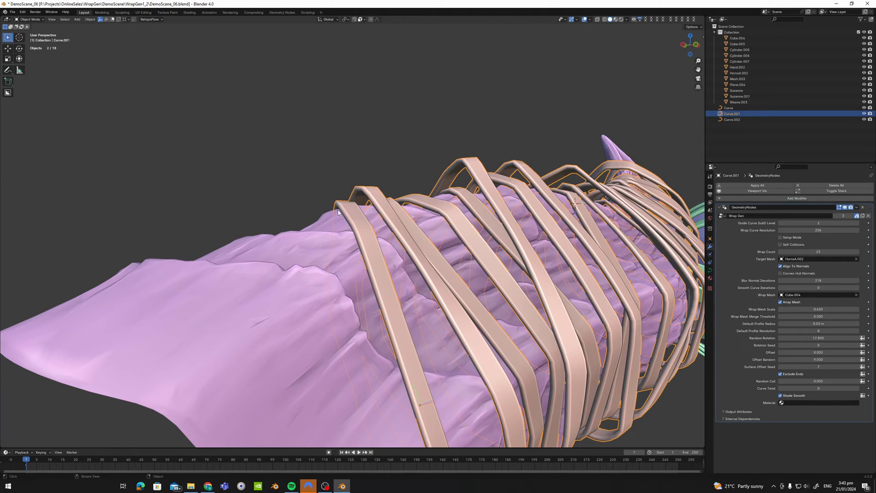
middle_click_drag(338, 211, 374, 229)
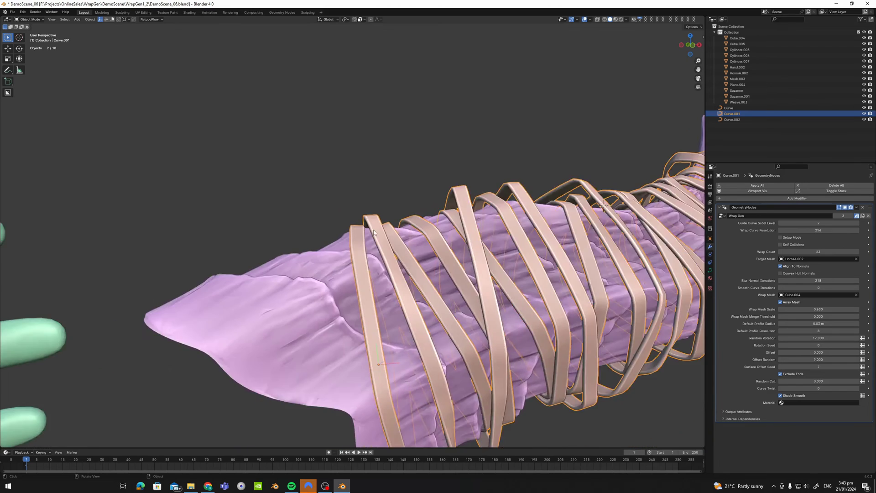
scroll(371, 229, "down", 5)
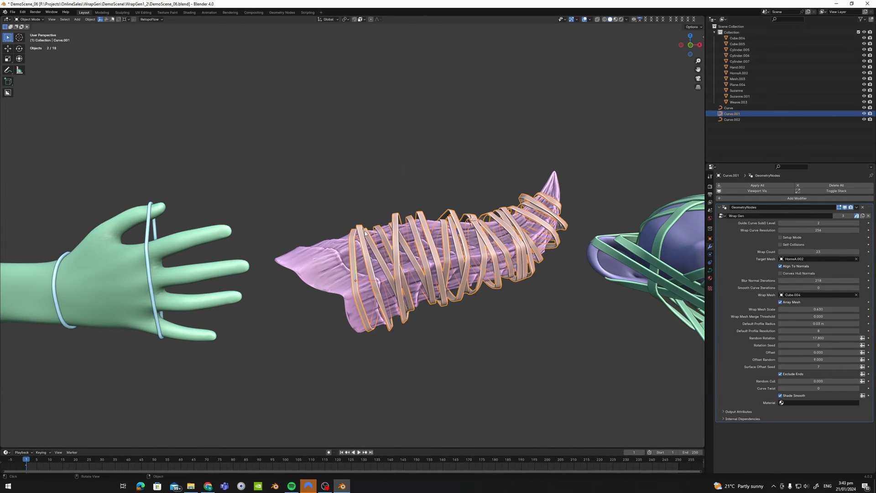
Reset Offset Random to 0 for the horn's straps
scroll(695, 245, "up", 2)
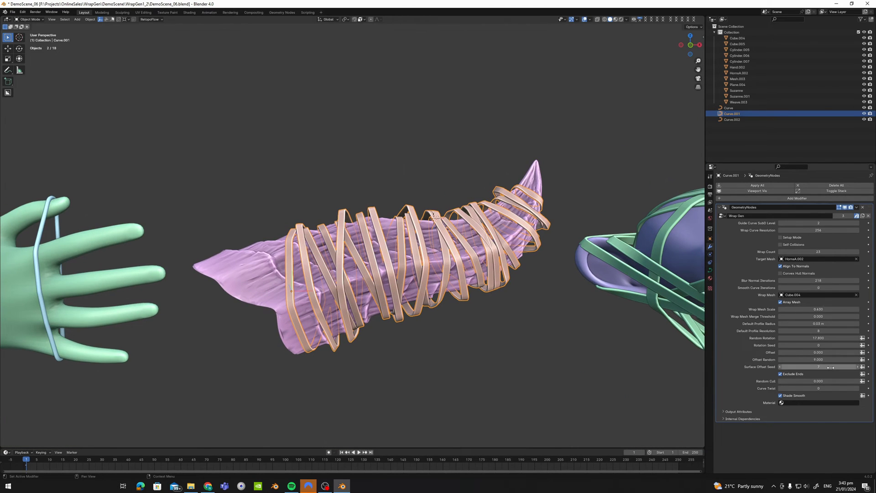
type("0")
key("Return")
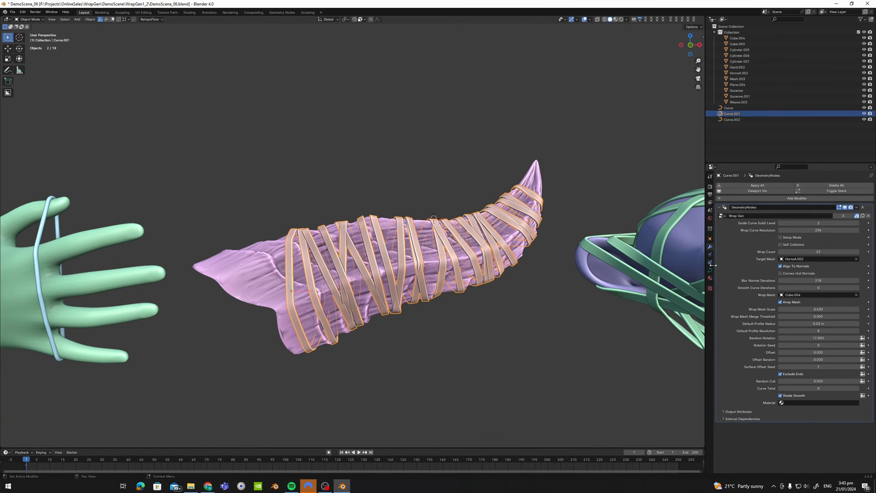
Set Random Cull to 0.339 for the horn's straps
scroll(395, 252, "up", 2)
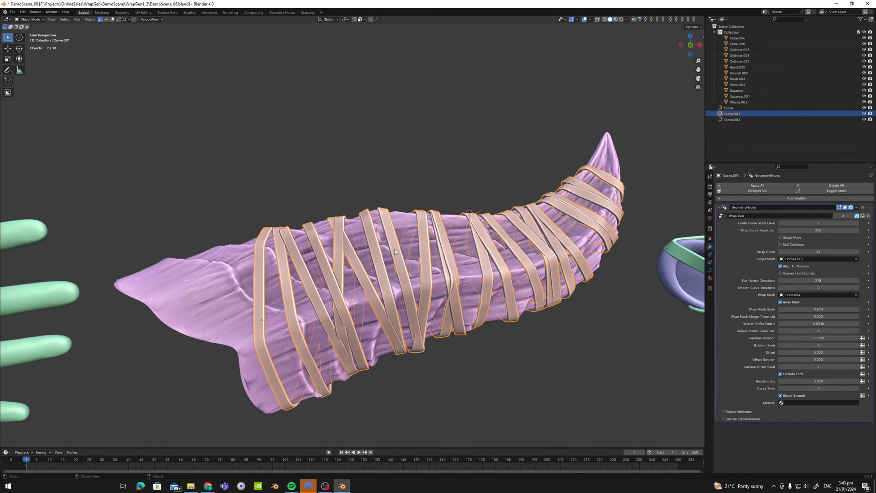
mouse_move(794, 382)
left_mouse_down()
mouse_move(811, 382)
mouse_move(784, 382)
mouse_move(805, 383)
left_mouse_up()
scroll(569, 322, "down", 2)
Select the hand's wraps and set Wrap Count to 48
middle_click_drag(98, 241, 267, 234, "shift")
left_click(222, 221)
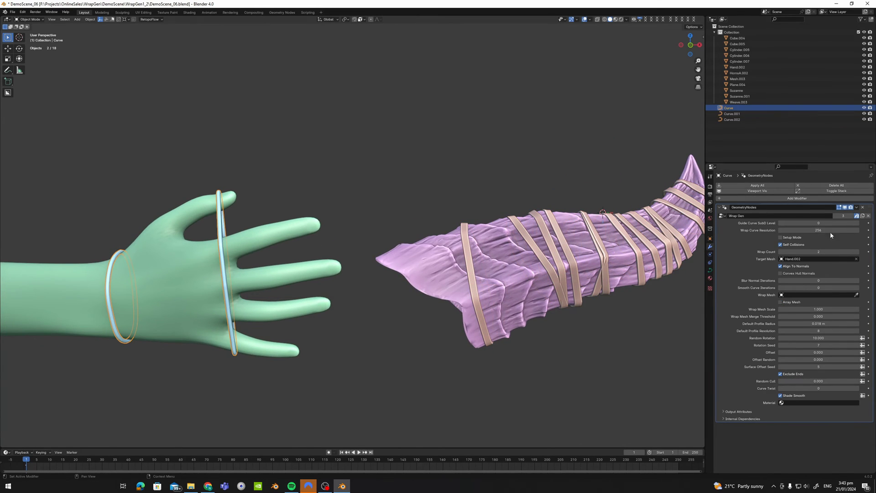
left_click(822, 252)
key("Return")
scroll(293, 210, "down", 2)
middle_click_drag(263, 244, 354, 237, "shift")
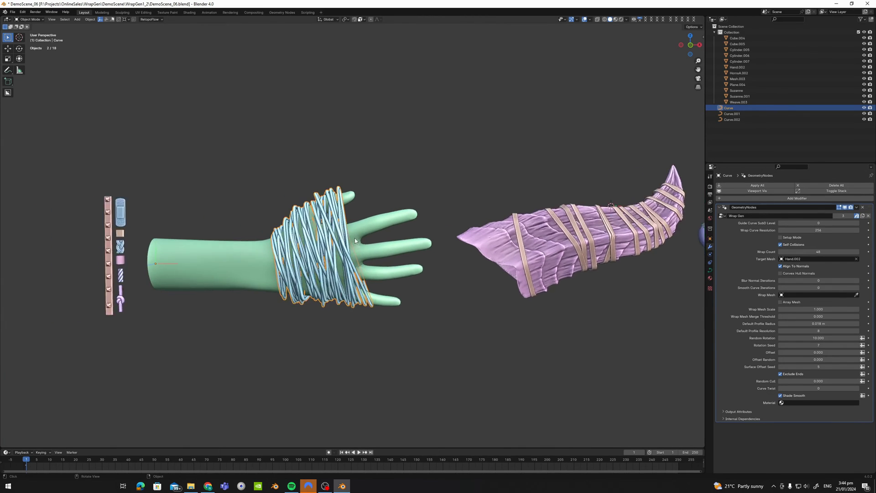
Set Wrap Count to 32 and Smooth Curve Iterations to 40 for the hand's wraps
scroll(355, 237, "up", 1)
left_click(815, 252)
type("32")
key("Return")
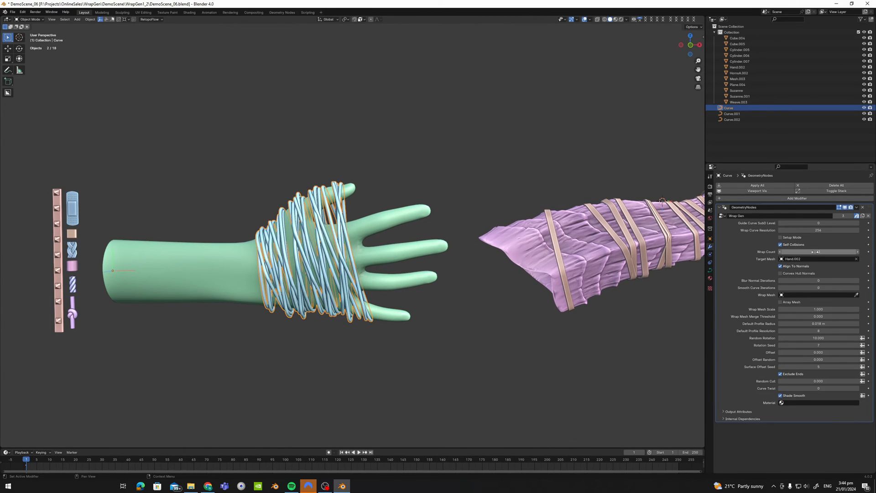
left_click_drag(804, 289, 824, 288)
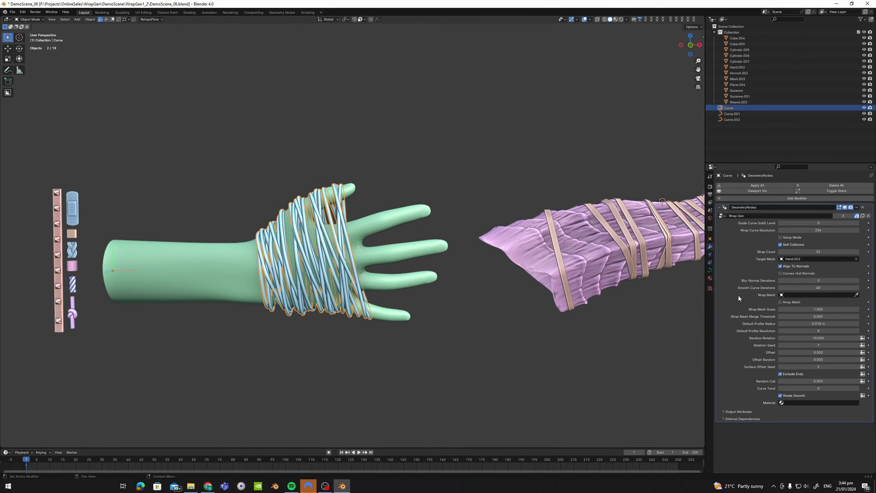
Try a Random Cull of 0.5 on the hand's wraps
left_click(821, 382)
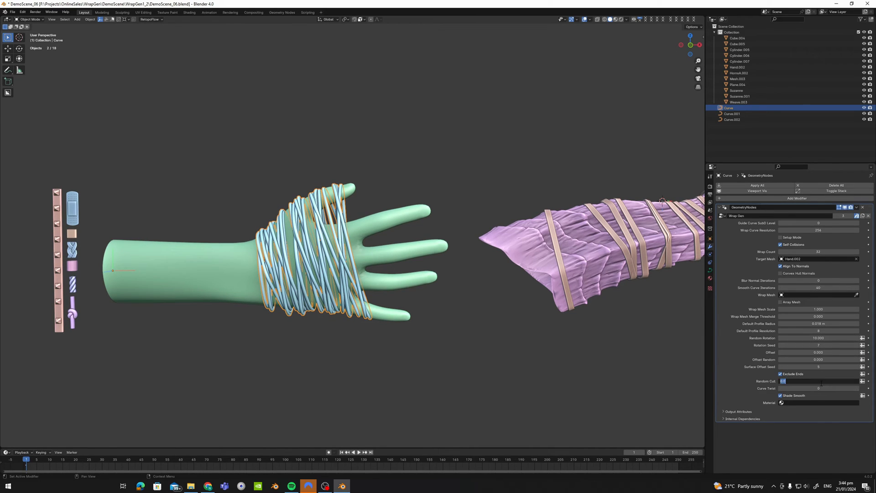
type("0.5")
key("Return")
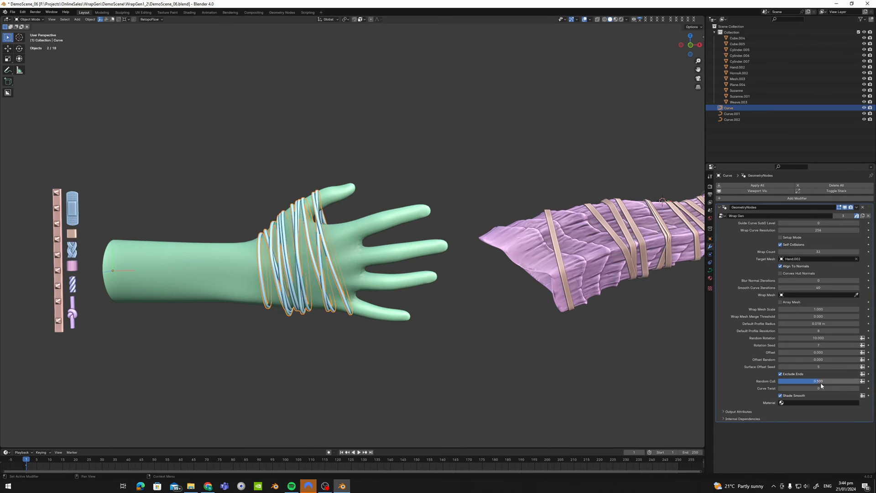
middle_click(299, 238, "alt")
scroll(447, 265, "down", 3)
Set Random Cull to 0.341 for the hand's wraps and clear the selection
left_click_drag(820, 381, 805, 381)
scroll(372, 192, "down", 2)
scroll(372, 192, "up", 2)
mouse_move(372, 192)
middle_mouse_down()
mouse_move(355, 192)
mouse_move(372, 191)
middle_mouse_up()
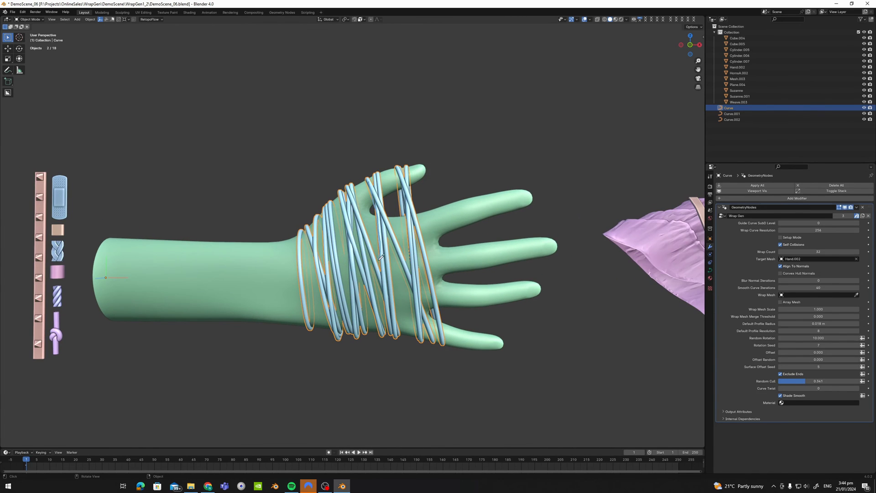
right_click_drag(396, 154, 365, 265)
scroll(397, 197, "down", 5)
scroll(402, 196, "up", 4)
key("alt+a")
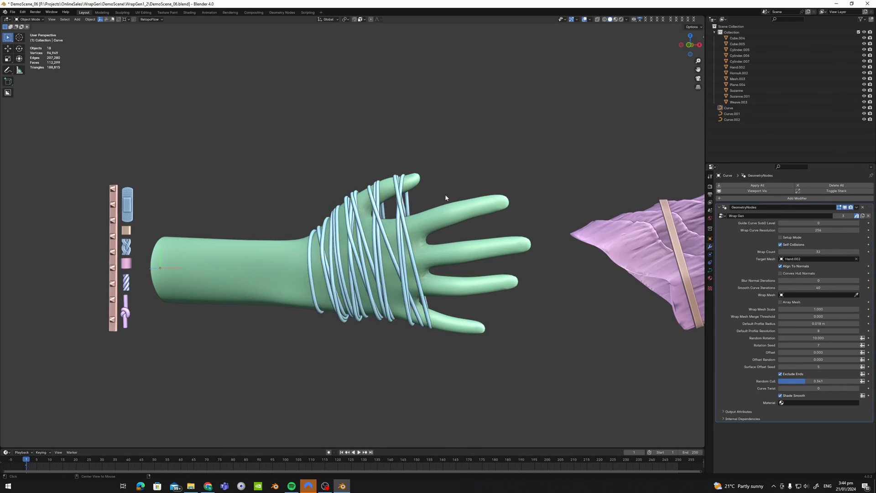
scroll(435, 214, "down", 3)
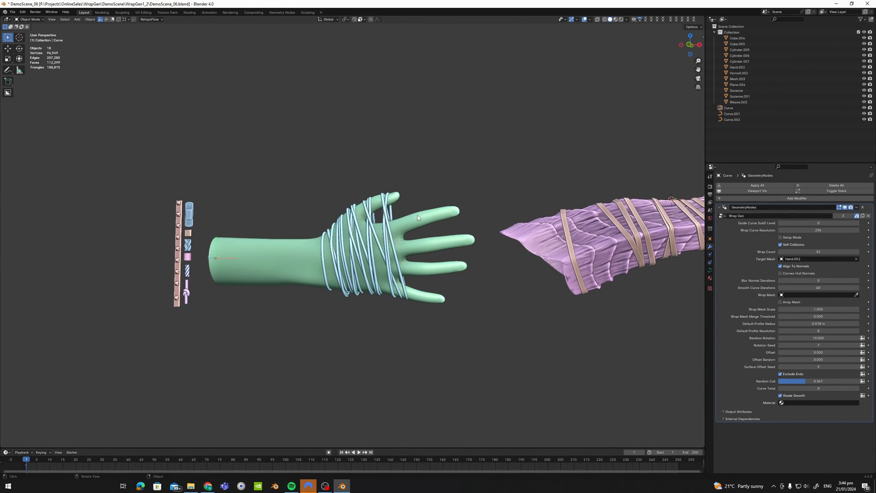
scroll(443, 229, "up", 2)
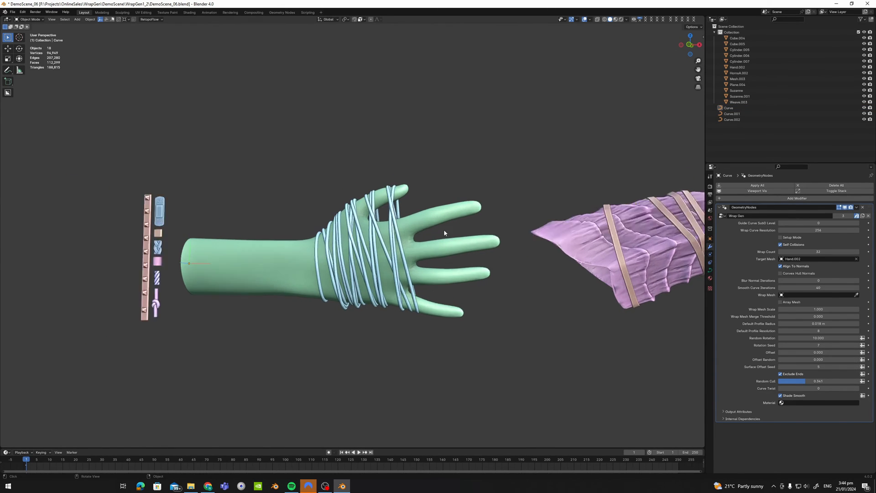
Select the horn's straps, turn Shade Smooth off to inspect the flat shading and turn it back on
middle_click_drag(648, 249, 398, 253, "shift")
left_click(499, 222)
scroll(517, 229, "up", 1)
middle_click_drag(518, 230, 327, 246, "shift")
mouse_move(818, 388)
left_mouse_down()
mouse_move(789, 388)
mouse_move(840, 387)
mouse_move(787, 388)
mouse_move(818, 389)
left_mouse_up()
left_click(780, 396)
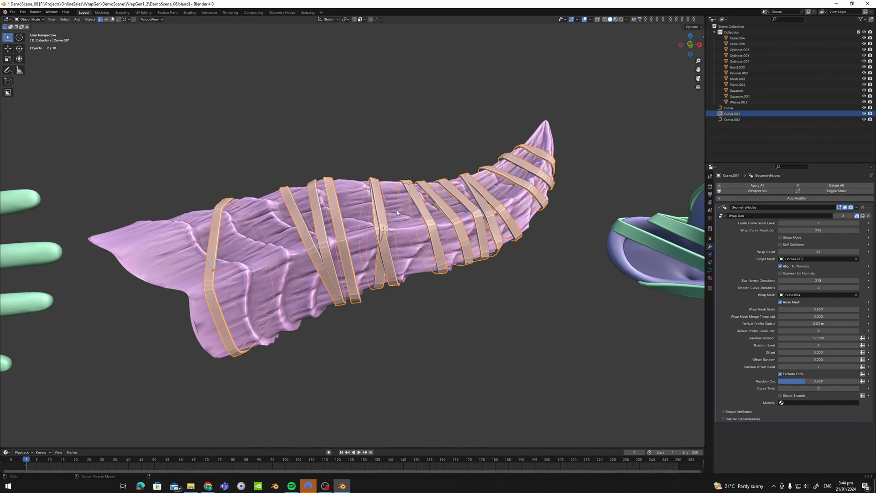
middle_click_drag(428, 214, 377, 264)
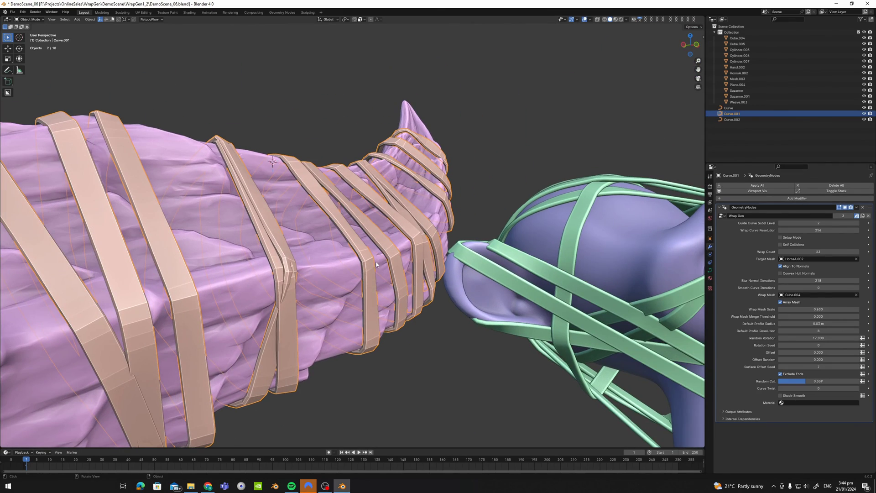
left_click(781, 395)
middle_click_drag(461, 256, 433, 273)
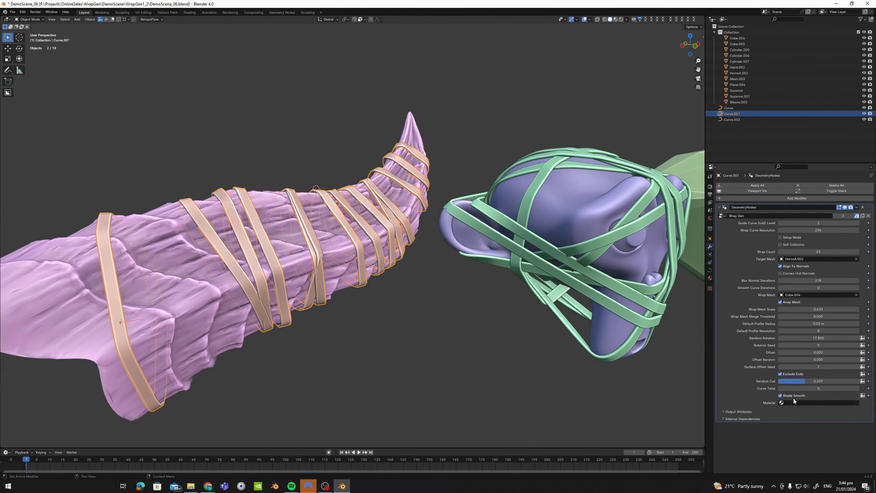
Check which materials can be assigned to the horn's straps, clear the selection and view all the models
left_click(796, 402)
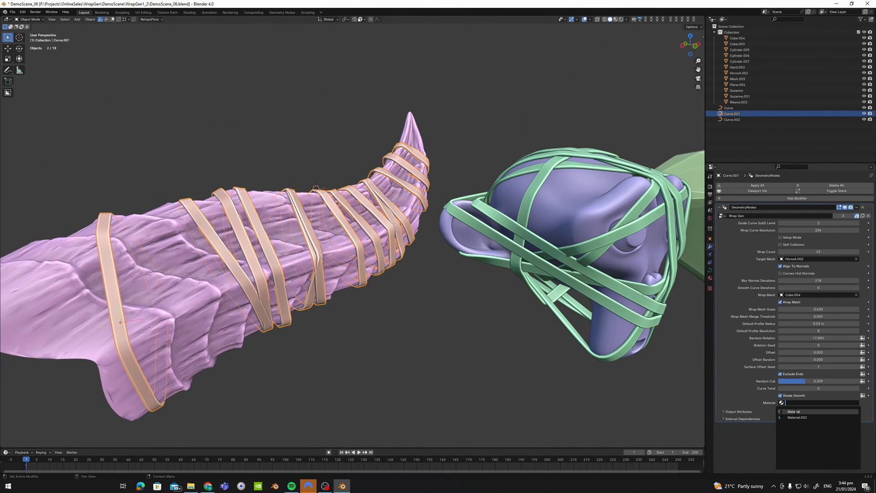
left_click(463, 278)
left_click(463, 277)
scroll(462, 278, "down", 4)
middle_click_drag(463, 278, 356, 277)
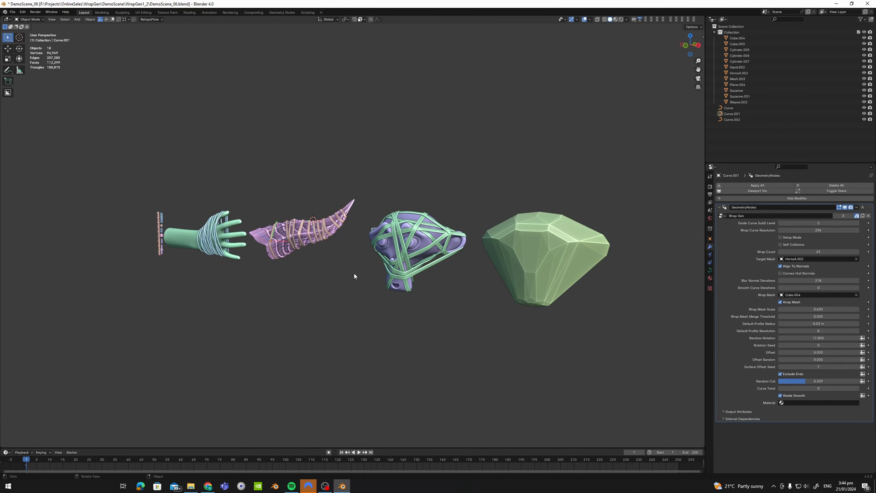
middle_click_drag(355, 273, 360, 274)
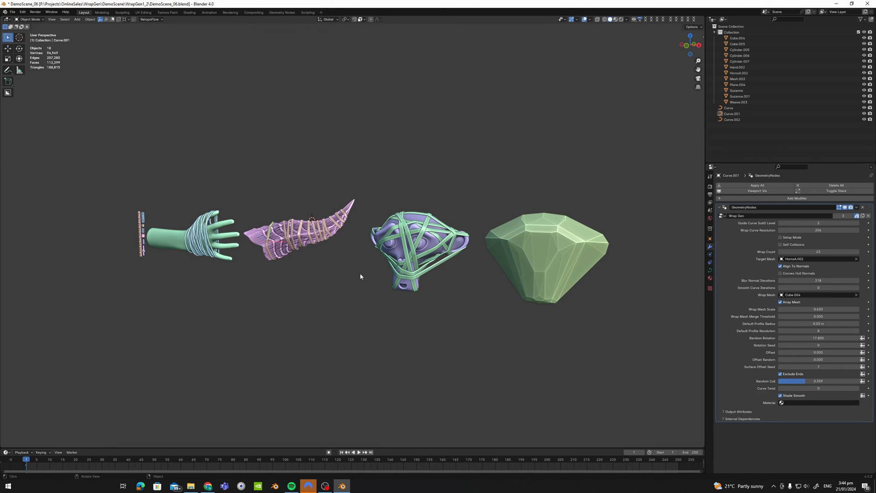
middle_click_drag(362, 271, 372, 272)
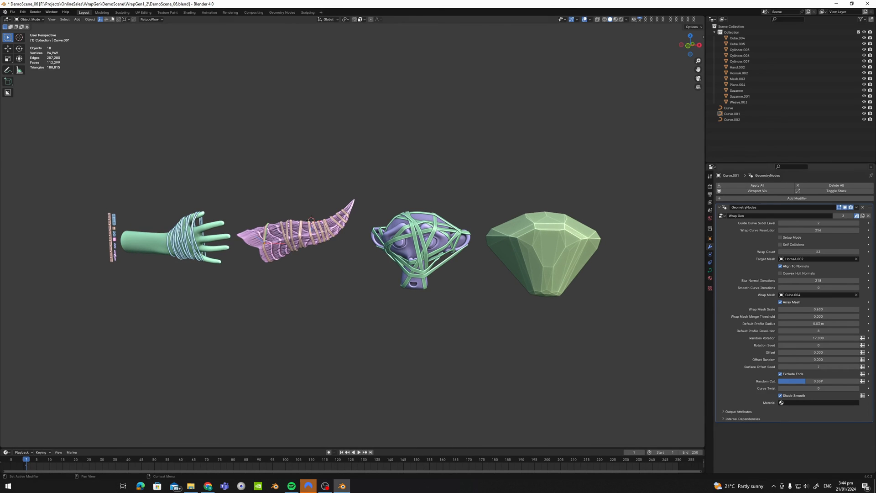